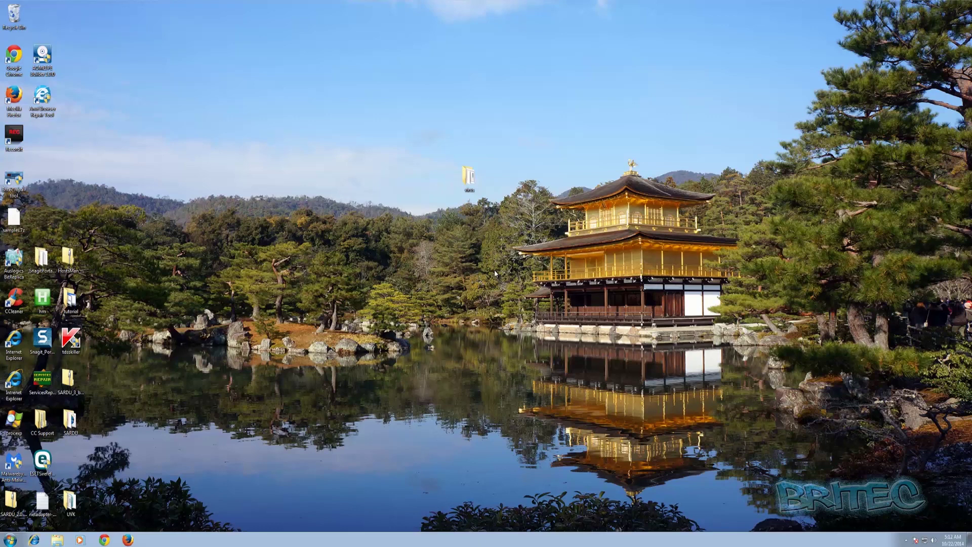
- Open the virus folder on the desktop, look through its list of sample applications and close it
{"action": "double_click", "coordinate": [466, 175]}
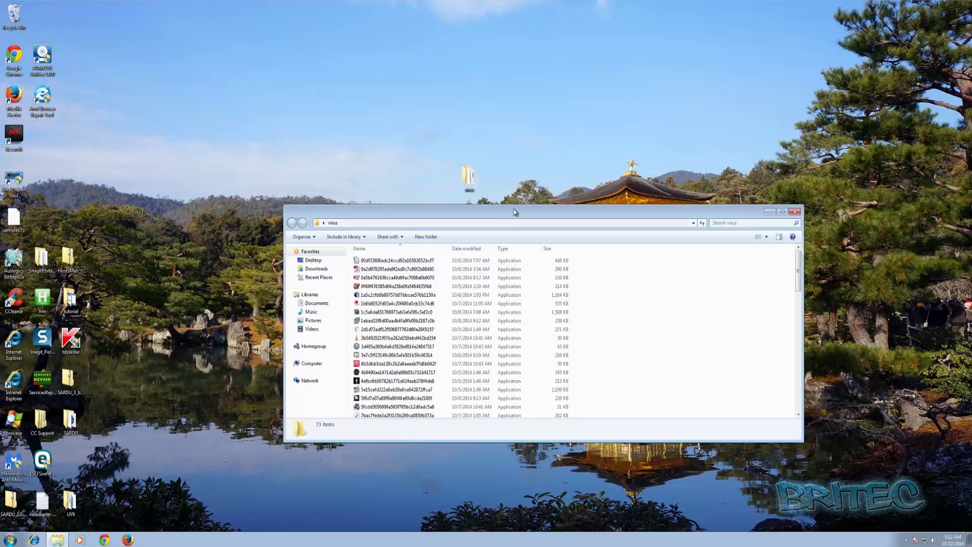
{"action": "left_click_drag", "start_coordinate": [515, 206], "coordinate": [507, 101]}
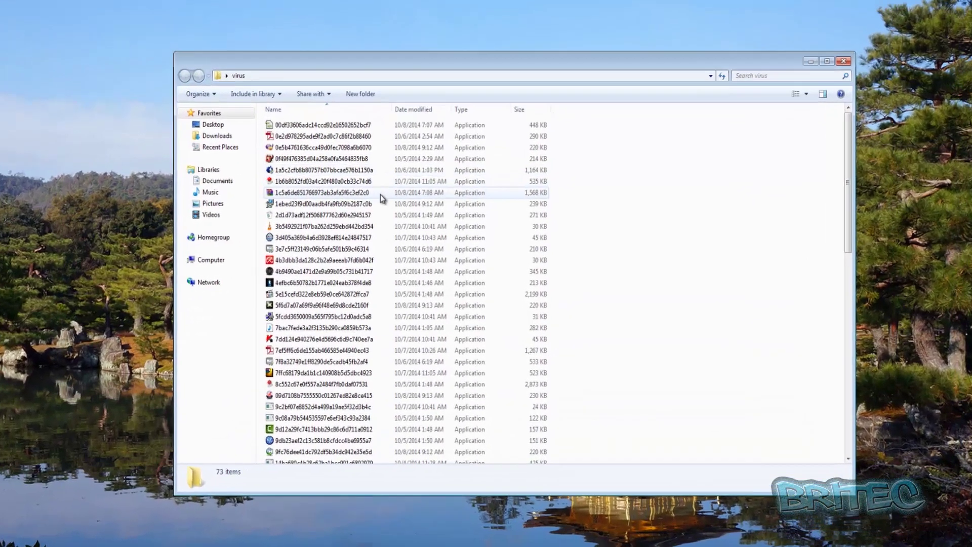
{"action": "scroll", "coordinate": [330, 218], "scroll_direction": "down", "scroll_amount": 14}
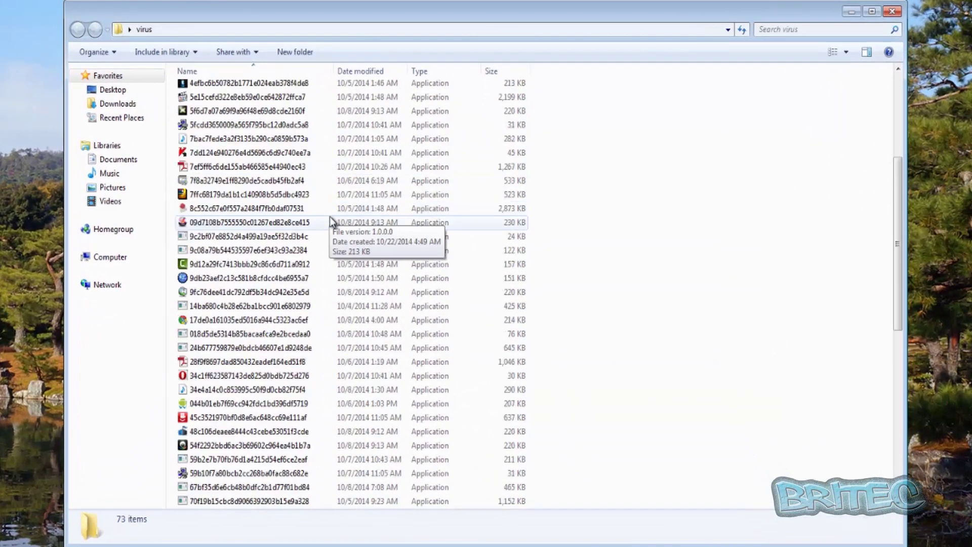
{"action": "scroll", "coordinate": [330, 233], "scroll_direction": "up", "scroll_amount": 14}
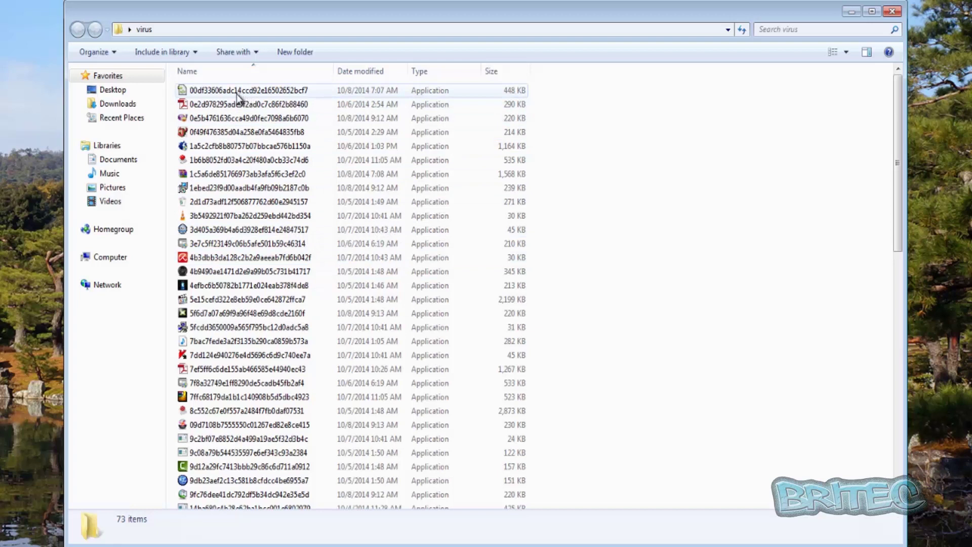
{"action": "mouse_move", "coordinate": [236, 93]}
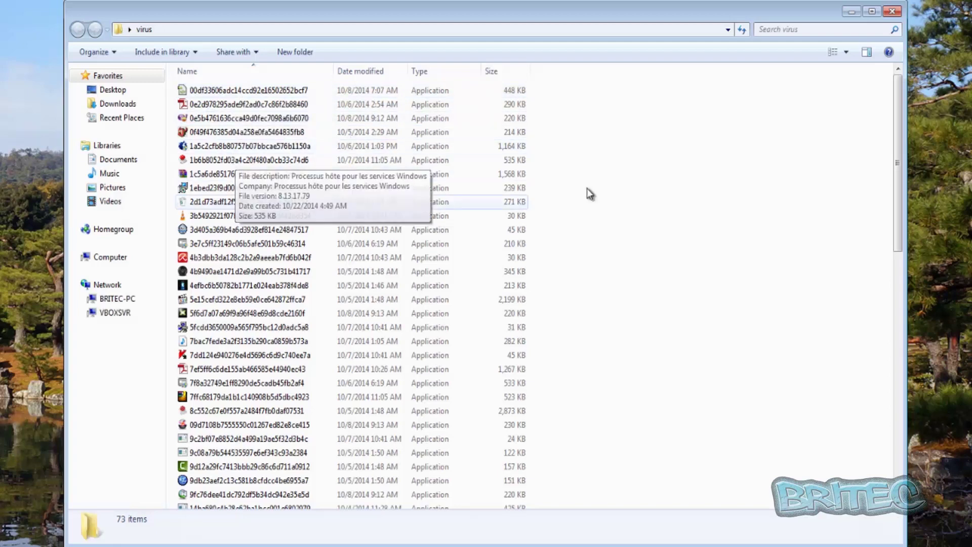
{"action": "left_click", "coordinate": [892, 13]}
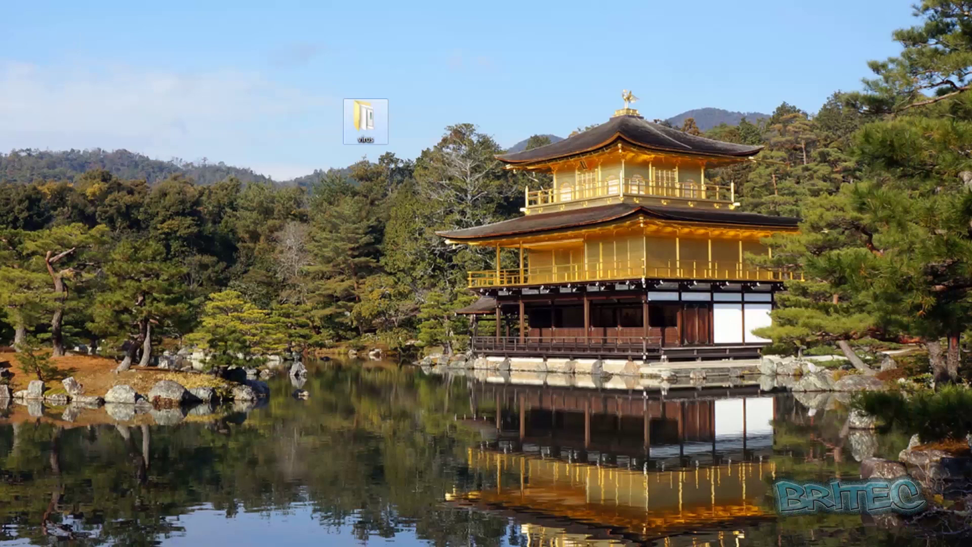
- Disconnect the vbox_share (E:) network drive from Computer and close the window
{"action": "key", "text": "super+e"}
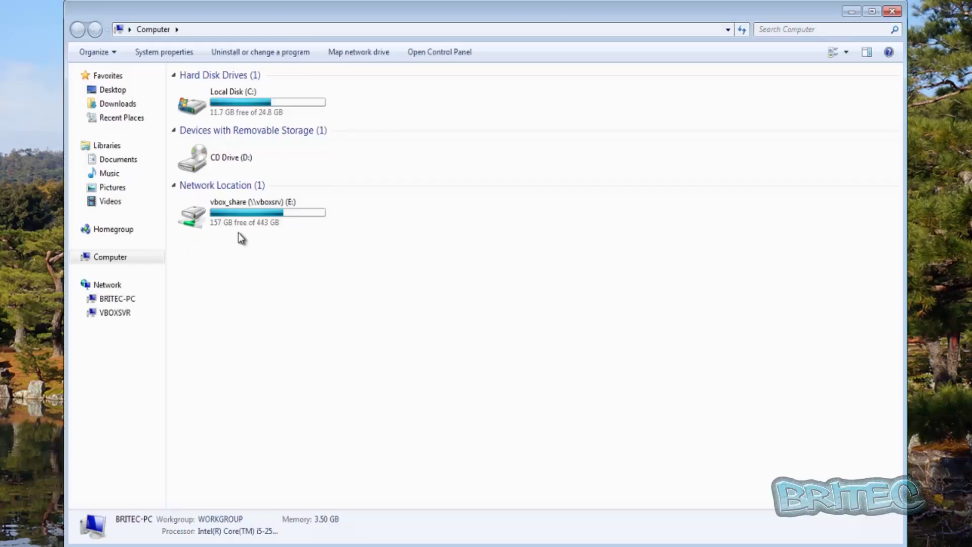
{"action": "left_click", "coordinate": [248, 210]}
{"action": "right_click", "coordinate": [247, 211]}
{"action": "left_click", "coordinate": [287, 268]}
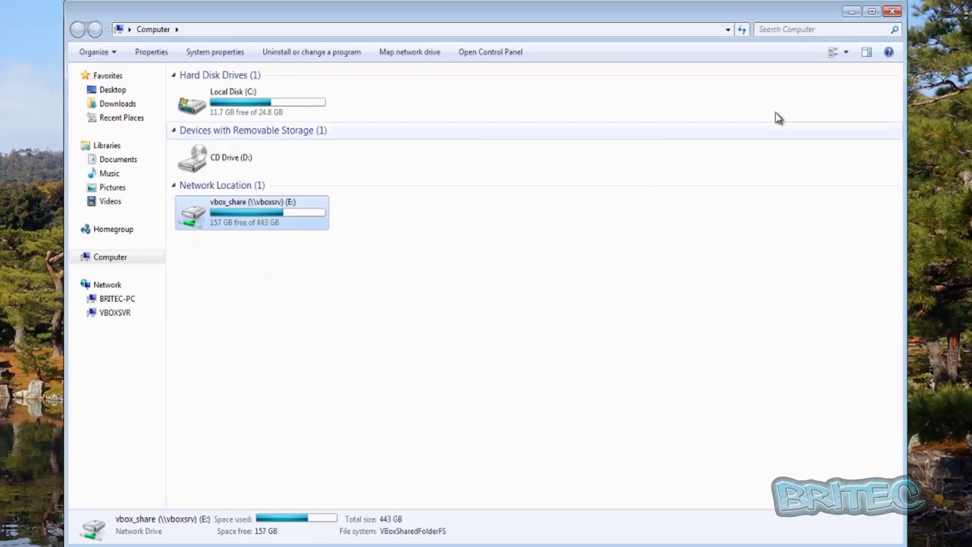
{"action": "left_click", "coordinate": [892, 11]}
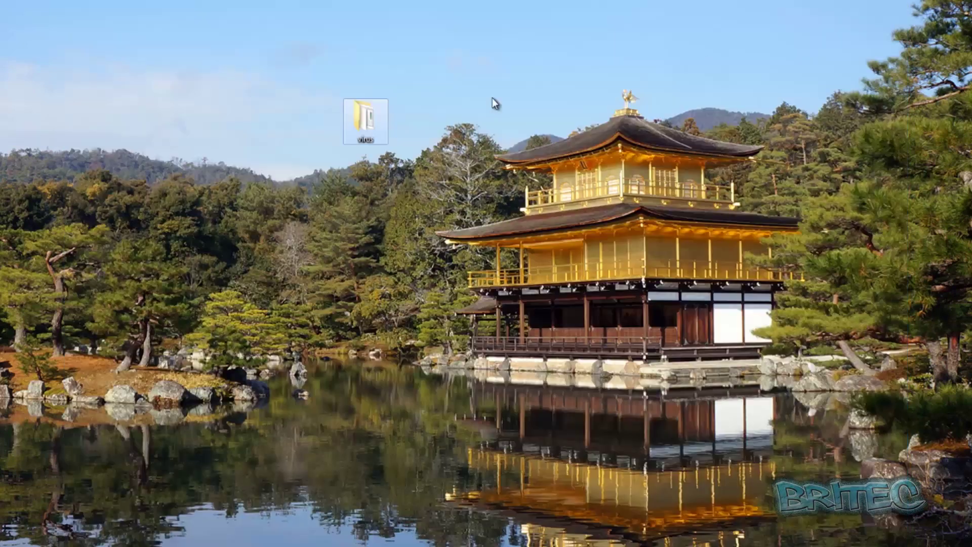
- Reopen the virus folder and run the sample applications down the list through 3b5492921f07ba262d259ebd442bd354
{"action": "double_click", "coordinate": [352, 121]}
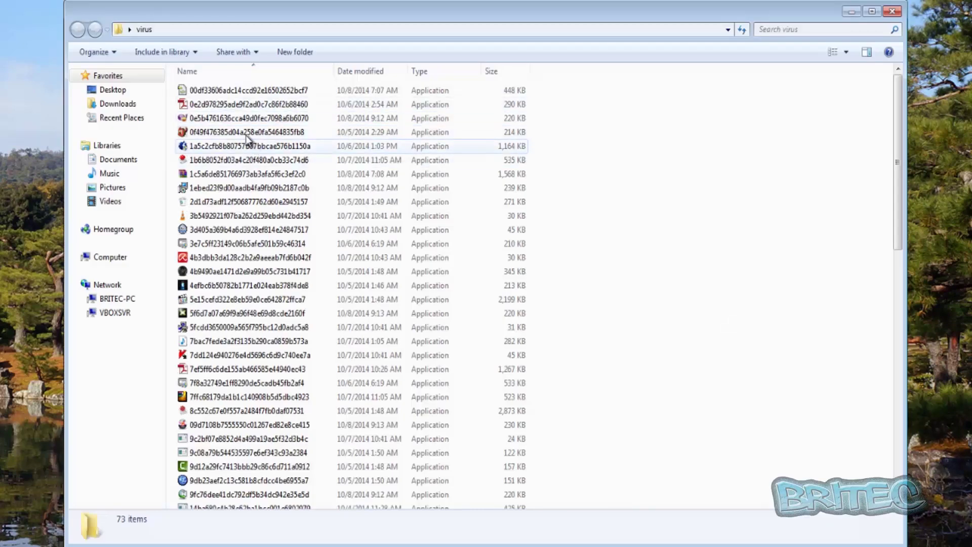
{"action": "left_click", "coordinate": [218, 90]}
{"action": "left_click", "coordinate": [218, 105]}
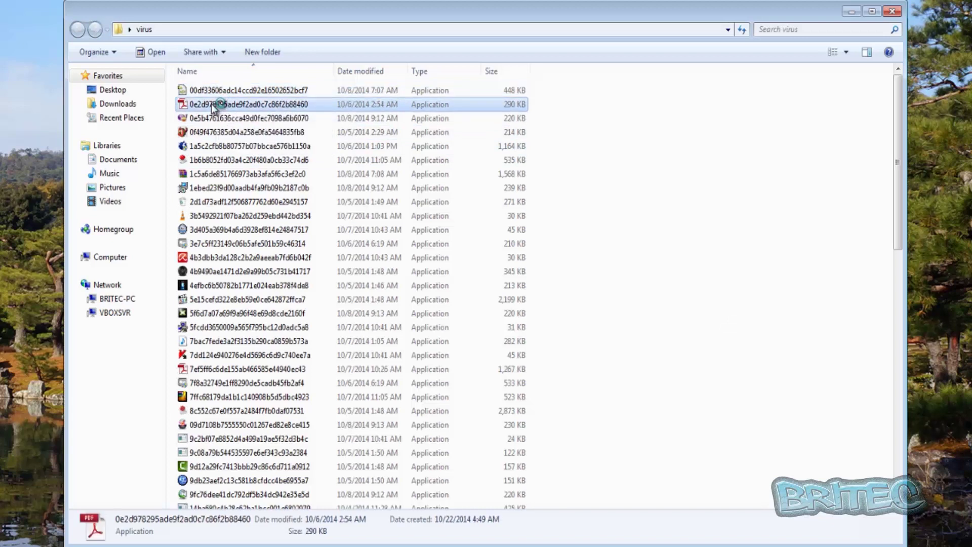
{"action": "left_click", "coordinate": [221, 117]}
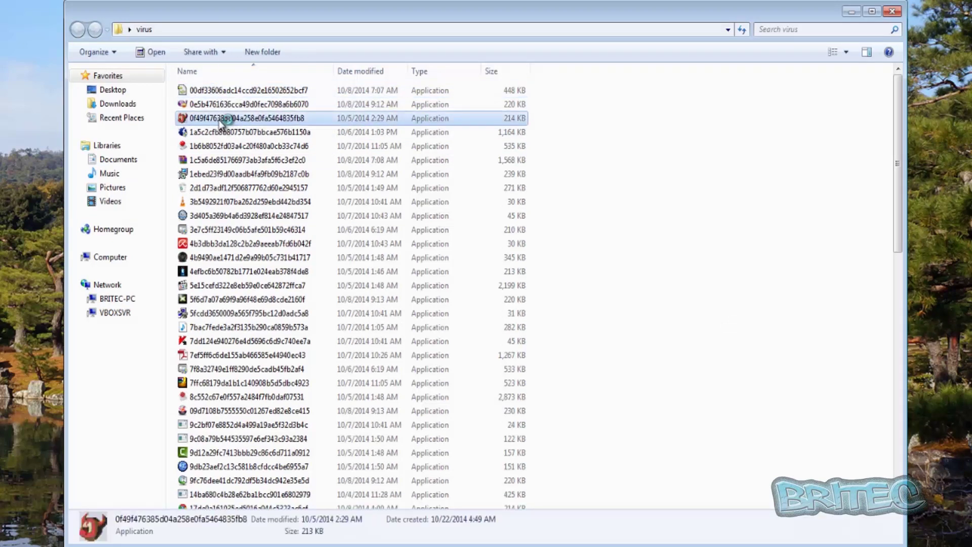
{"action": "left_click", "coordinate": [218, 146]}
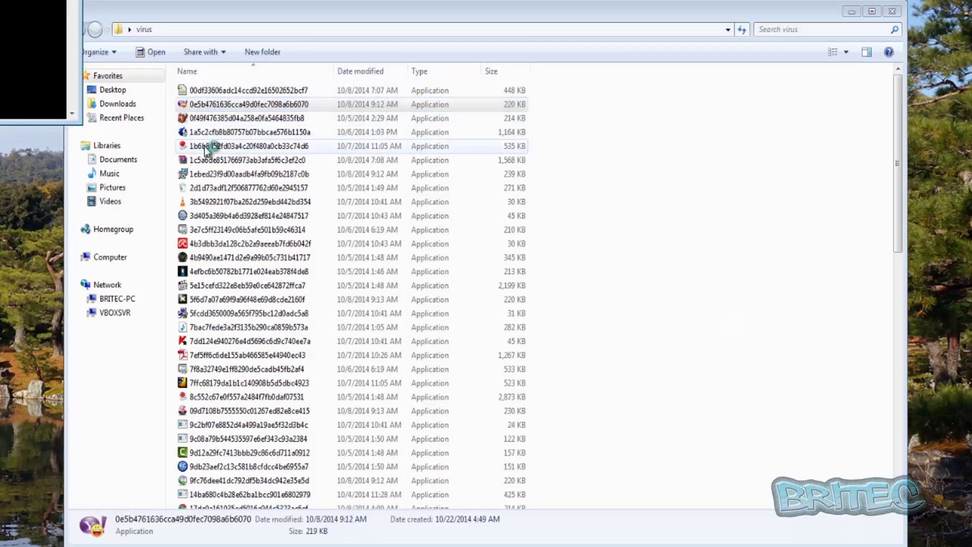
{"action": "left_click", "coordinate": [223, 162]}
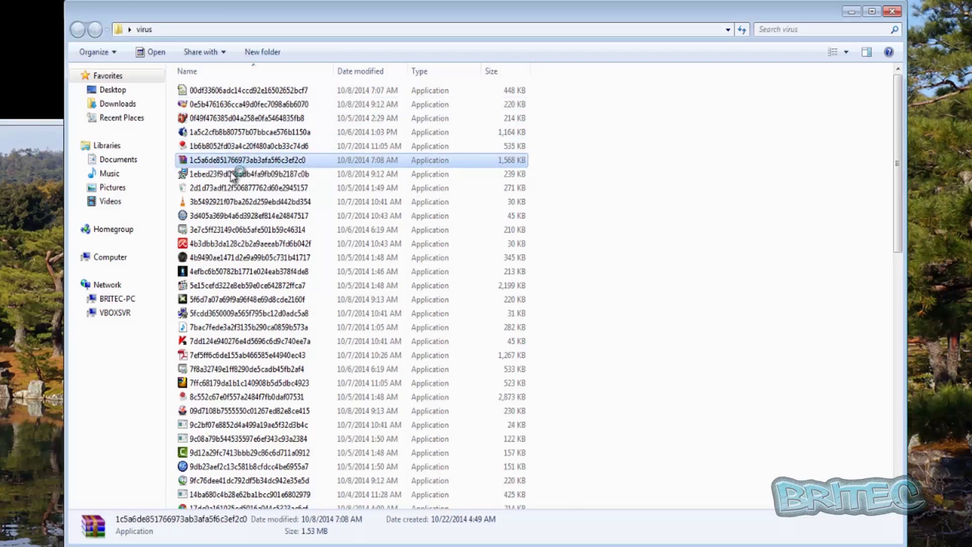
{"action": "left_click", "coordinate": [229, 187]}
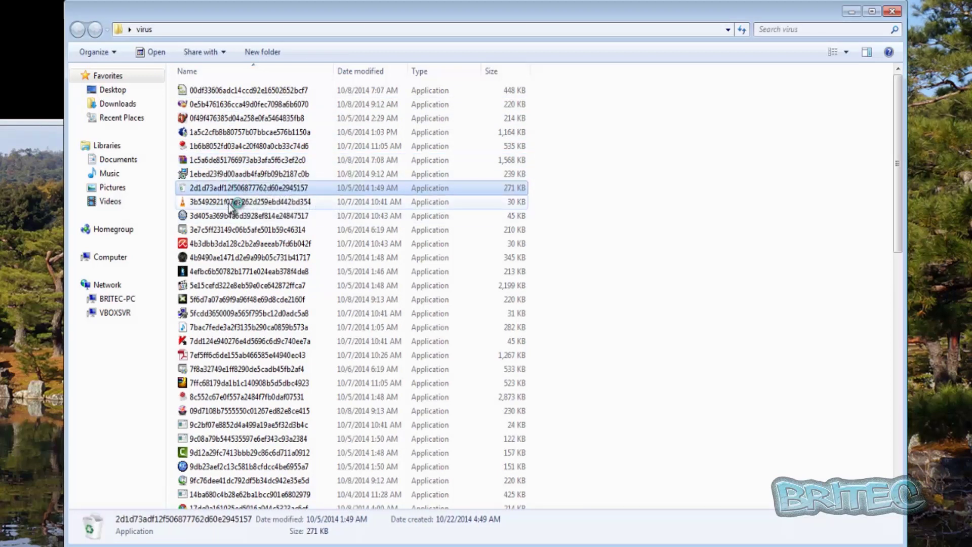
{"action": "left_click", "coordinate": [229, 202]}
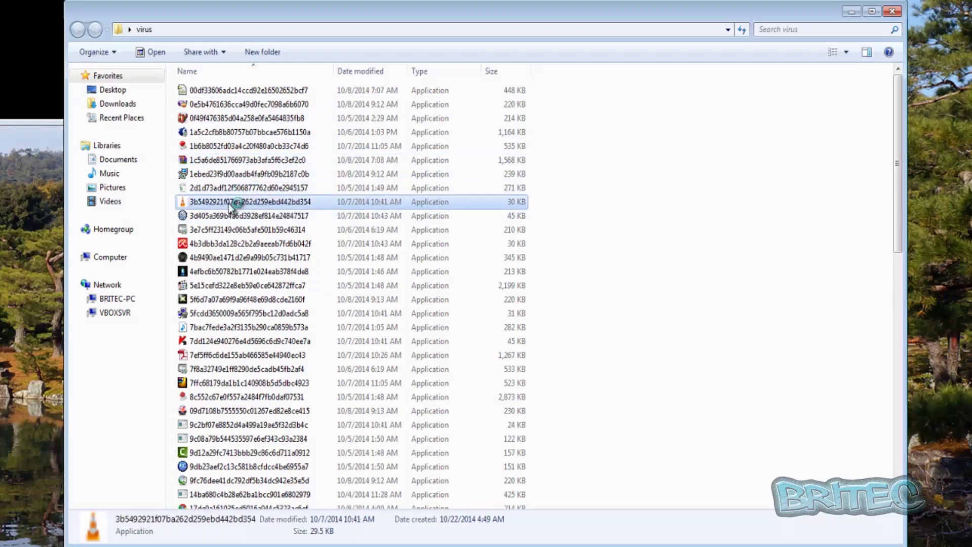
- Run further samples in the virus folder, from 4b9490ae1471d2e9a99b05c731b41717 on to 7dd124e940276e4d5696c6d9c740ee7a
{"action": "left_click", "coordinate": [236, 259]}
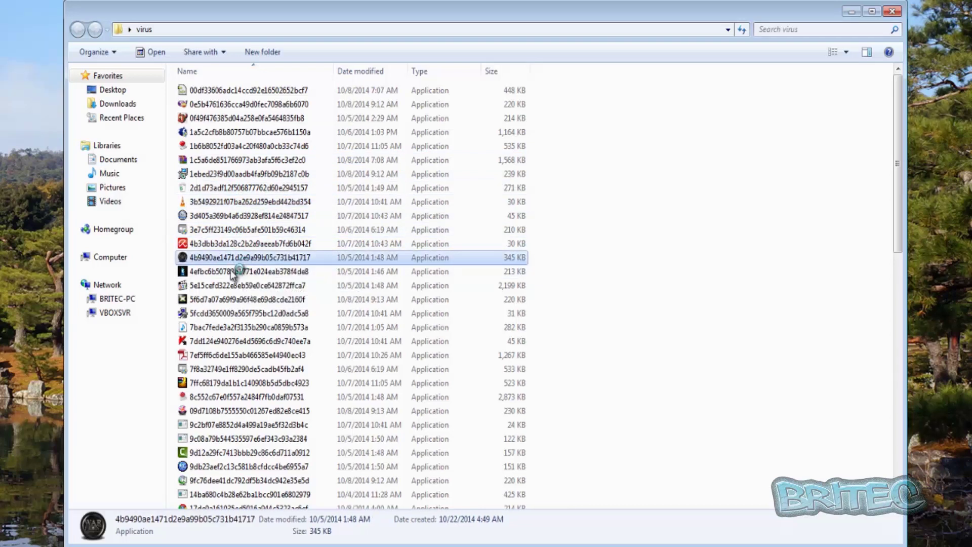
{"action": "left_click", "coordinate": [228, 274]}
{"action": "left_click", "coordinate": [228, 245]}
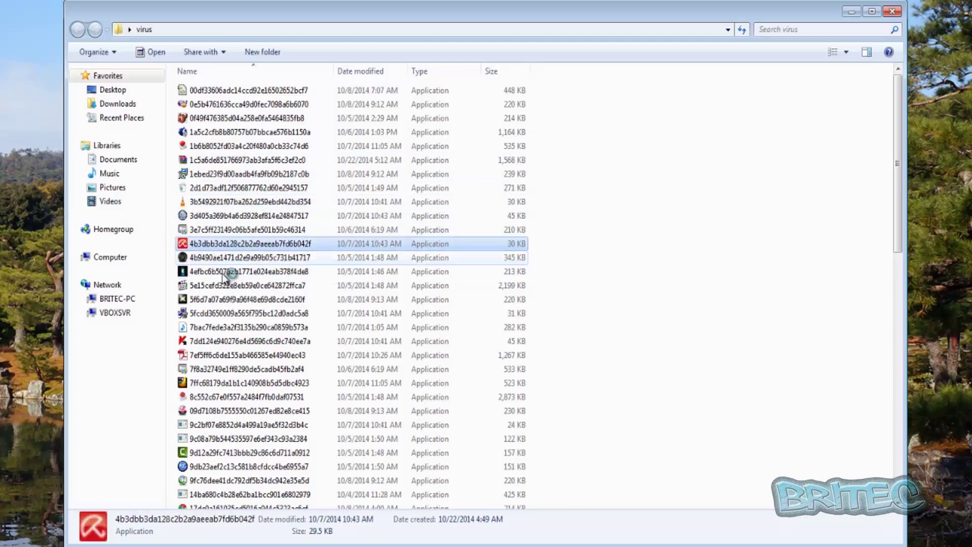
{"action": "left_click", "coordinate": [212, 301]}
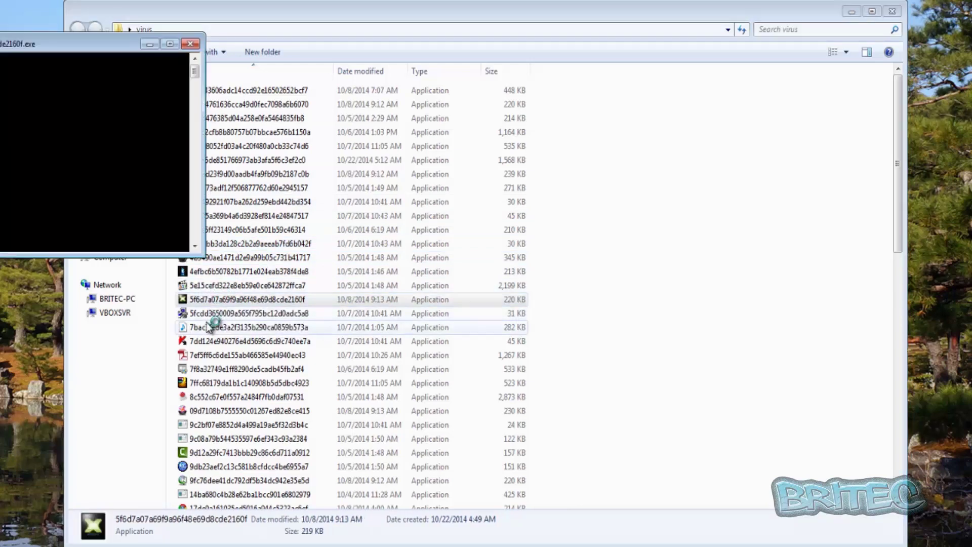
{"action": "double_click", "coordinate": [205, 326]}
{"action": "left_click", "coordinate": [210, 326]}
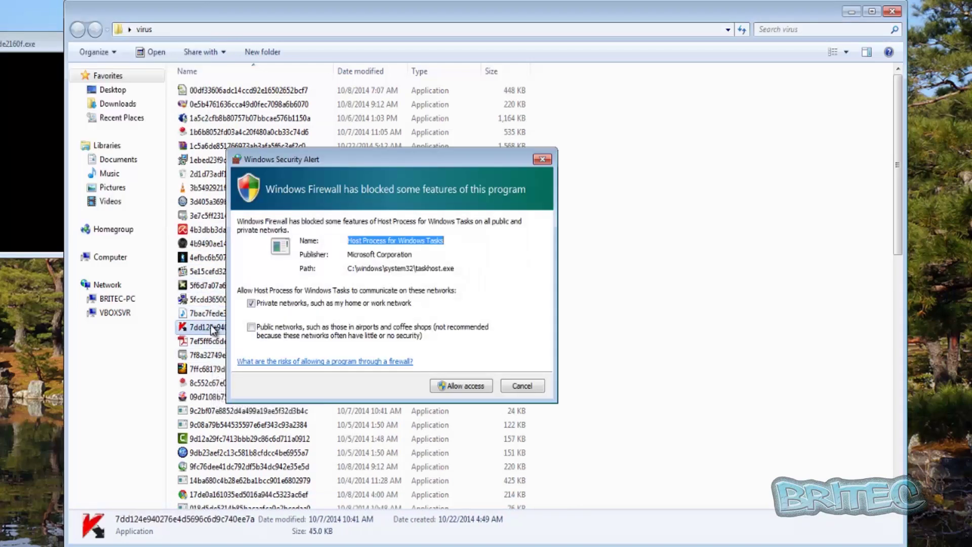
{"action": "left_click", "coordinate": [211, 326]}
- Try to allow Host Process for Windows Tasks through the firewall on private networks, and cancel the alert
{"action": "left_click", "coordinate": [477, 390]}
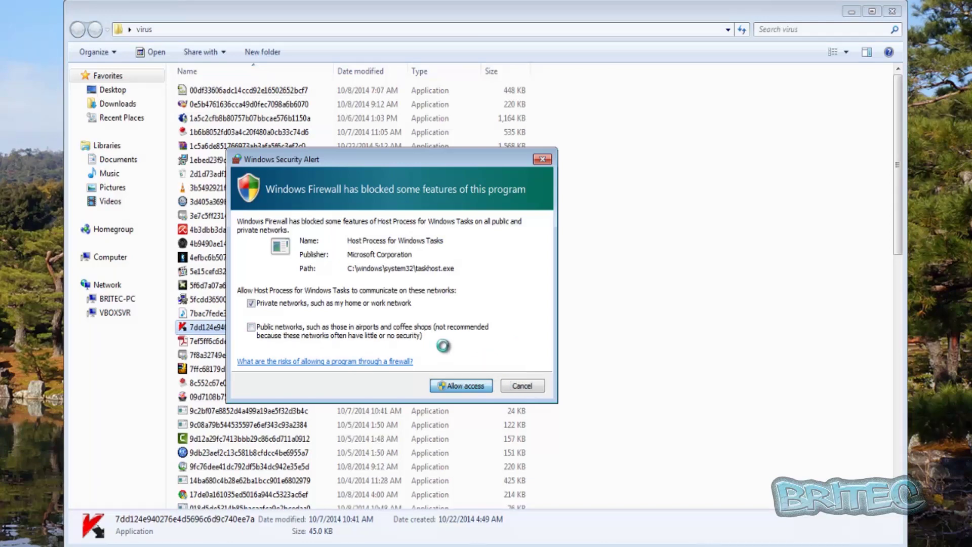
{"action": "left_click", "coordinate": [532, 390]}
- Run the next samples down to 8c552c67e0f557a2484f7fb0daf07531 and allow LocalKNfpesfWht.exe to make changes to the computer
{"action": "left_click", "coordinate": [228, 344]}
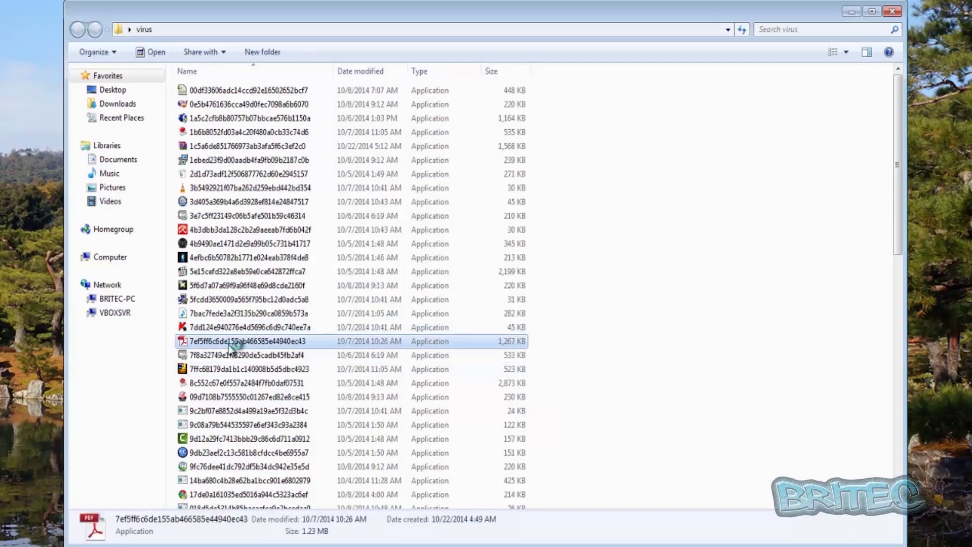
{"action": "left_click", "coordinate": [231, 363]}
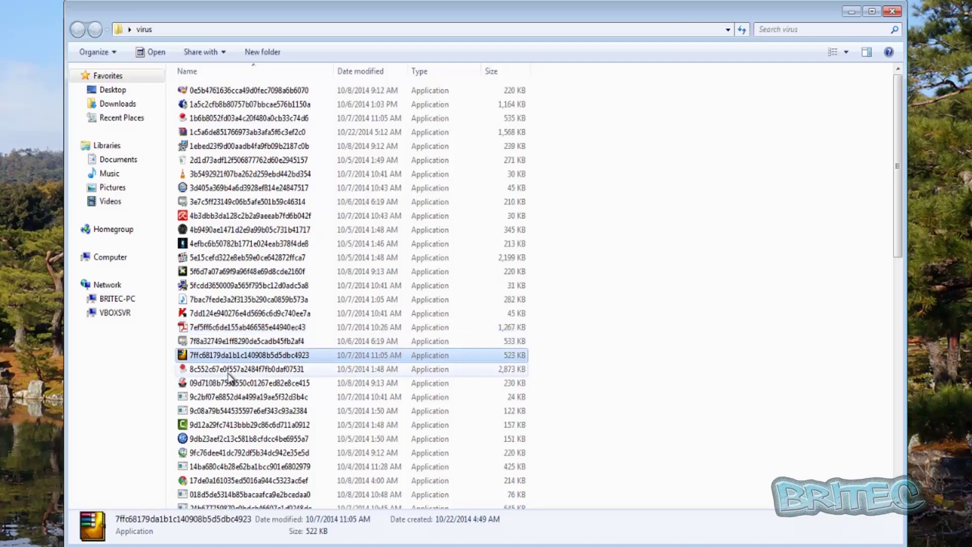
{"action": "double_click", "coordinate": [229, 370]}
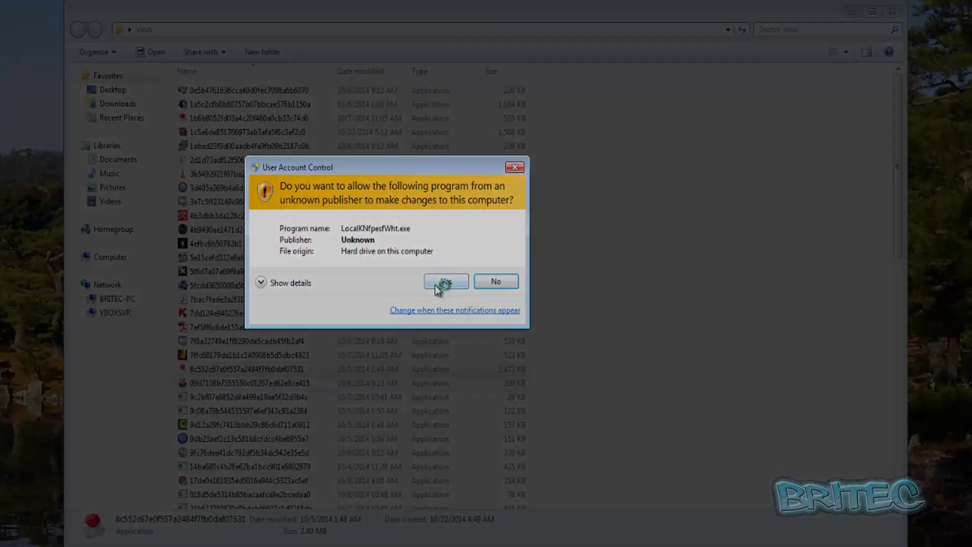
{"action": "left_click", "coordinate": [441, 282]}
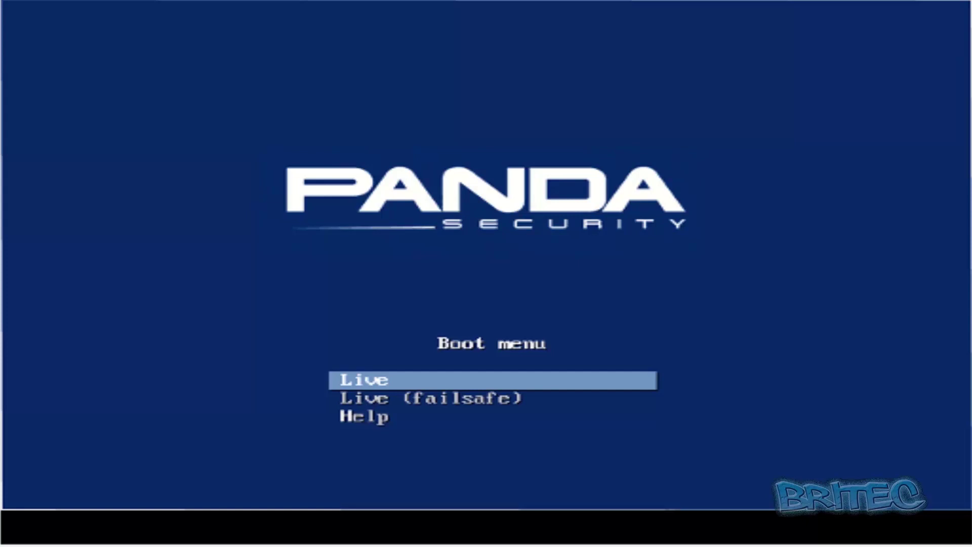
- Boot the Panda rescue environment with Live (failsafe) in English and accept the license agreement
{"action": "key", "text": "Down"}
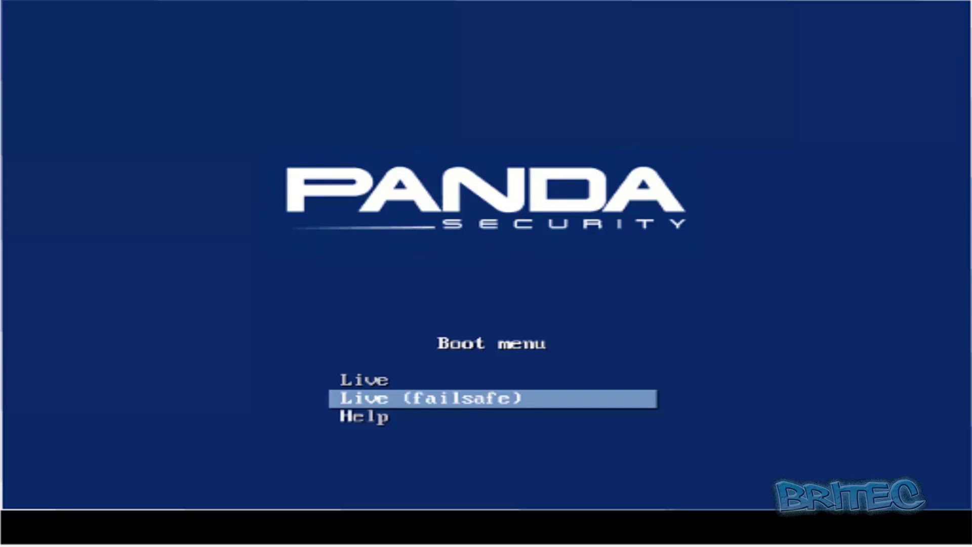
{"action": "key", "text": "Return"}
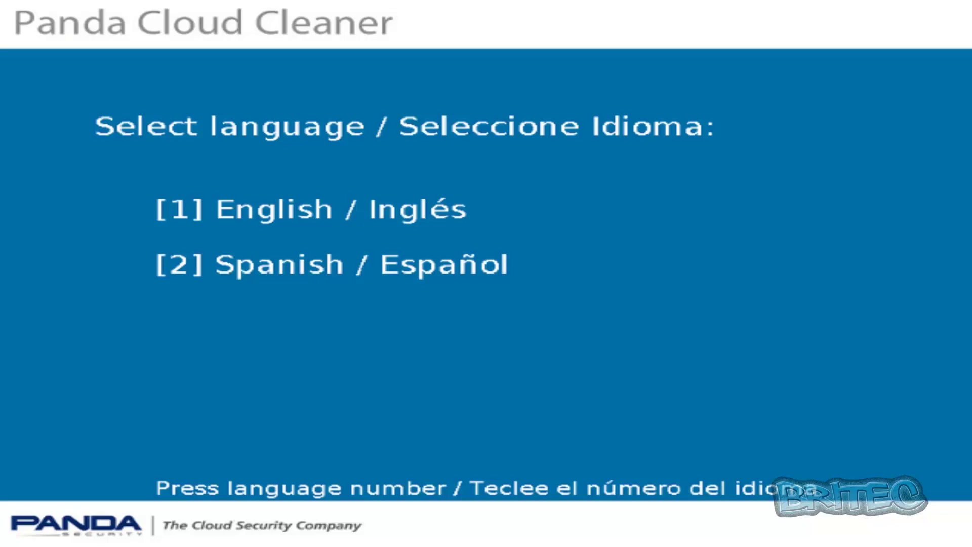
{"action": "key", "text": "1"}
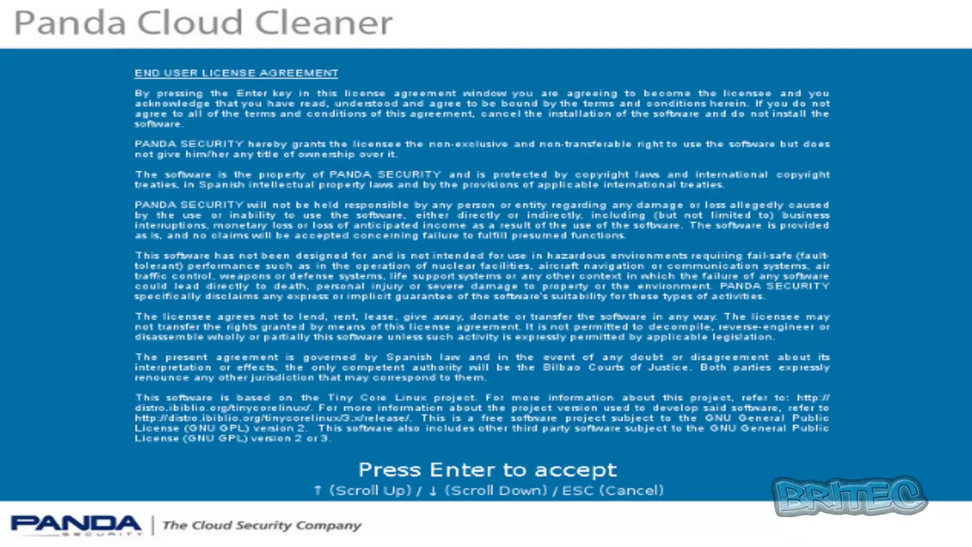
{"action": "key", "text": "Return"}
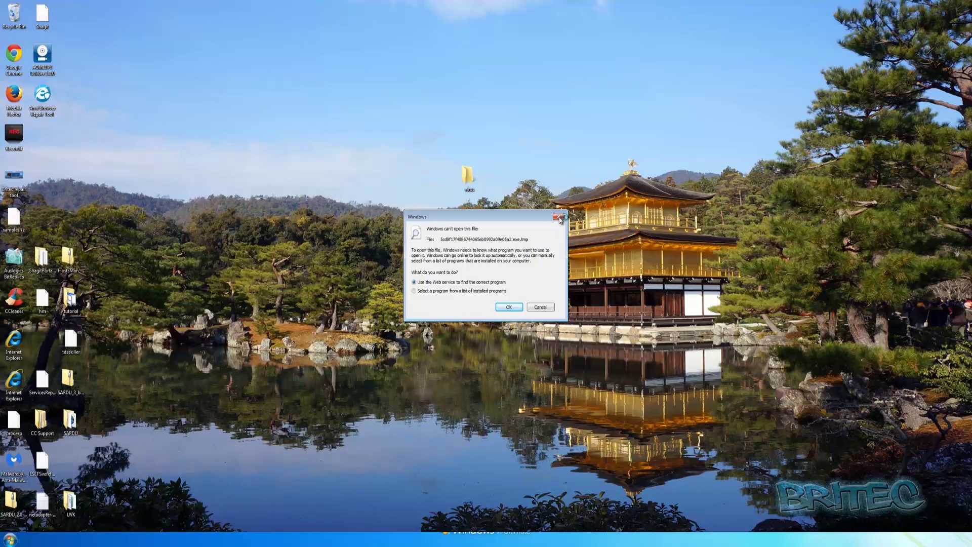
- Dismiss the dialog about the file that can't be opened and start a Panda Cloud Cleaner scan of the whole PC
{"action": "left_click", "coordinate": [559, 217]}
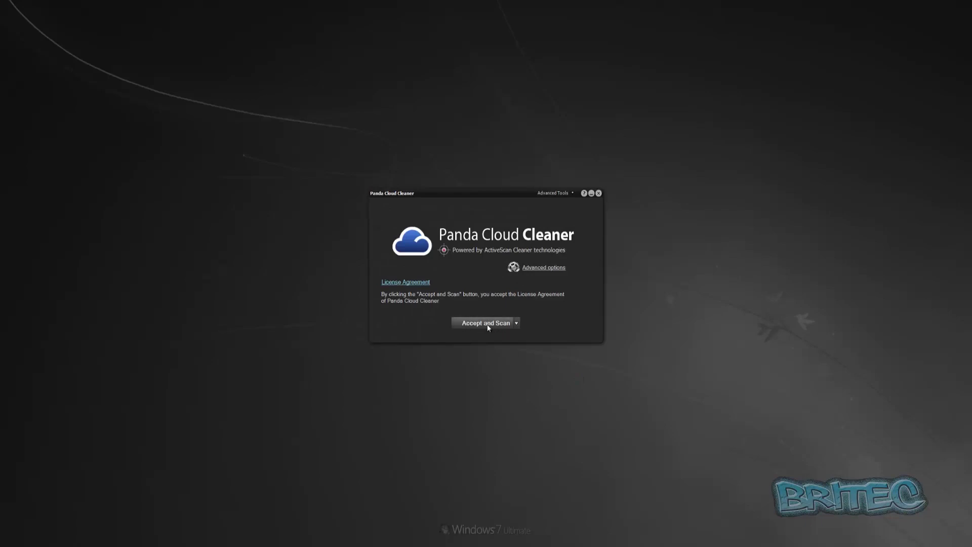
{"action": "left_click", "coordinate": [517, 323]}
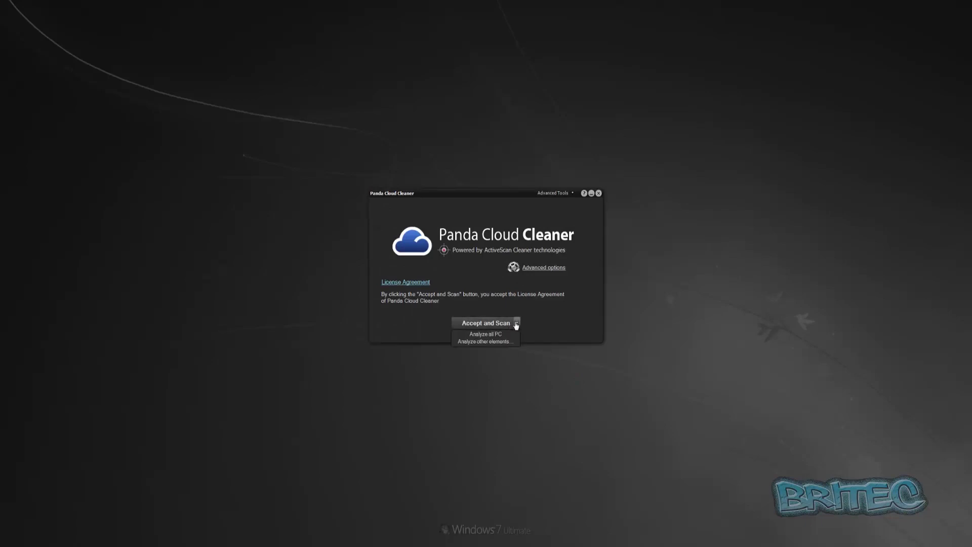
{"action": "left_click", "coordinate": [485, 334]}
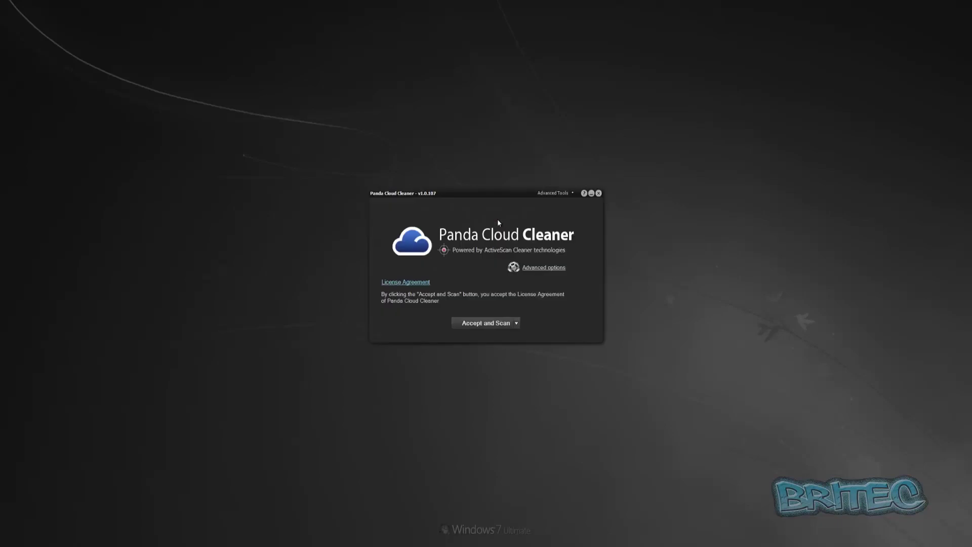
{"action": "left_click", "coordinate": [486, 321]}
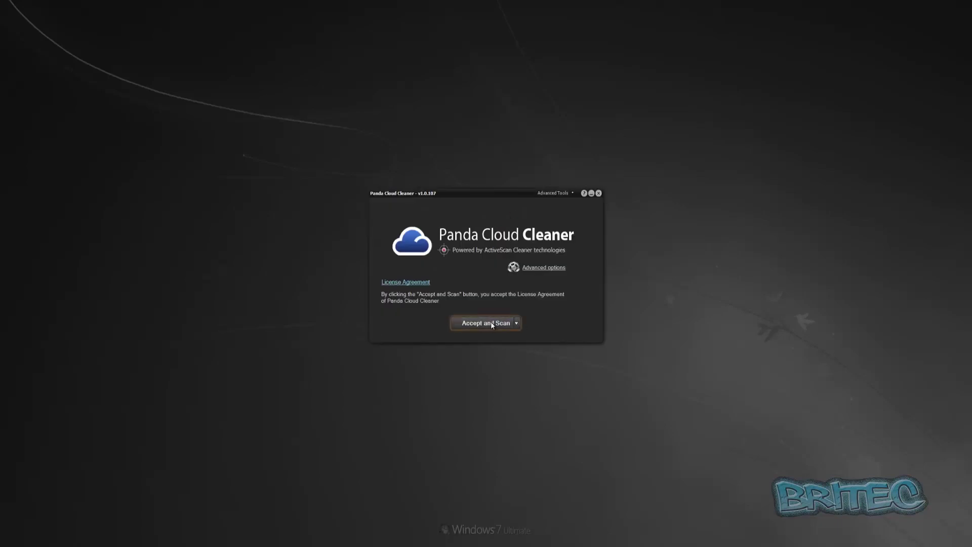
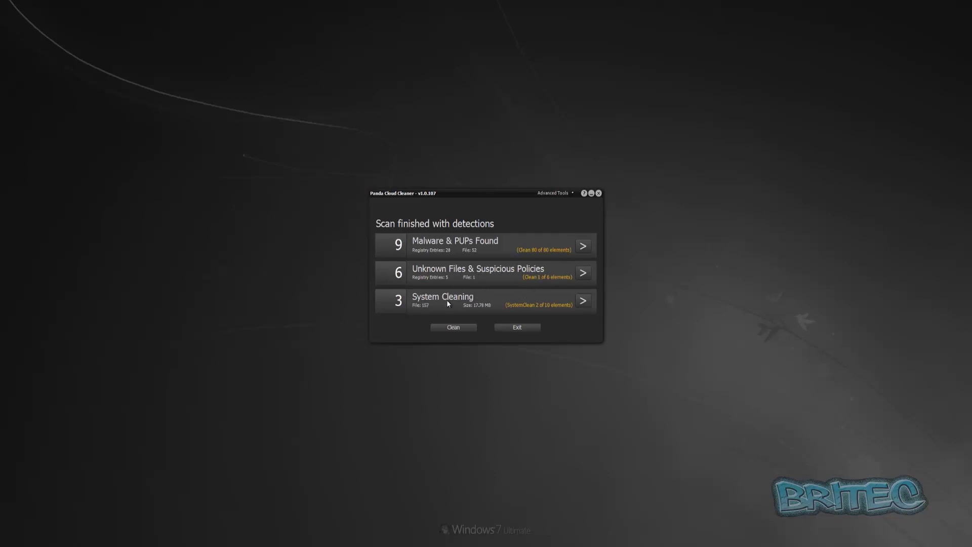
- Open the detection details and mark all Internet Explorer, Mozilla Firefox and Google Chrome items under System Cleaning
{"action": "left_click", "coordinate": [582, 274]}
{"action": "scroll", "coordinate": [440, 255], "scroll_direction": "down", "scroll_amount": 3}
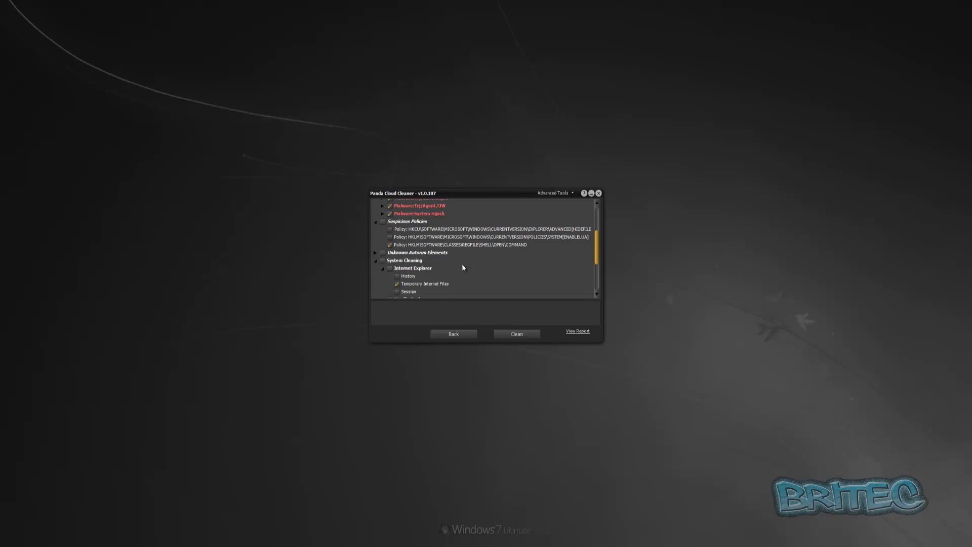
{"action": "scroll", "coordinate": [461, 265], "scroll_direction": "down", "scroll_amount": 3}
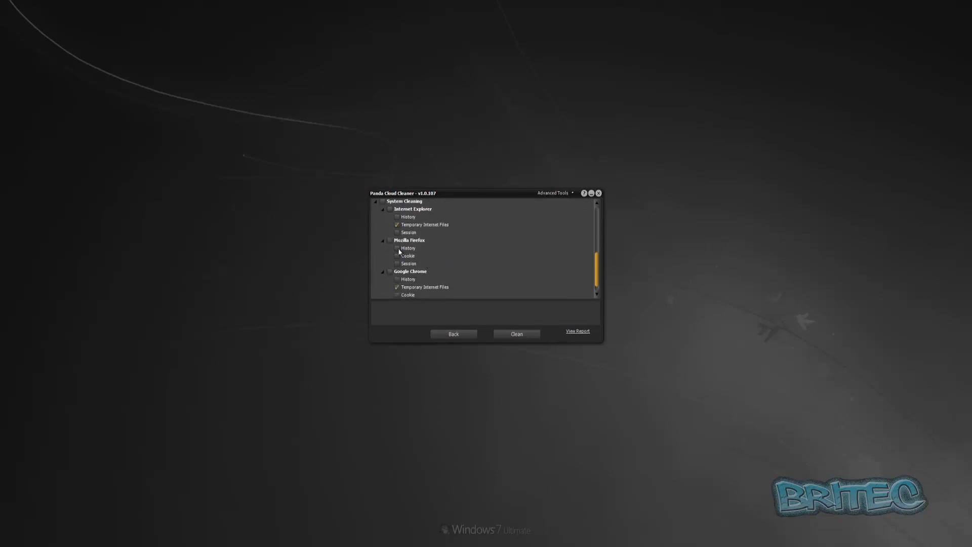
{"action": "left_click", "coordinate": [396, 217]}
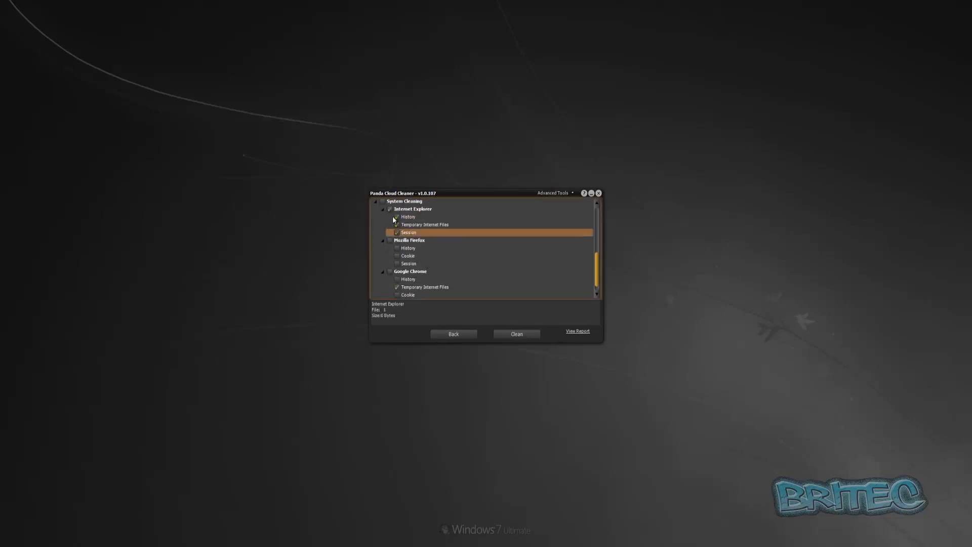
{"action": "left_click", "coordinate": [397, 248]}
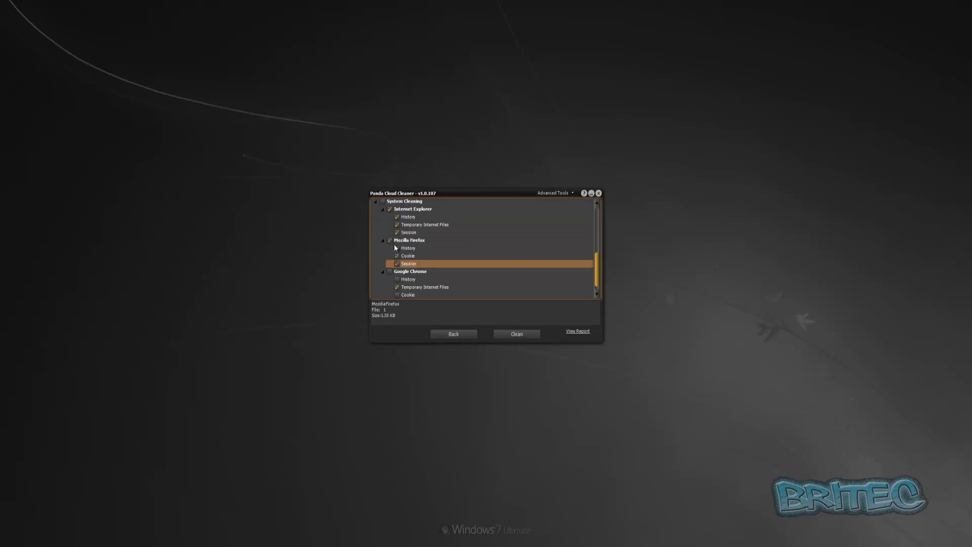
{"action": "left_click", "coordinate": [390, 272]}
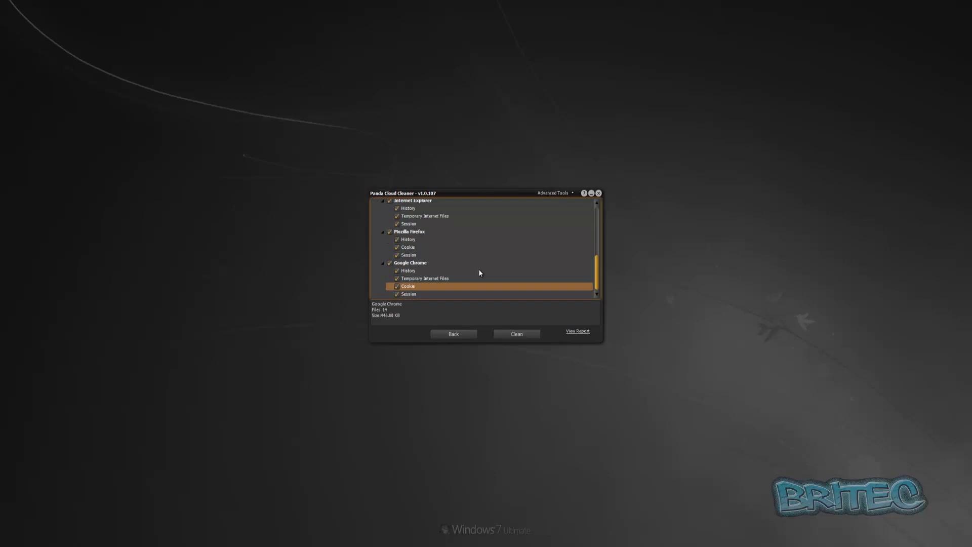
- Mark the HKCU Explorer Advanced and HKLM System ENABLELUA entries under Suspicious Policies for cleaning
{"action": "scroll", "coordinate": [502, 274], "scroll_direction": "up", "scroll_amount": 3}
{"action": "scroll", "coordinate": [503, 274], "scroll_direction": "up", "scroll_amount": 1}
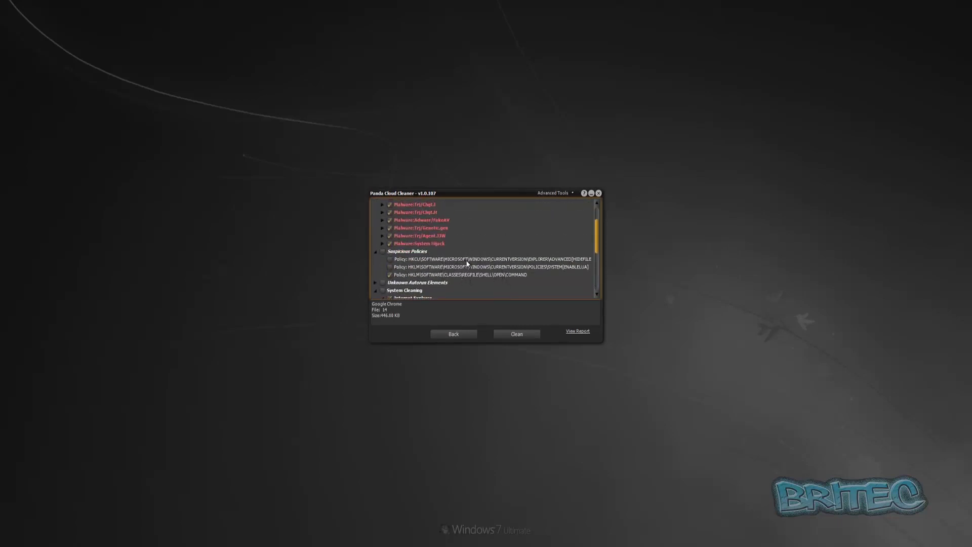
{"action": "left_click", "coordinate": [390, 259]}
{"action": "left_click", "coordinate": [390, 267]}
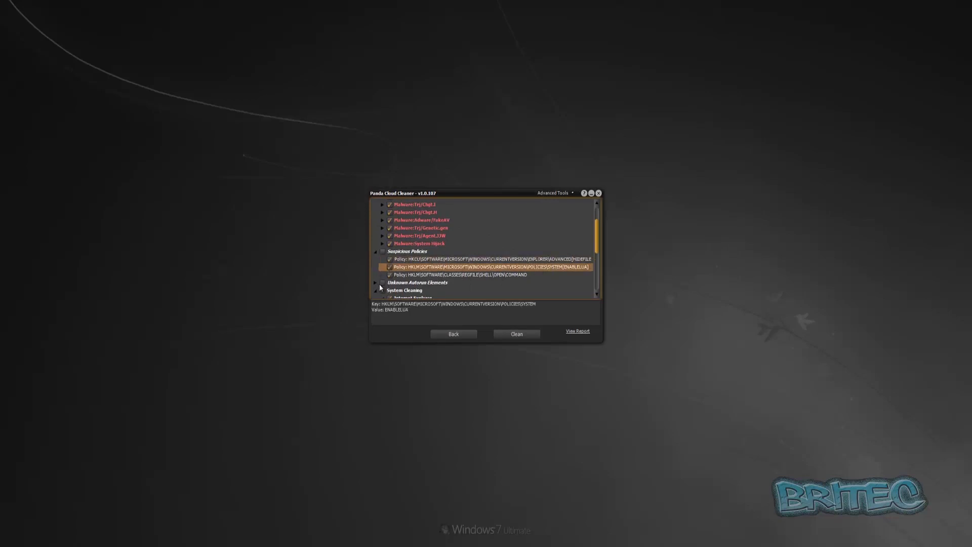
- Expand Unknown Autorun Elements and mark the whole group, including the older than 5 days executable in the Temp folder and its registry keys
{"action": "left_click", "coordinate": [375, 282]}
{"action": "scroll", "coordinate": [391, 271], "scroll_direction": "down", "scroll_amount": 3}
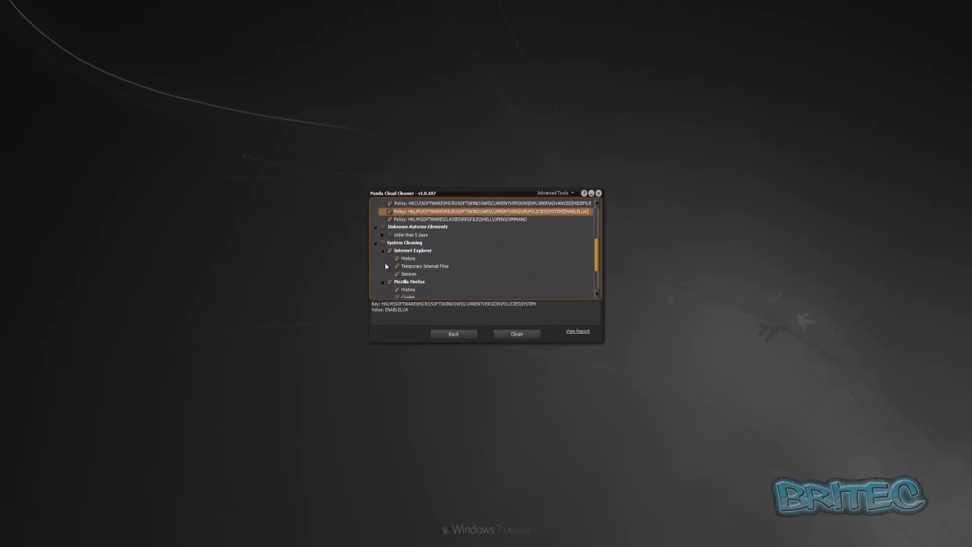
{"action": "left_click", "coordinate": [382, 231]}
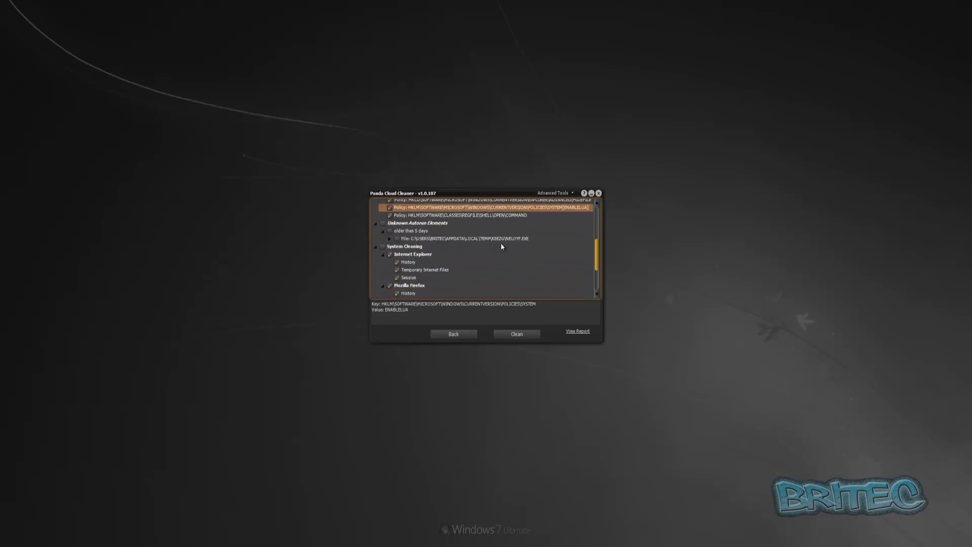
{"action": "left_click", "coordinate": [397, 239]}
{"action": "left_click", "coordinate": [389, 239]}
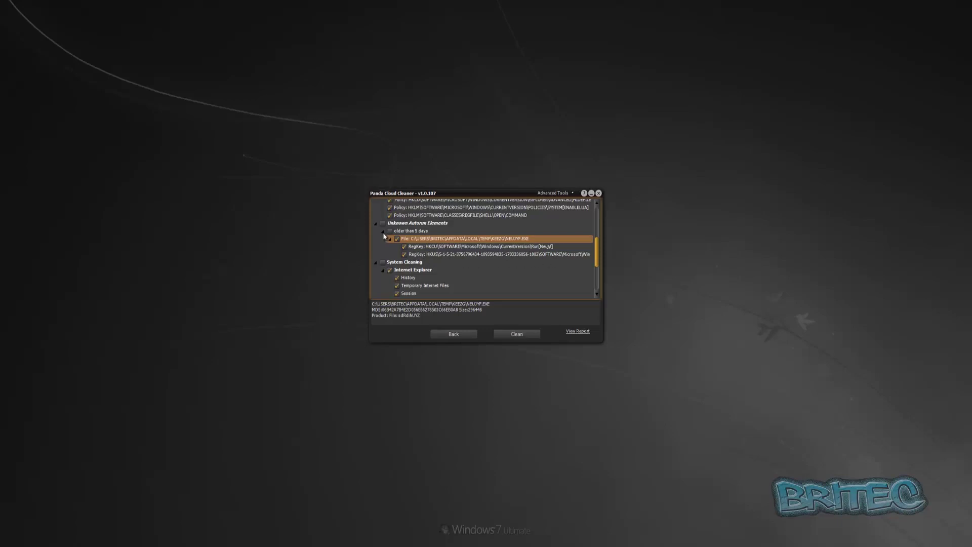
{"action": "left_click", "coordinate": [388, 230]}
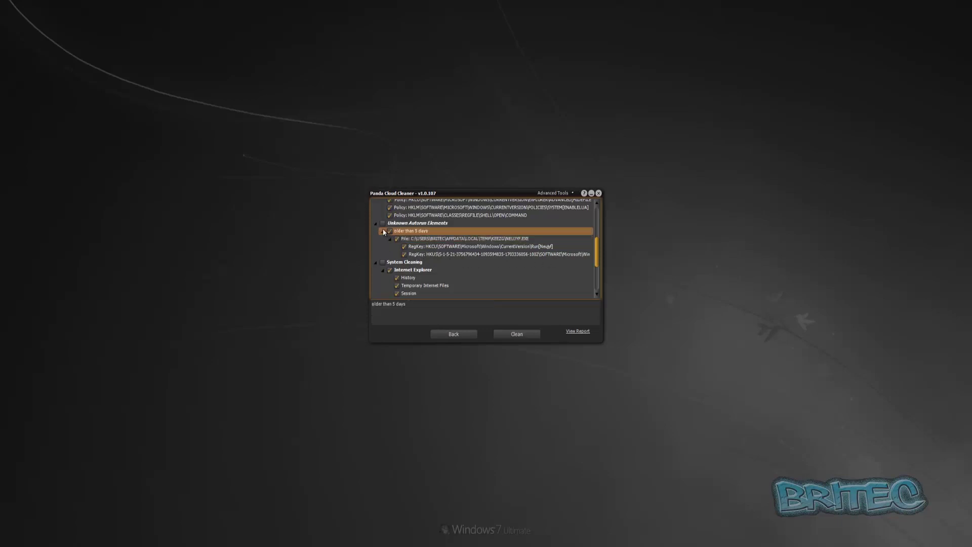
{"action": "left_click", "coordinate": [410, 222]}
- Mark the System Cleaning and Suspicious Policies groups as a whole
{"action": "scroll", "coordinate": [492, 245], "scroll_direction": "down", "scroll_amount": 3}
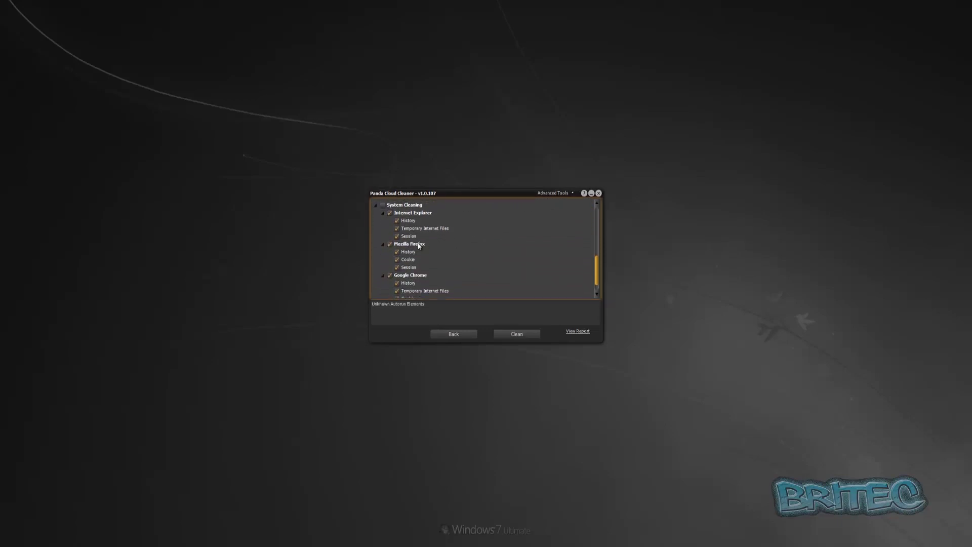
{"action": "left_click", "coordinate": [382, 202]}
{"action": "scroll", "coordinate": [485, 248], "scroll_direction": "up", "scroll_amount": 3}
{"action": "scroll", "coordinate": [484, 248], "scroll_direction": "up", "scroll_amount": 3}
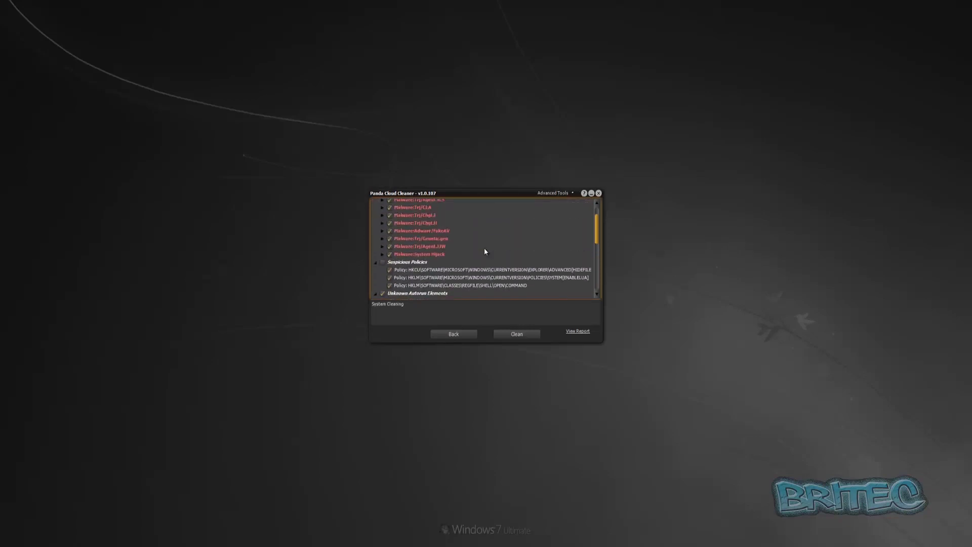
{"action": "scroll", "coordinate": [484, 248], "scroll_direction": "down", "scroll_amount": 3}
{"action": "scroll", "coordinate": [484, 249], "scroll_direction": "up", "scroll_amount": 3}
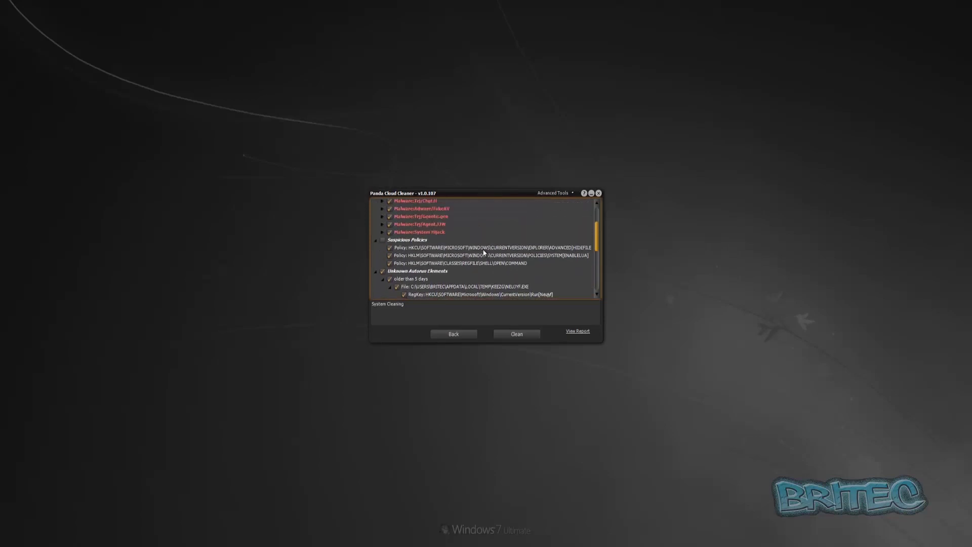
{"action": "left_click", "coordinate": [382, 281]}
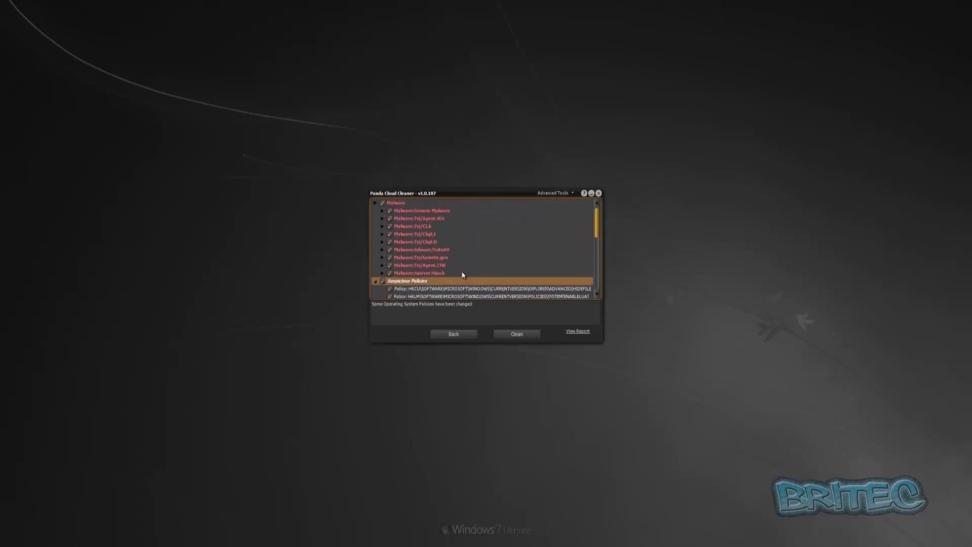
- Clean all the marked detections and restart the computer to complete disinfection
{"action": "left_click", "coordinate": [518, 335]}
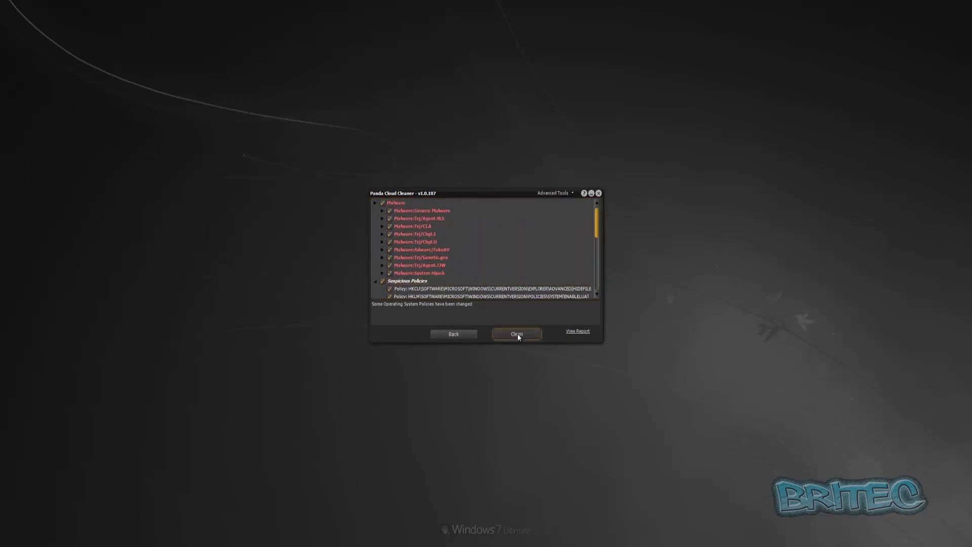
{"action": "left_click", "coordinate": [466, 336]}
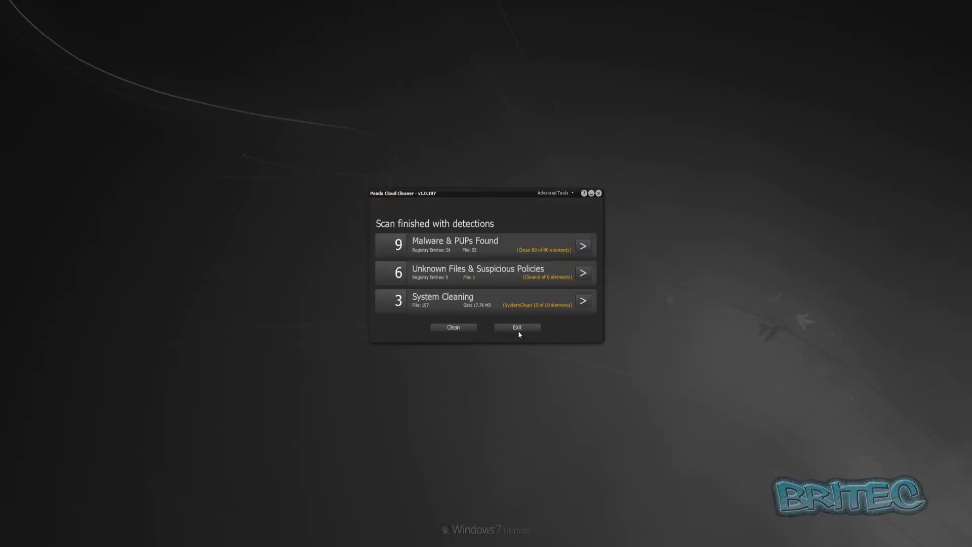
{"action": "left_click", "coordinate": [454, 328]}
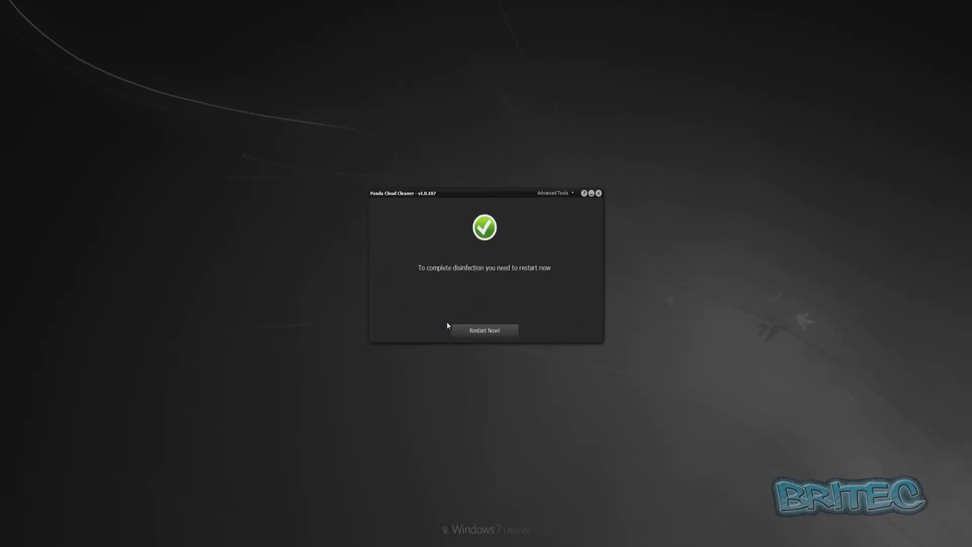
{"action": "left_click", "coordinate": [489, 331]}
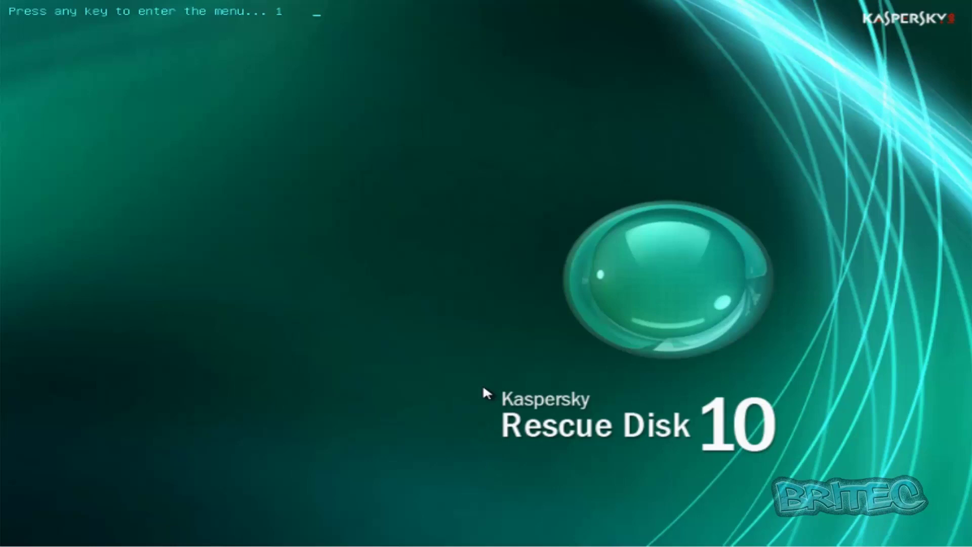
- Boot Kaspersky Rescue Disk in Graphic Mode and include drive C: in the objects scan
{"action": "key", "text": "Return"}
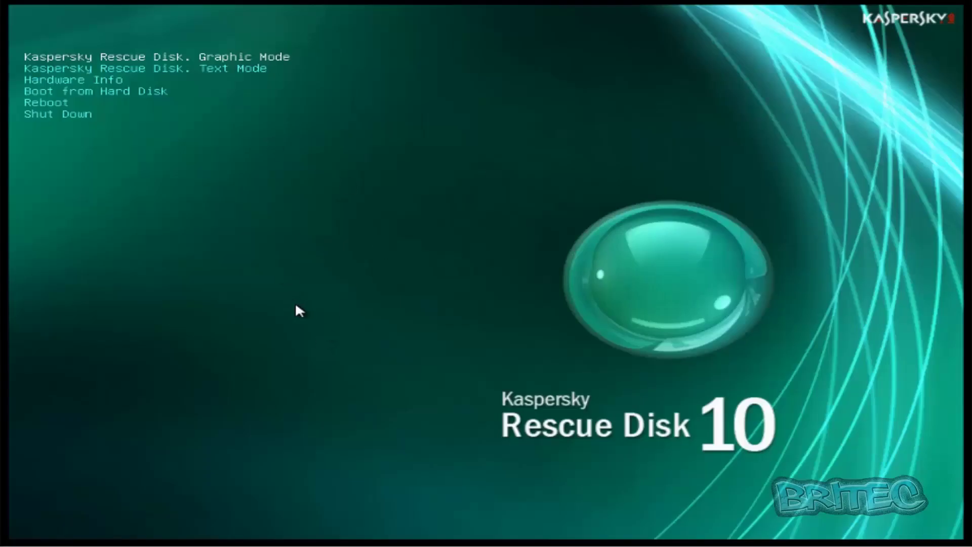
{"action": "key", "text": "Return"}
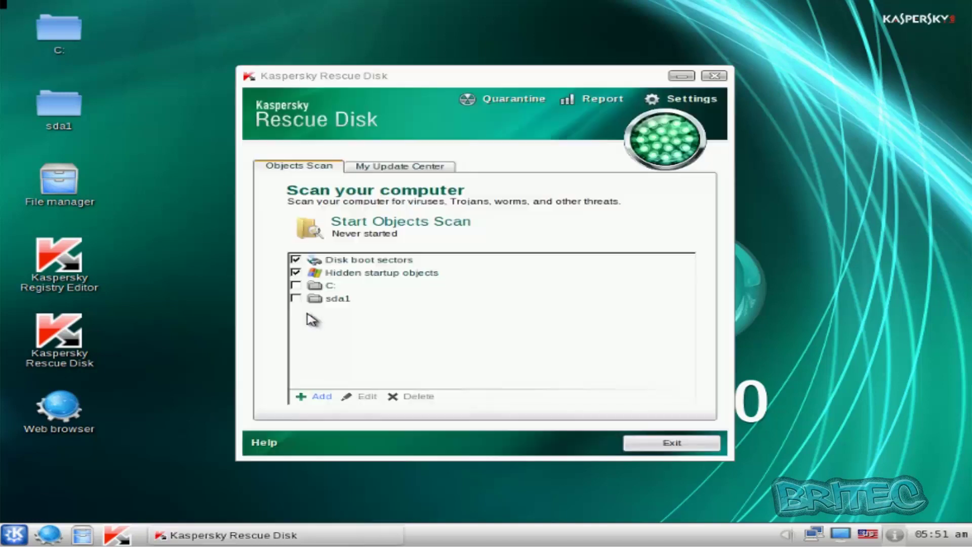
{"action": "left_click", "coordinate": [297, 285]}
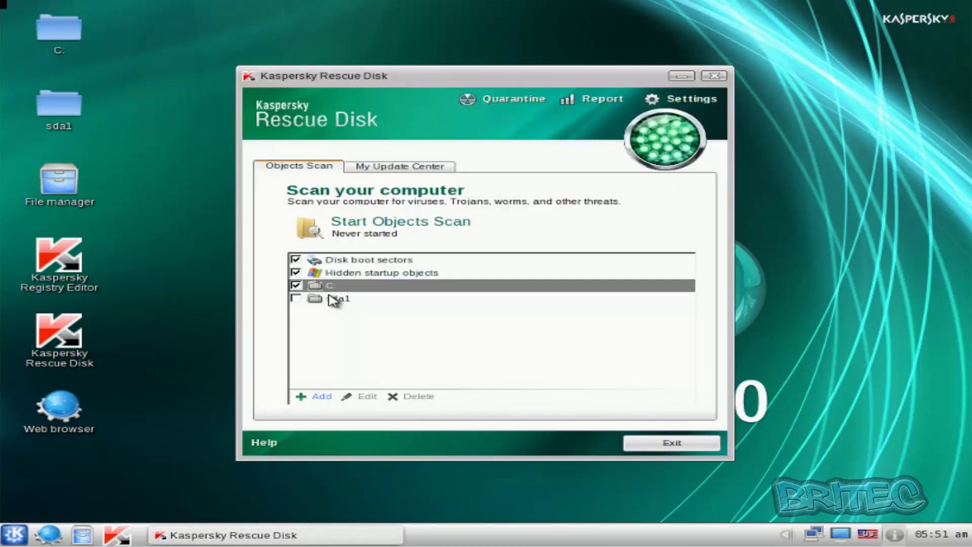
- Update the Kaspersky databases and start the objects scan of the boot sectors, hidden startup objects and C:
{"action": "left_click", "coordinate": [393, 170]}
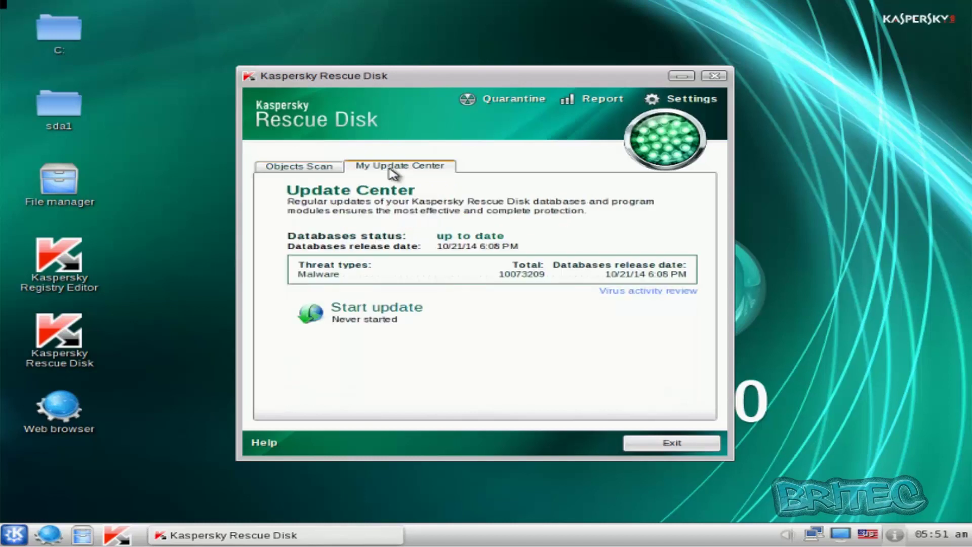
{"action": "left_click", "coordinate": [369, 317]}
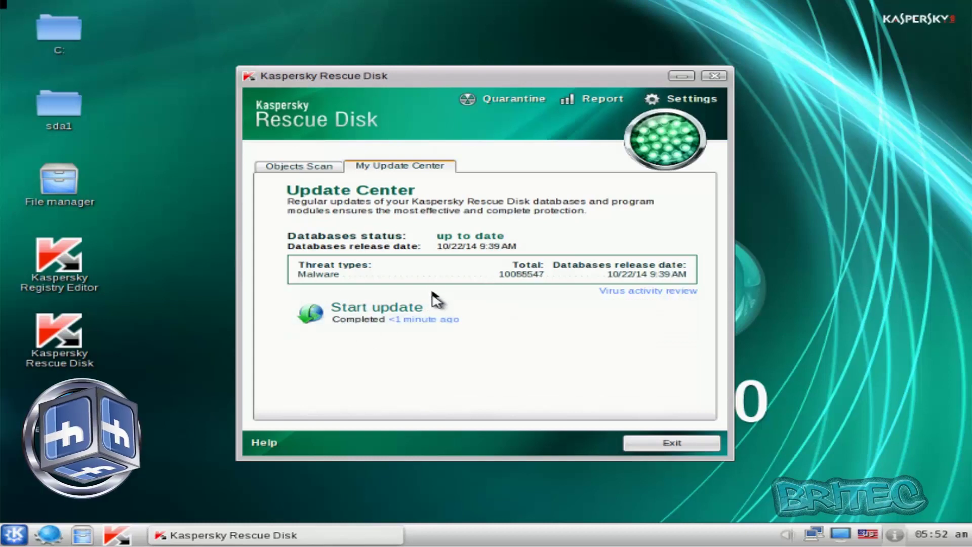
{"action": "left_click", "coordinate": [287, 168]}
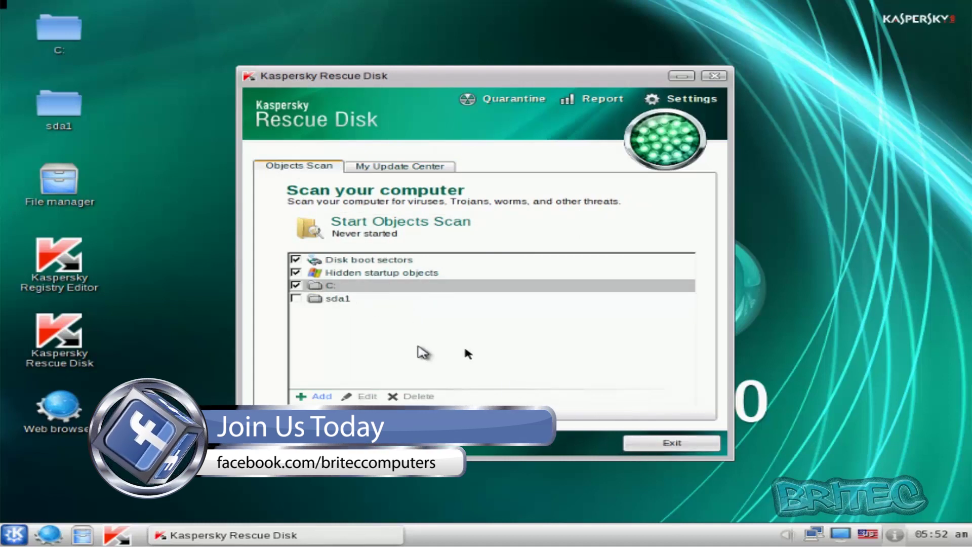
{"action": "left_click", "coordinate": [404, 240]}
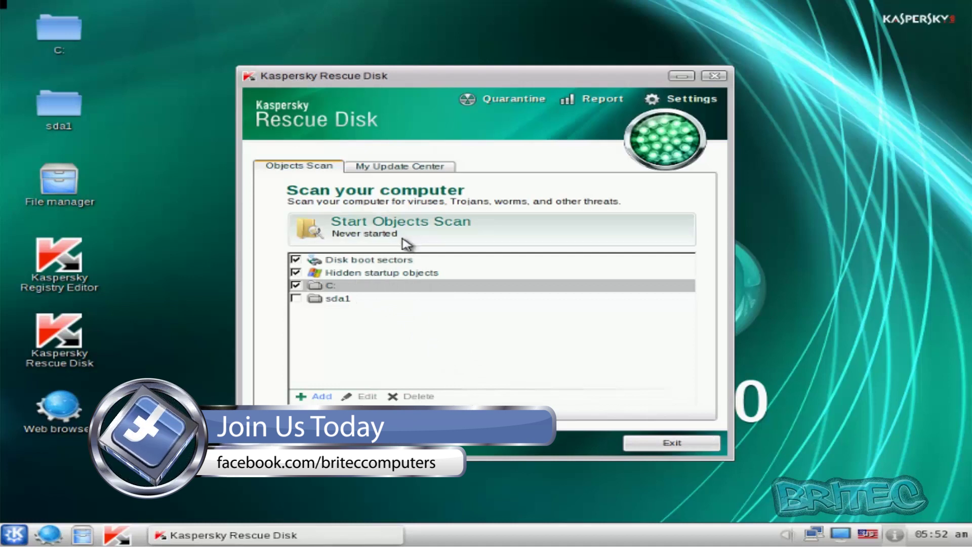
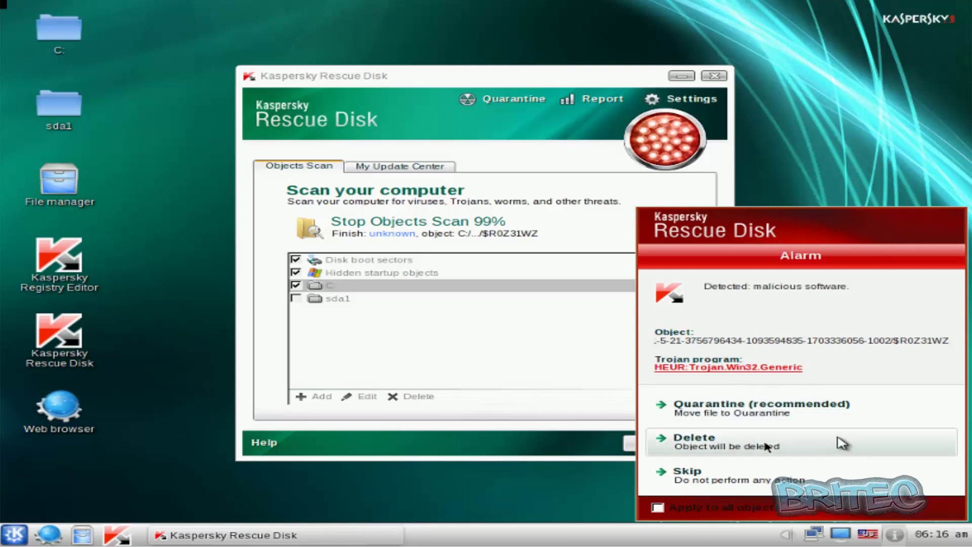
- Quarantine the HEUR:Trojan.Win32.Generic object and delete the other detected Trojans, applying deletion to all objects from Trojan-Dropper.Win32.Agent.nutu on
{"action": "left_click", "coordinate": [725, 409]}
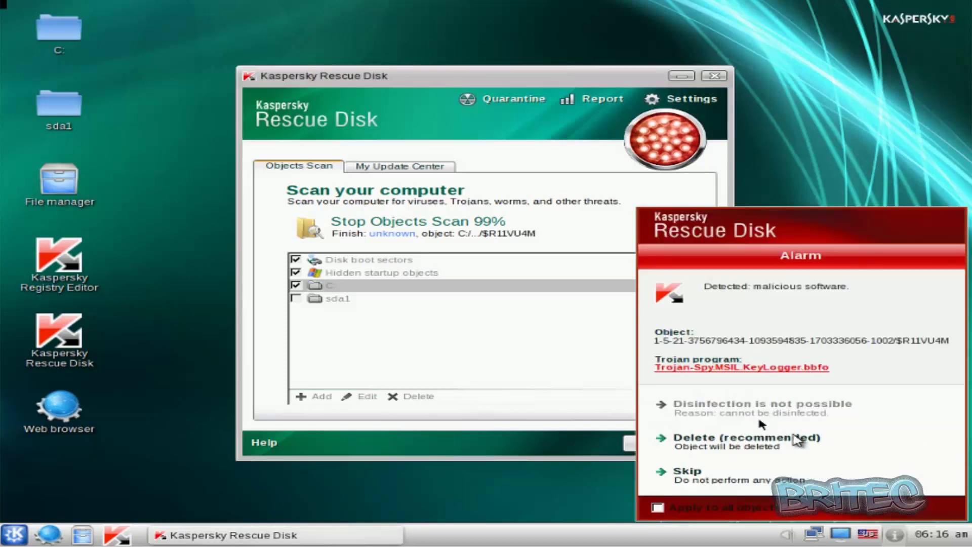
{"action": "left_click", "coordinate": [740, 448]}
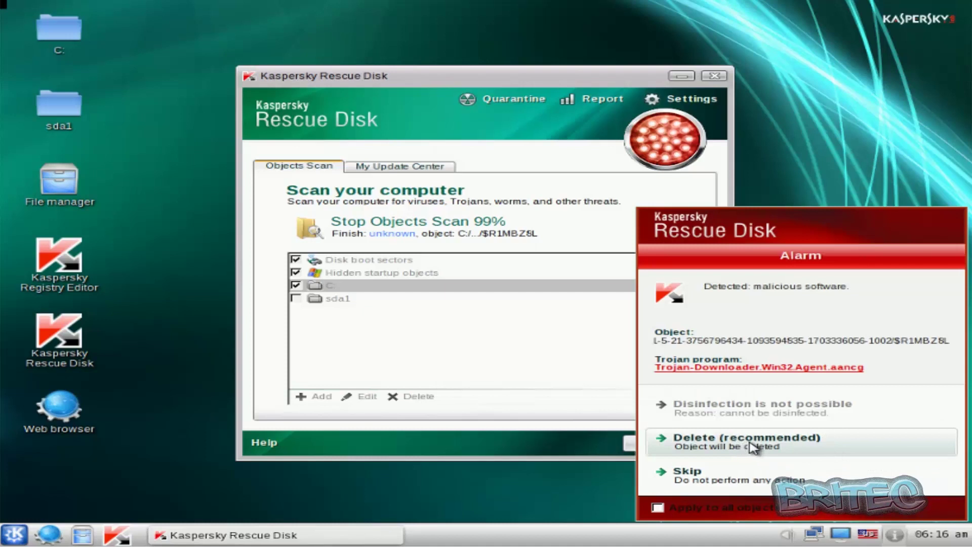
{"action": "left_click", "coordinate": [751, 447]}
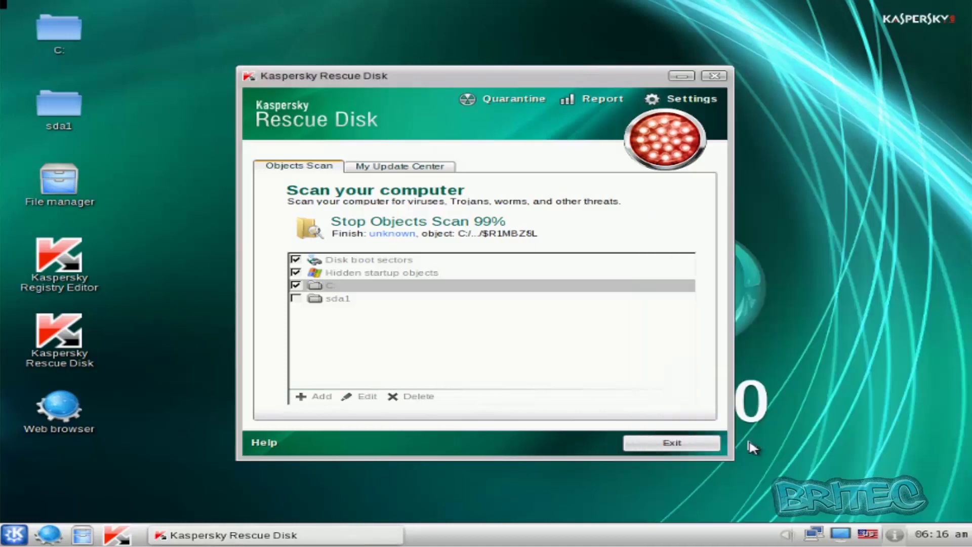
{"action": "left_click", "coordinate": [657, 508]}
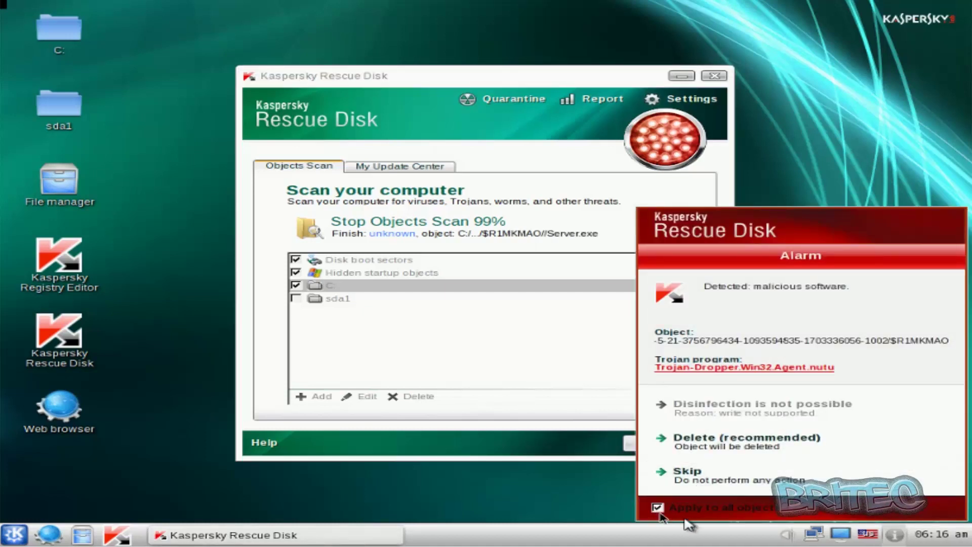
{"action": "left_click", "coordinate": [752, 439]}
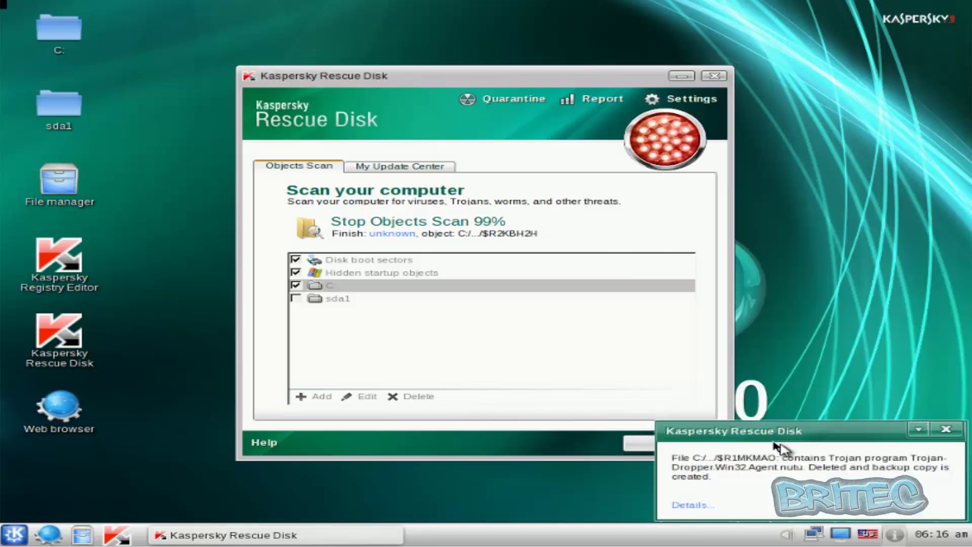
- Exit the Kaspersky Rescue Disk scanner and confirm leaving it
{"action": "left_click", "coordinate": [679, 448]}
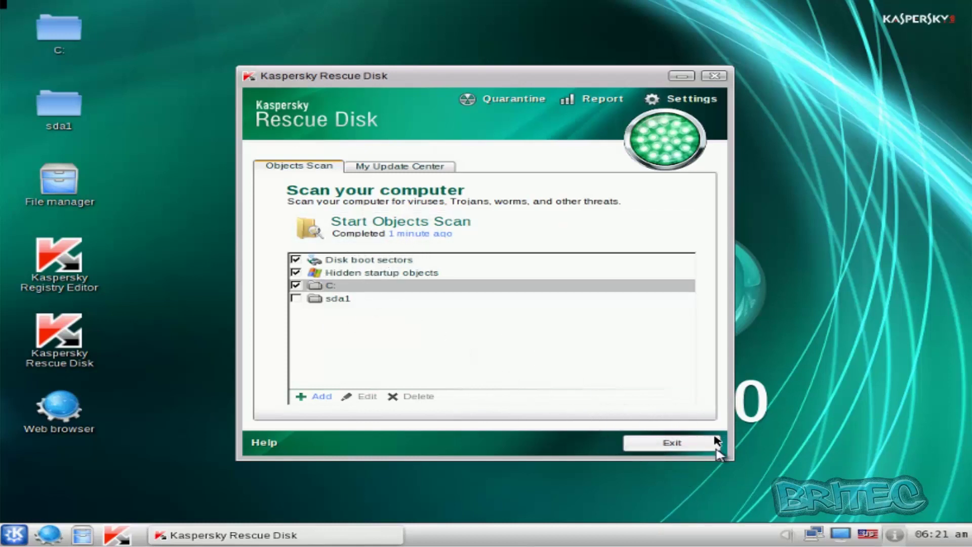
{"action": "left_click", "coordinate": [677, 448]}
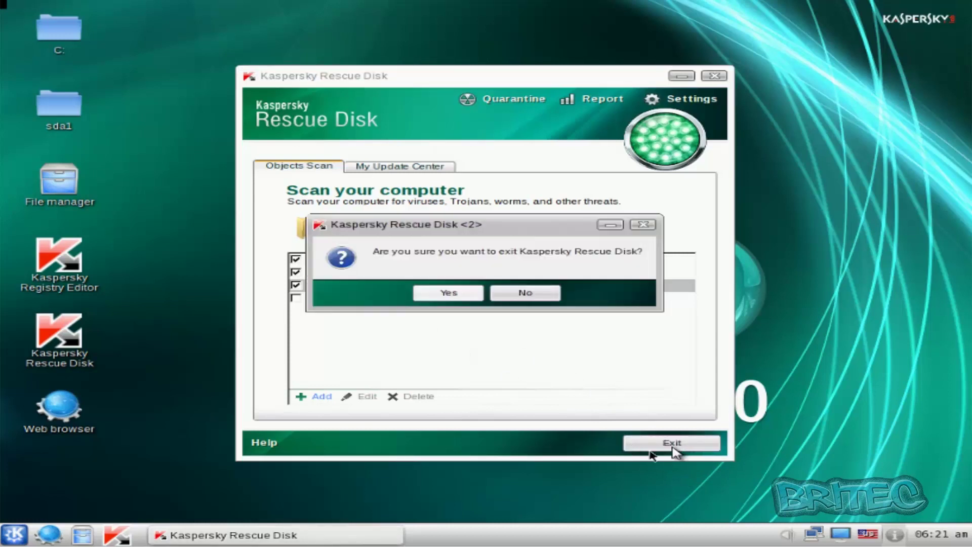
{"action": "left_click", "coordinate": [447, 296]}
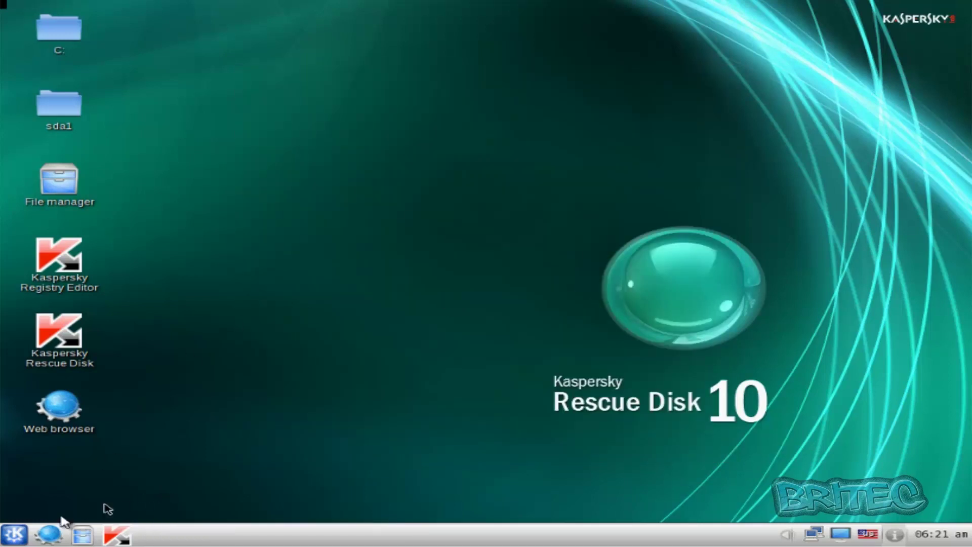
- Shut down the machine from the Kaspersky Rescue Disk desktop and confirm the shutdown
{"action": "left_click", "coordinate": [26, 538]}
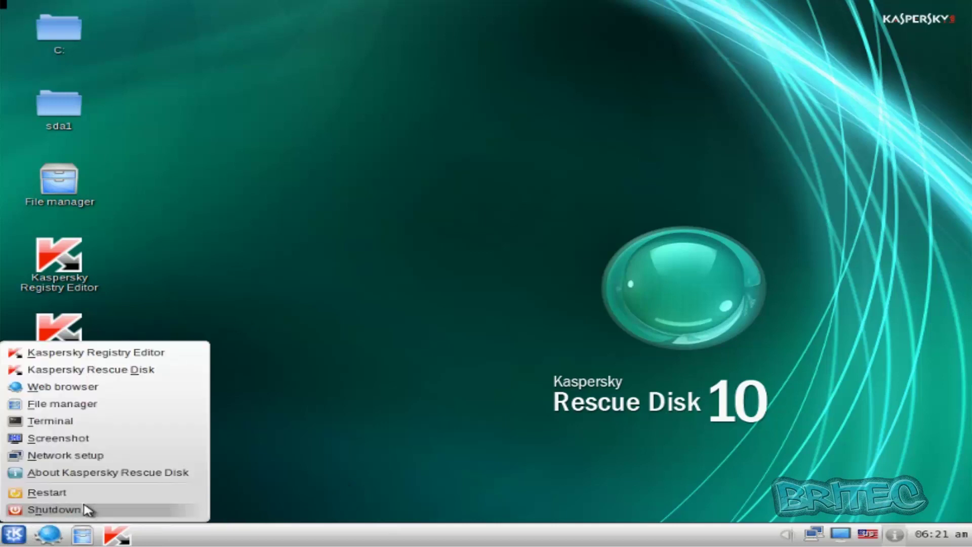
{"action": "left_click", "coordinate": [54, 512]}
{"action": "left_click", "coordinate": [574, 298]}
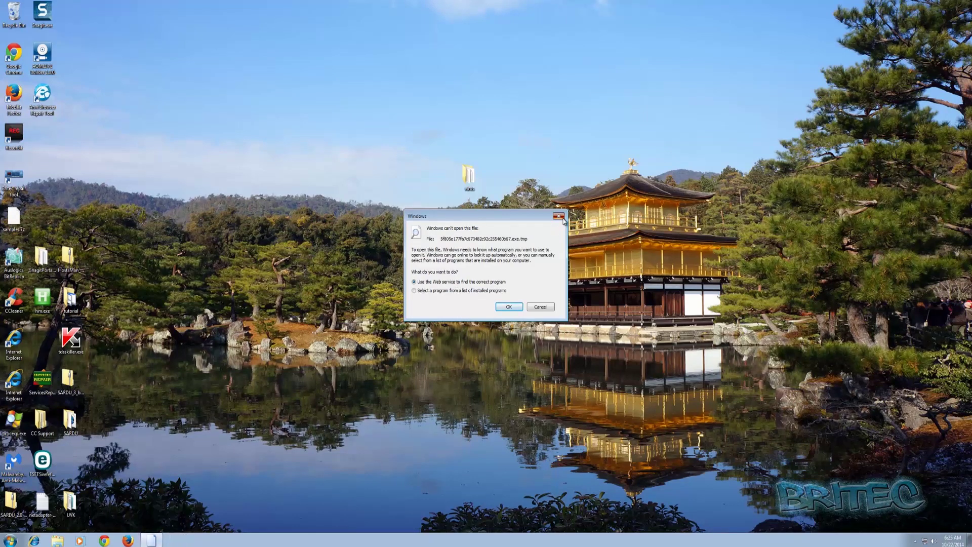
- Dismiss the unknown-file dialog in Windows and run a Malwarebytes Anti-Malware scan
{"action": "left_click", "coordinate": [562, 218]}
{"action": "double_click", "coordinate": [12, 465]}
{"action": "left_click", "coordinate": [515, 285]}
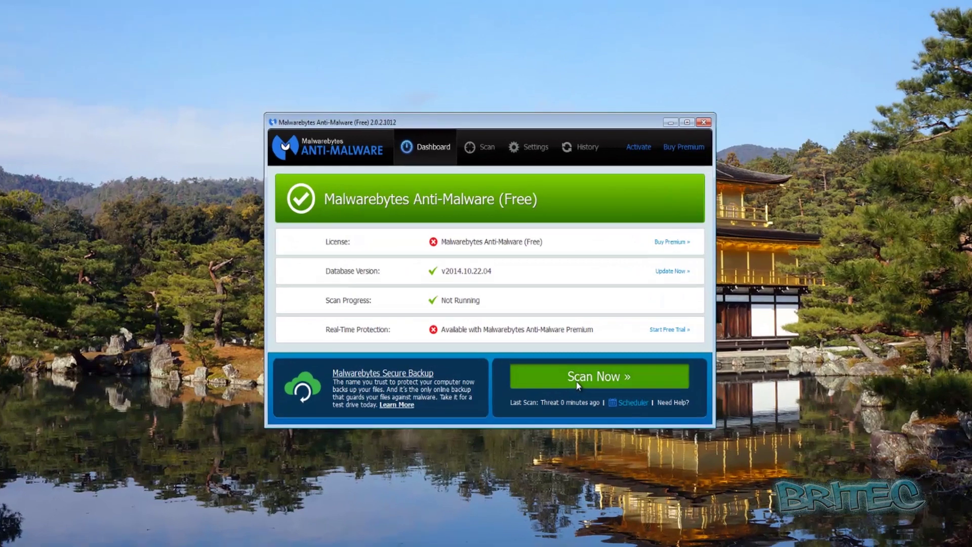
{"action": "left_click", "coordinate": [555, 346]}
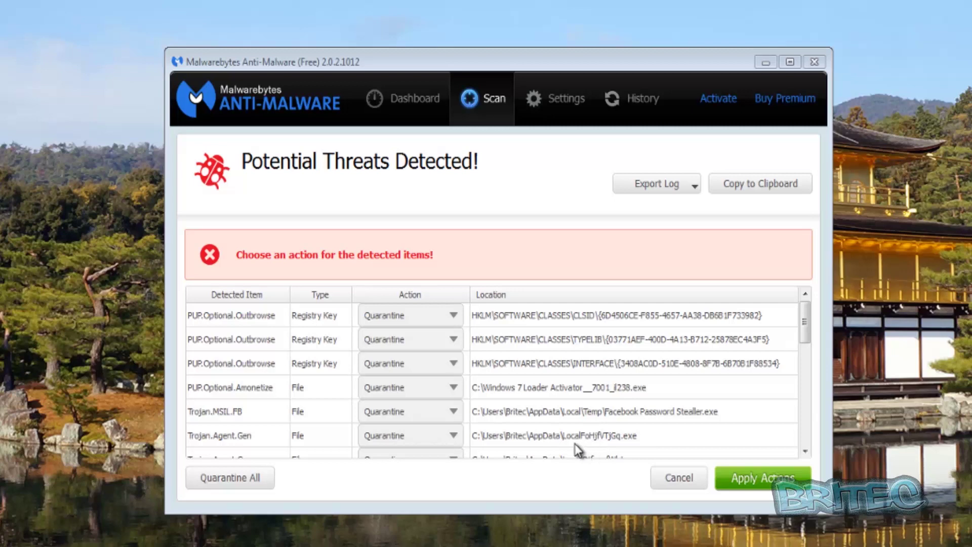
- Review the threats detected by Malwarebytes, apply the Quarantine action to all of them and restart the computer
{"action": "left_click_drag", "start_coordinate": [804, 327], "coordinate": [807, 360]}
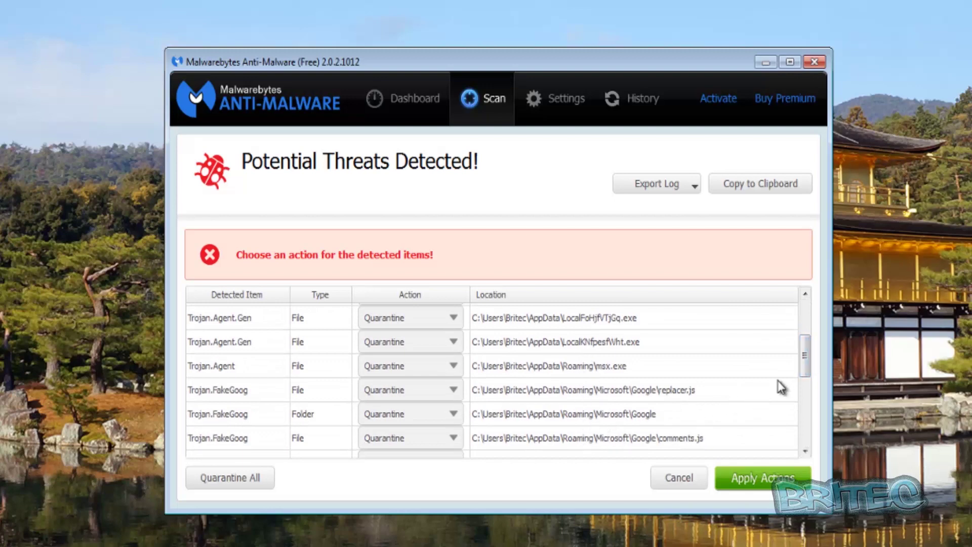
{"action": "left_click_drag", "start_coordinate": [807, 349], "coordinate": [804, 377]}
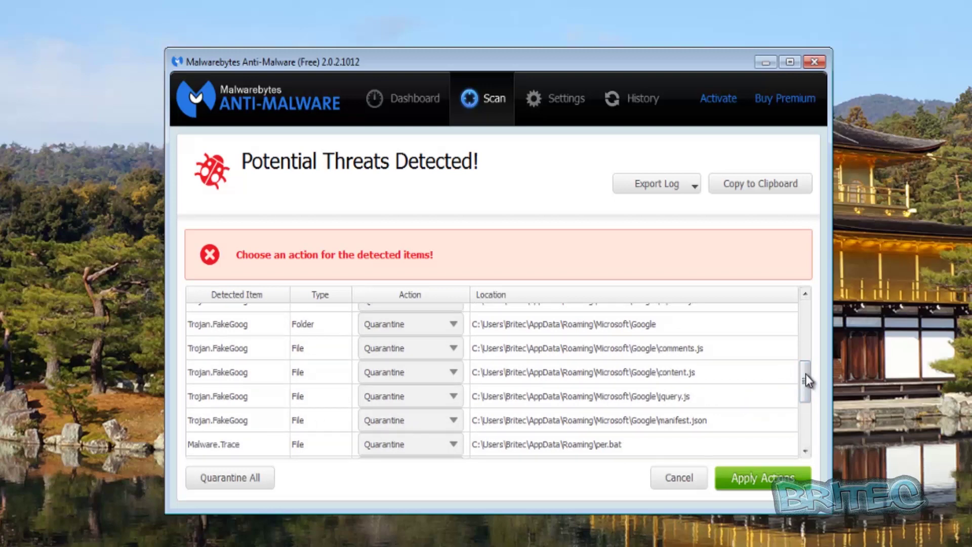
{"action": "left_click_drag", "start_coordinate": [806, 375], "coordinate": [805, 418]}
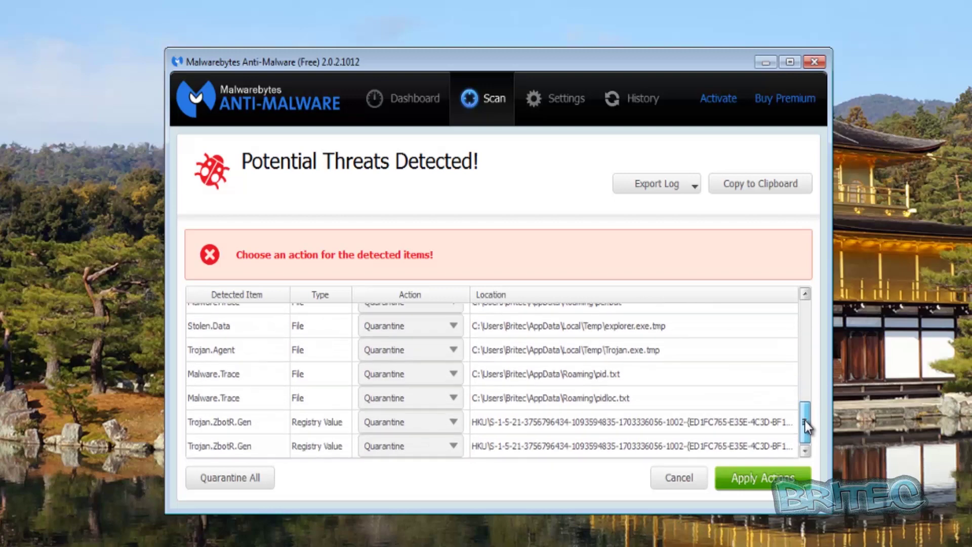
{"action": "mouse_move", "coordinate": [804, 420]}
{"action": "left_mouse_down"}
{"action": "mouse_move", "coordinate": [802, 302]}
{"action": "mouse_move", "coordinate": [802, 396]}
{"action": "left_mouse_up"}
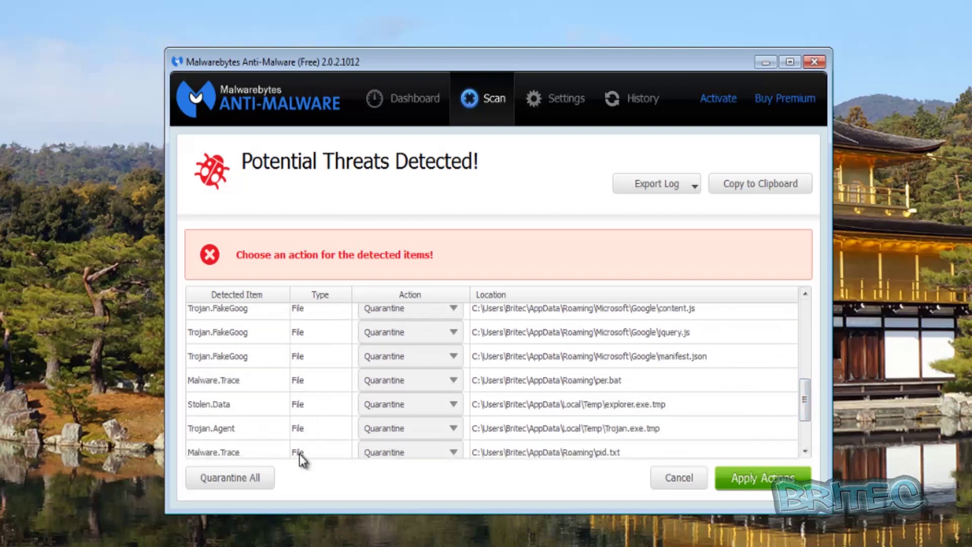
{"action": "left_click", "coordinate": [755, 481]}
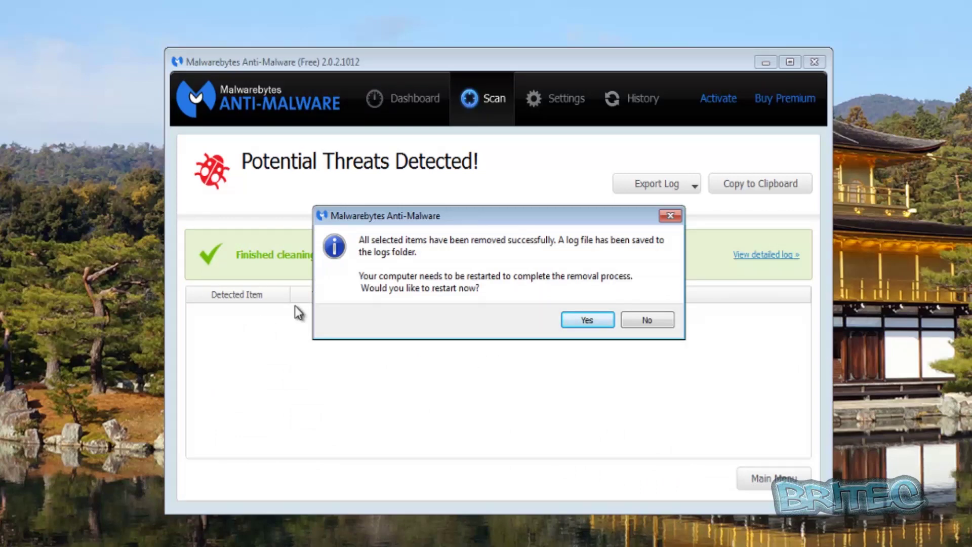
{"action": "left_click", "coordinate": [587, 322]}
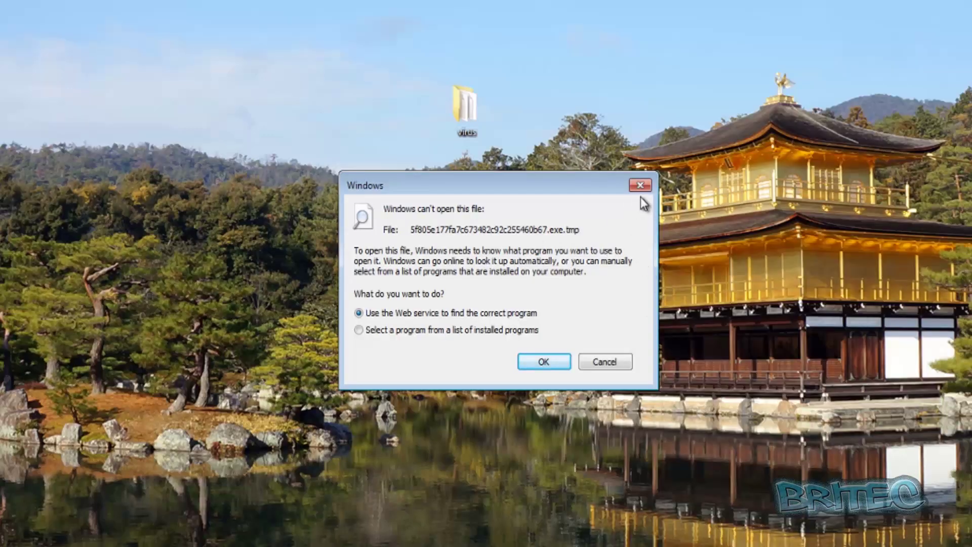
- Dismiss the unknown-file dialogs, place hitmanpro.exe on the desktop below the virus folder and run a one-time HitmanPro scan
{"action": "left_click", "coordinate": [640, 186]}
{"action": "left_click", "coordinate": [640, 186]}
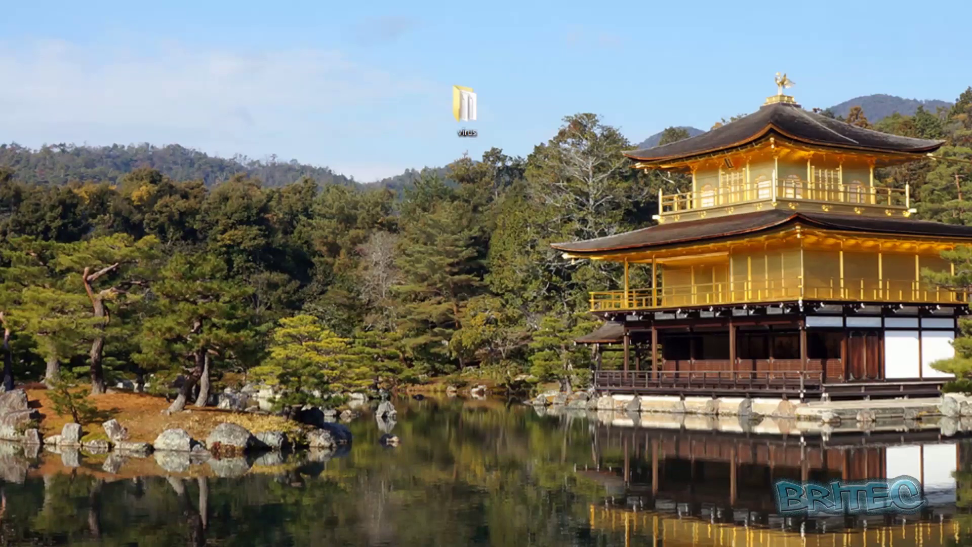
{"action": "left_click_drag", "start_coordinate": [326, 434], "coordinate": [466, 271]}
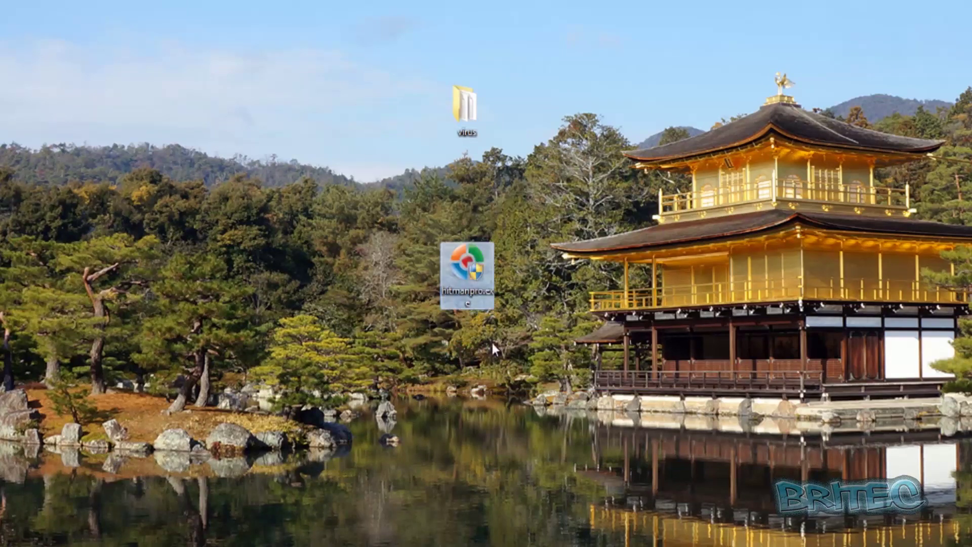
{"action": "double_click", "coordinate": [467, 271]}
{"action": "left_click", "coordinate": [569, 319]}
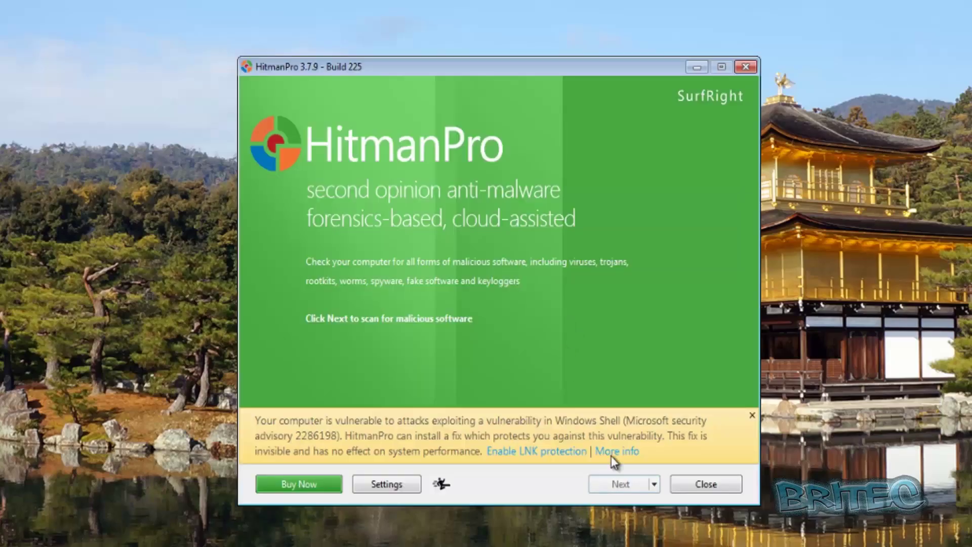
{"action": "left_click", "coordinate": [622, 485]}
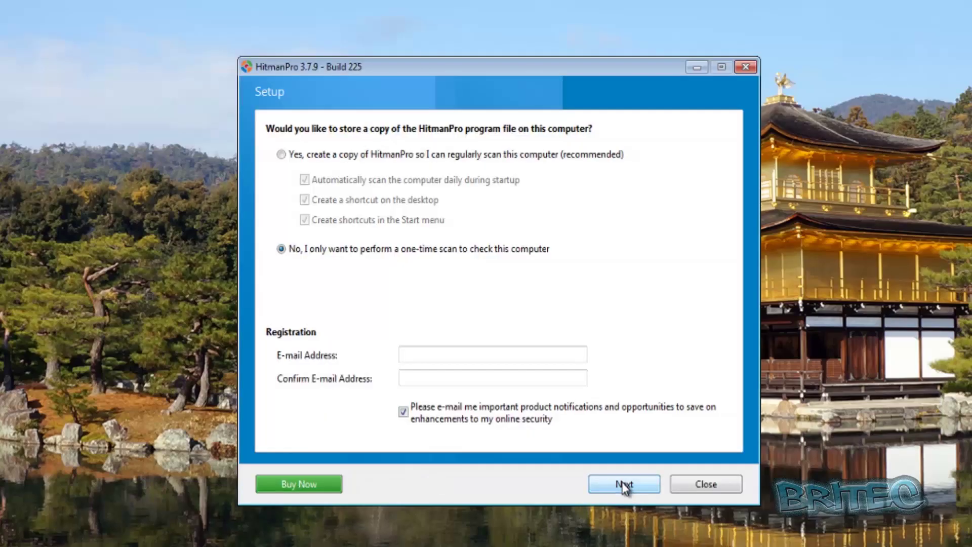
{"action": "left_click", "coordinate": [624, 485]}
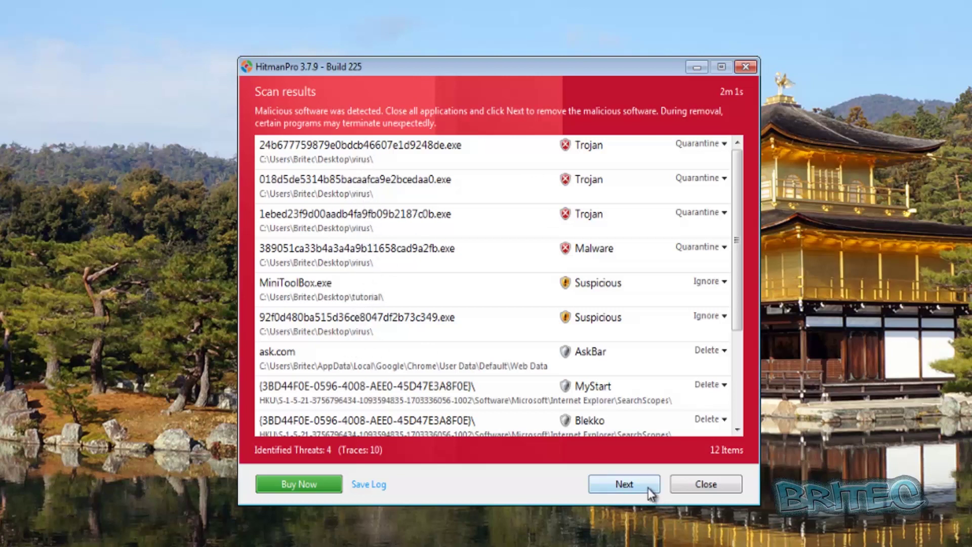
- Remove the HitmanPro detections, including suspicious 92f0d480ba515d36ce8047df2b73c349.exe, by activating the free thirty-day license, and reboot the computer
{"action": "left_click", "coordinate": [633, 486]}
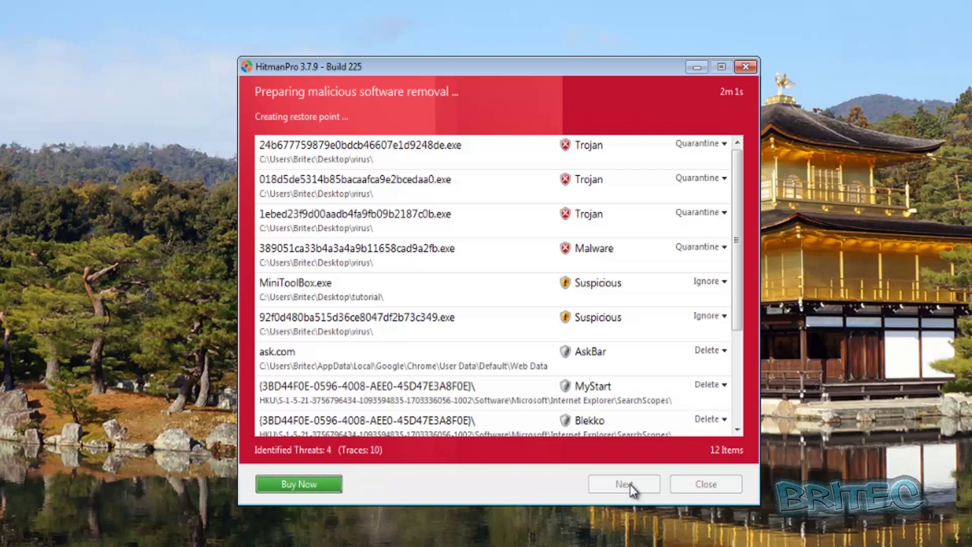
{"action": "left_click", "coordinate": [707, 315]}
{"action": "left_click", "coordinate": [612, 339]}
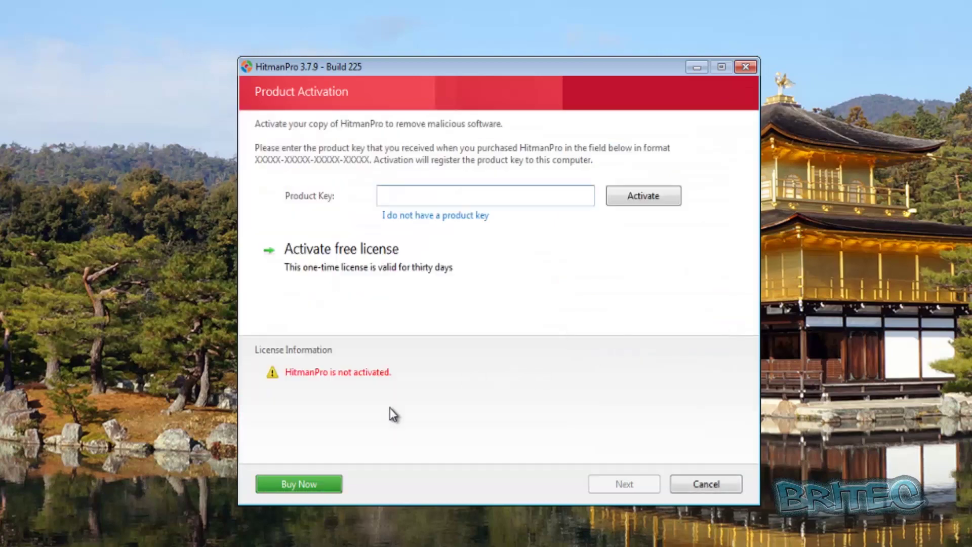
{"action": "left_click", "coordinate": [320, 272]}
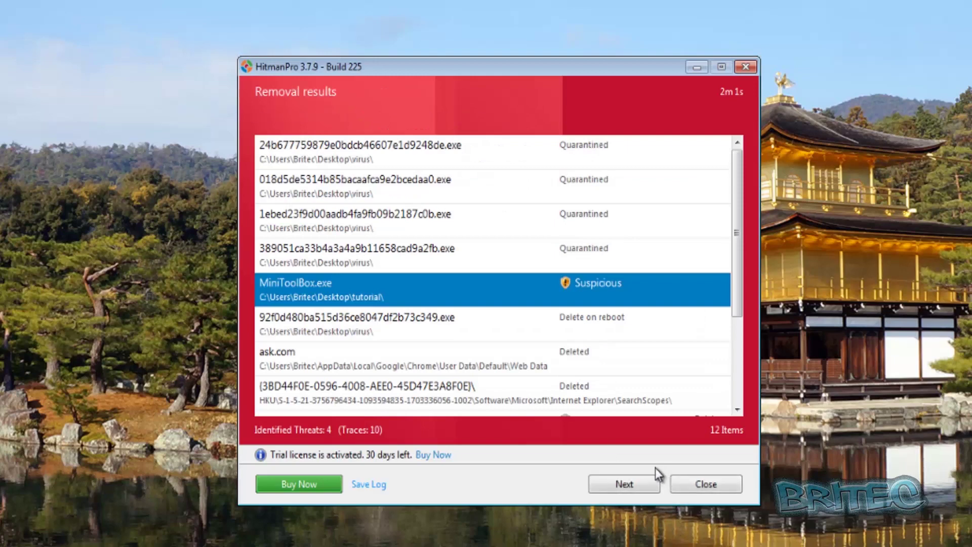
{"action": "left_click", "coordinate": [624, 486]}
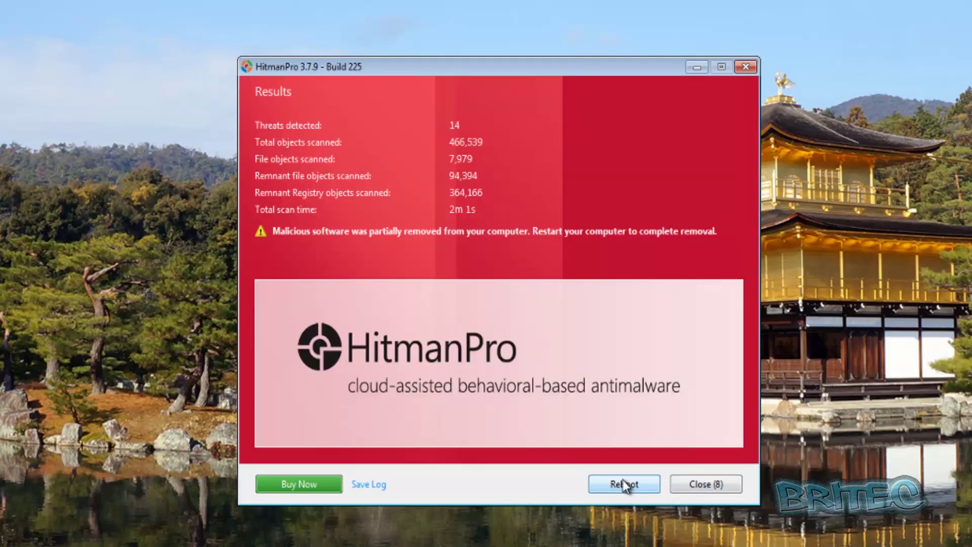
{"action": "left_click", "coordinate": [630, 488]}
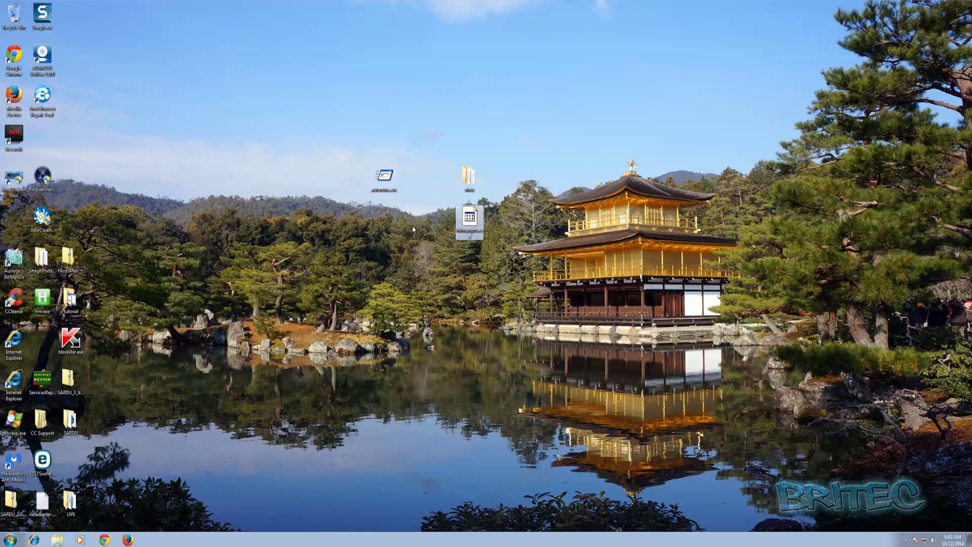
- Delete hitmanpro.exe from the desktop by moving it to the Recycle Bin
{"action": "right_click", "coordinate": [472, 221]}
{"action": "left_click", "coordinate": [495, 364]}
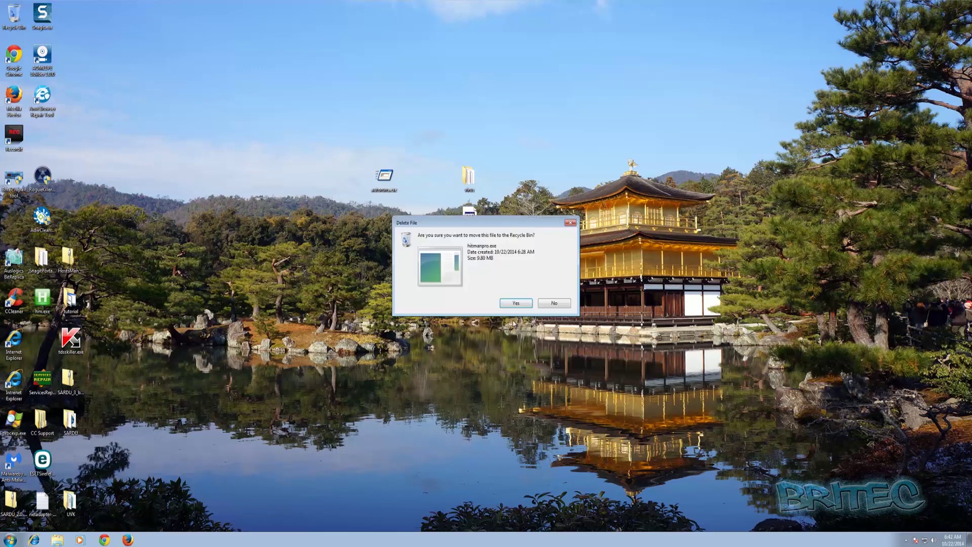
{"action": "left_click", "coordinate": [516, 304]}
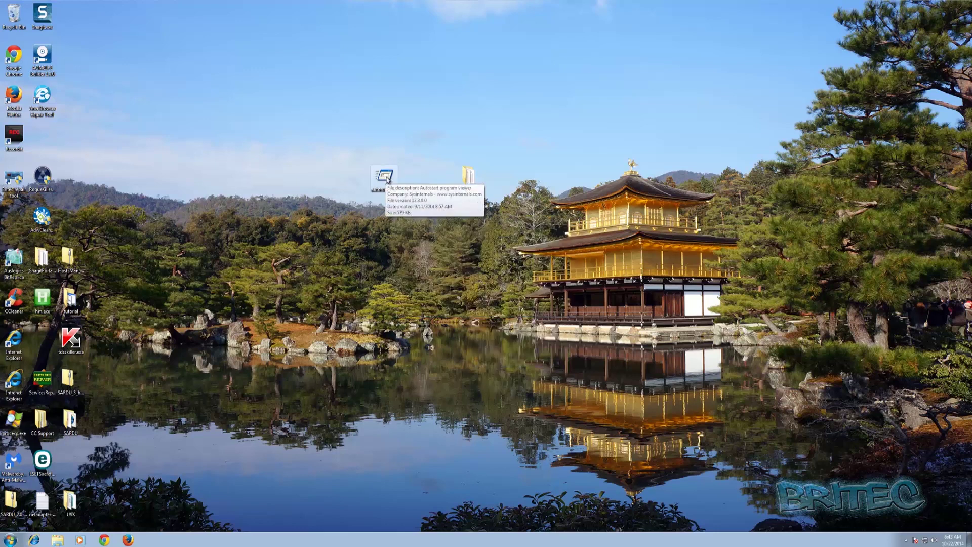
- Run autoruns.exe from the desktop, accept the security warning and enlarge the Autoruns window
{"action": "double_click", "coordinate": [385, 177]}
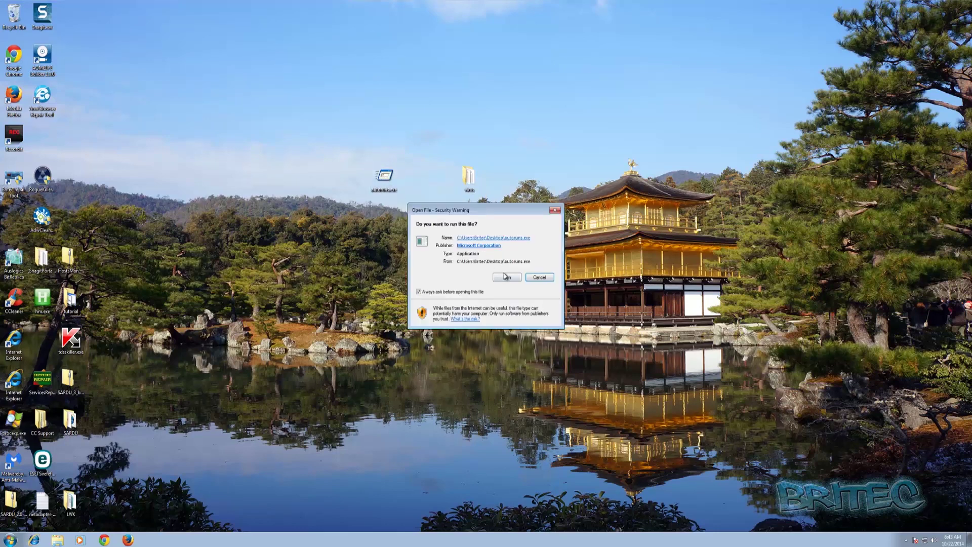
{"action": "left_click", "coordinate": [506, 277]}
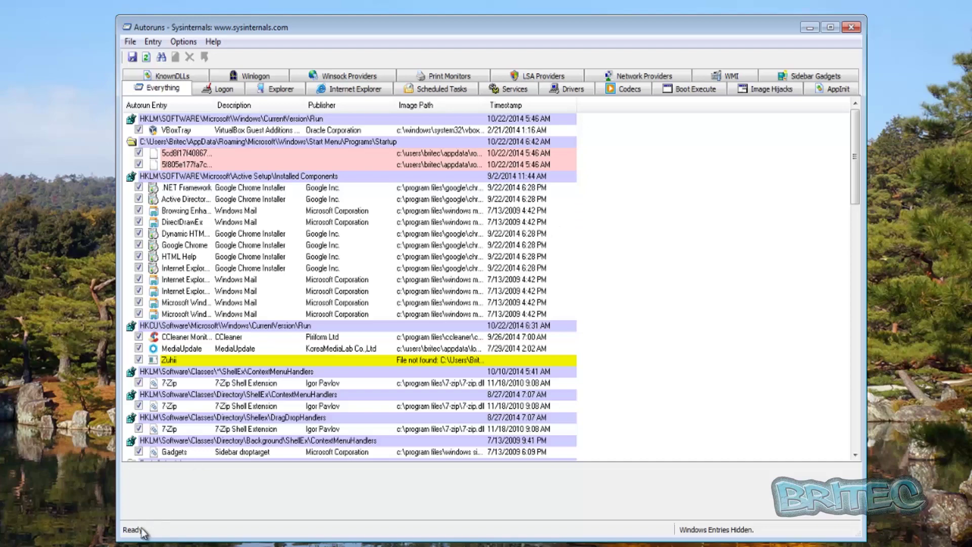
{"action": "left_click_drag", "start_coordinate": [120, 538], "coordinate": [92, 546]}
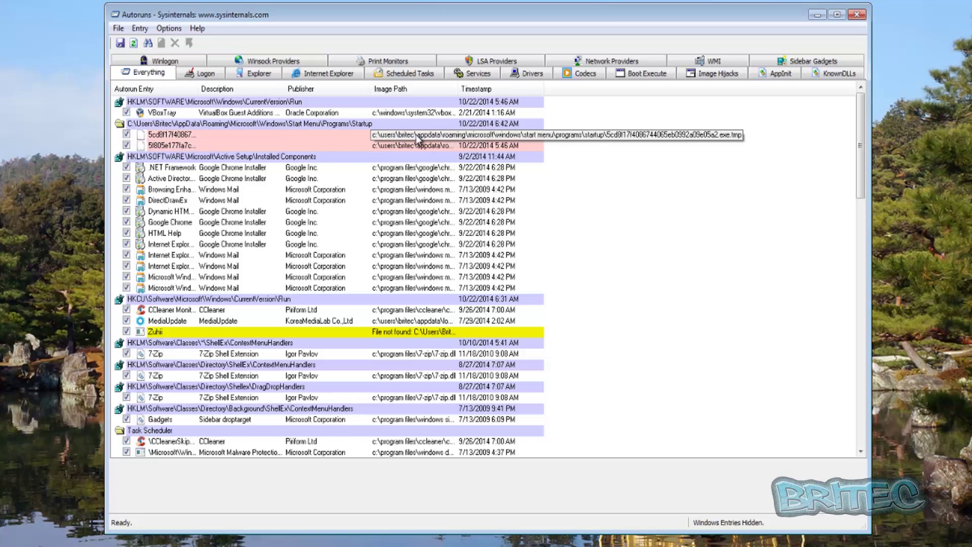
{"action": "right_click", "coordinate": [268, 135]}
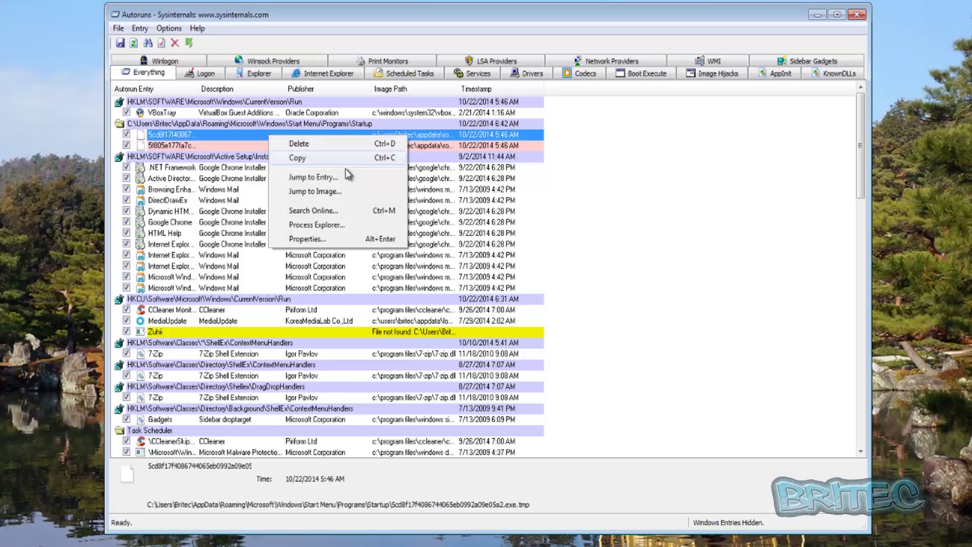
{"action": "left_click", "coordinate": [325, 178]}
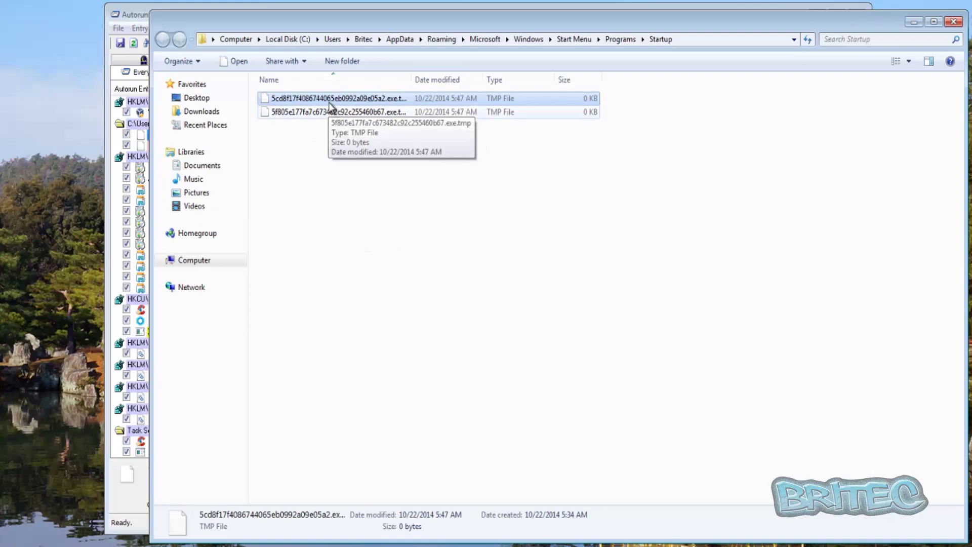
{"action": "left_click_drag", "start_coordinate": [414, 85], "coordinate": [457, 86]}
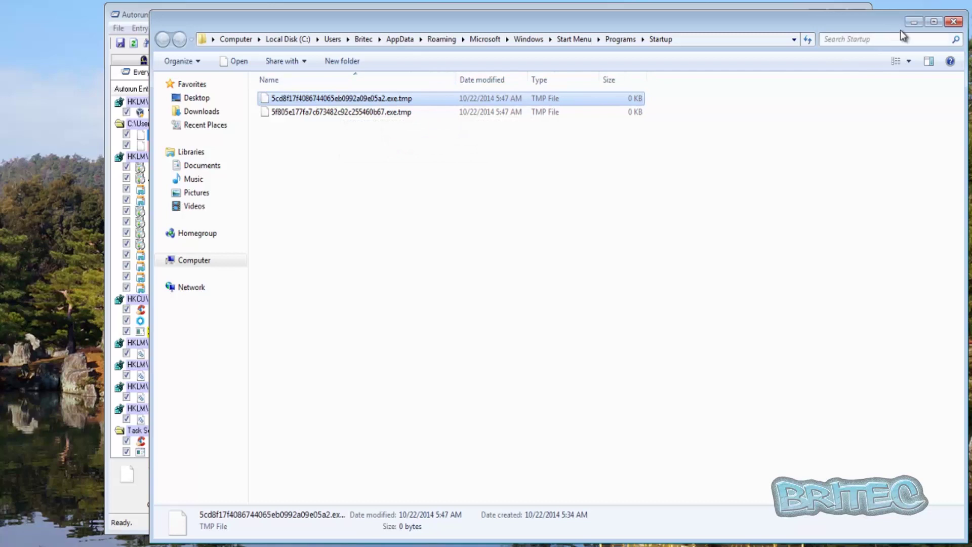
{"action": "left_click", "coordinate": [954, 22]}
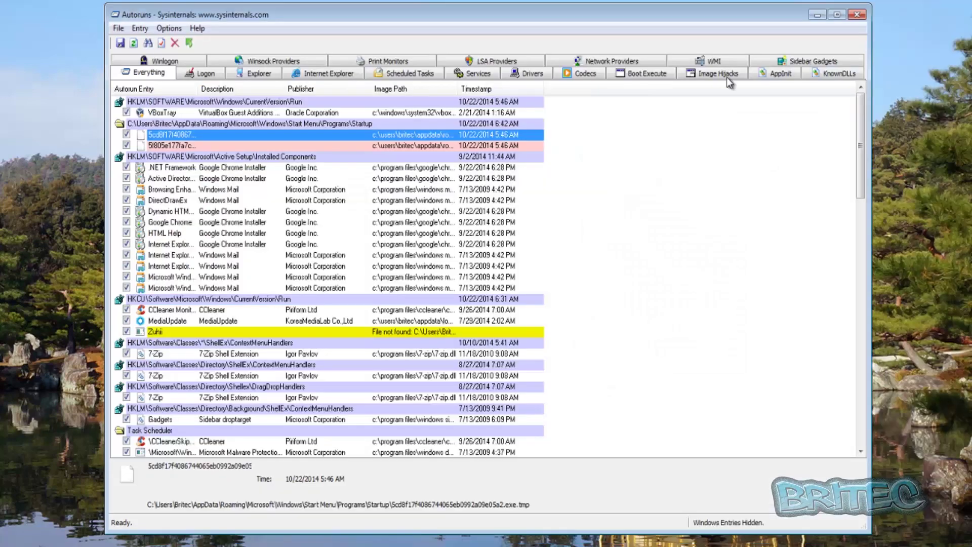
{"action": "right_click", "coordinate": [185, 135]}
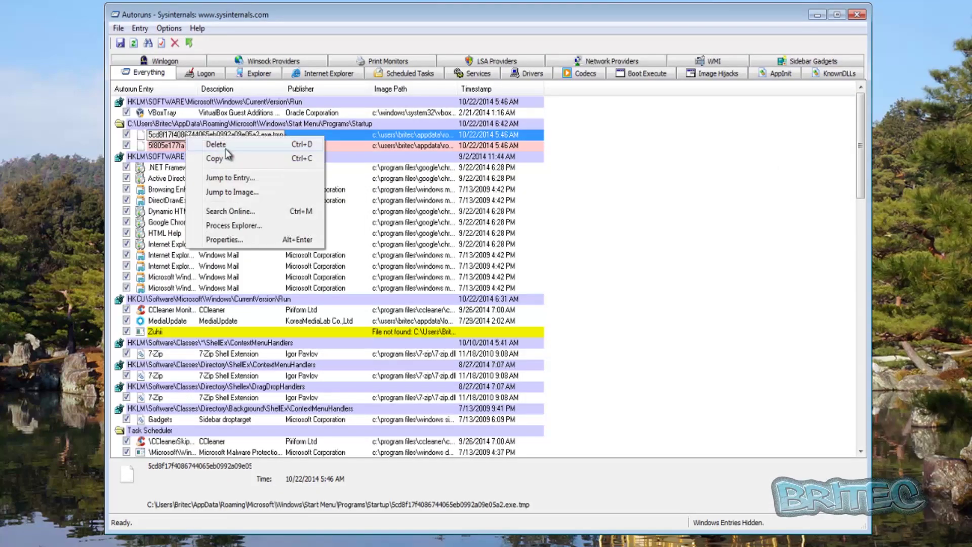
{"action": "left_click", "coordinate": [223, 145]}
{"action": "left_click", "coordinate": [469, 322]}
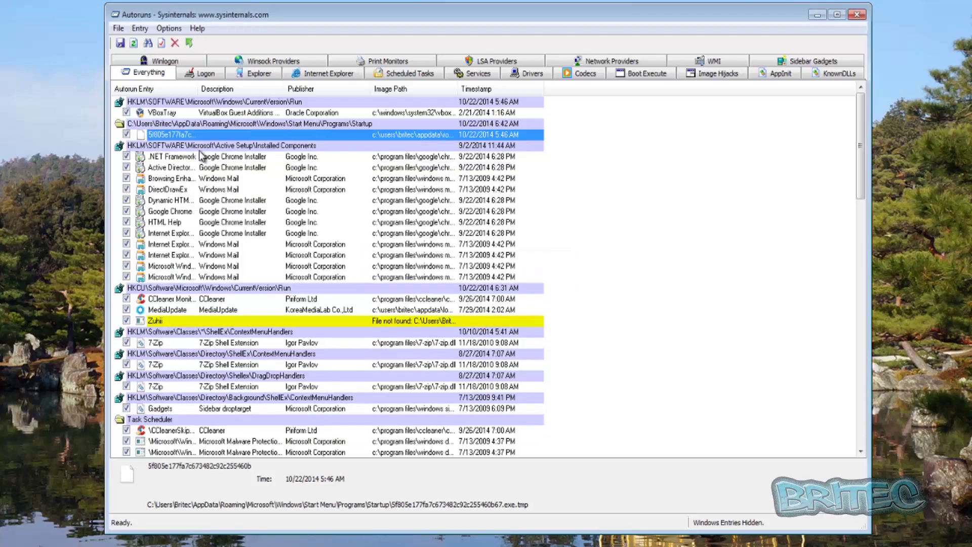
- Inspect the 5f805e177fa7c673482c92c255460b67.exe.tmp entry in its Startup folder, close the folder and delete the entry from Autoruns
{"action": "right_click", "coordinate": [184, 134]}
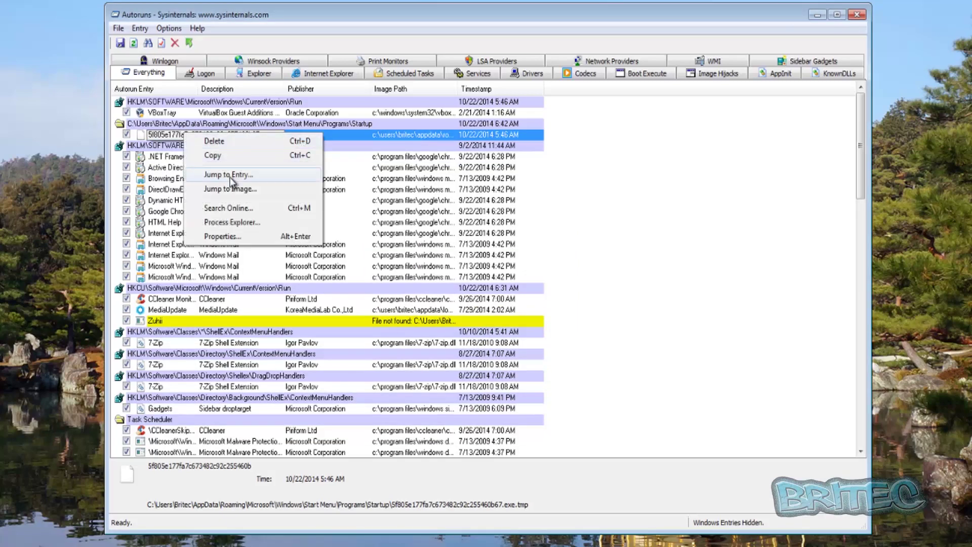
{"action": "left_click", "coordinate": [231, 175]}
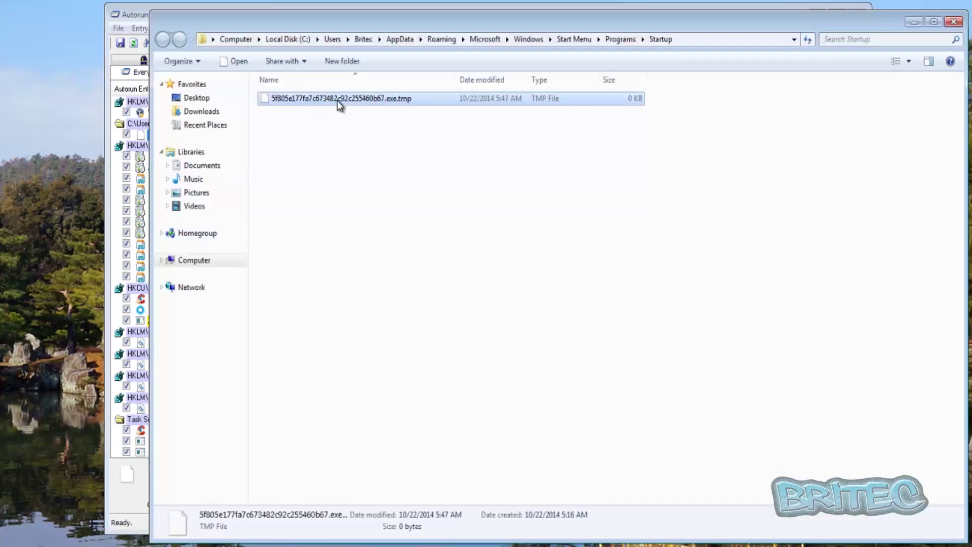
{"action": "left_click", "coordinate": [953, 21]}
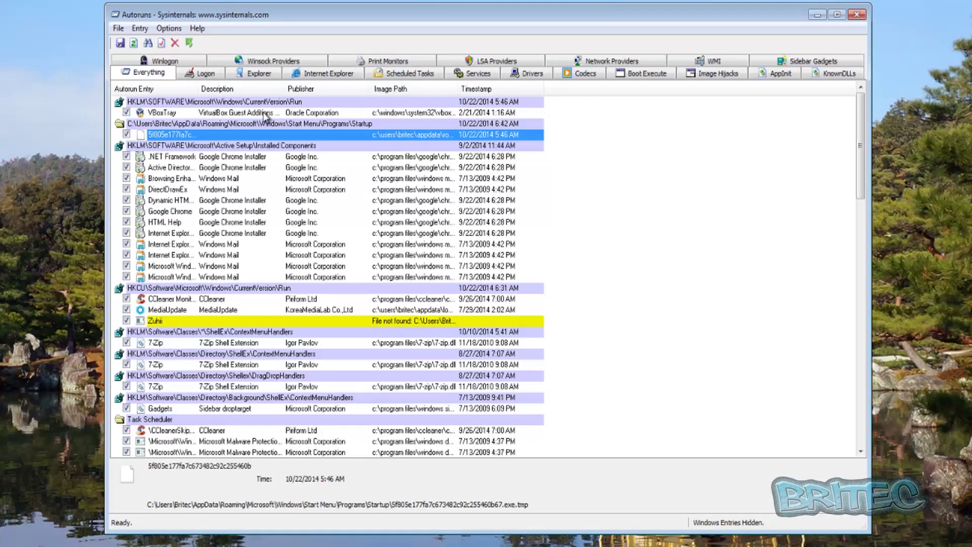
{"action": "right_click", "coordinate": [168, 136]}
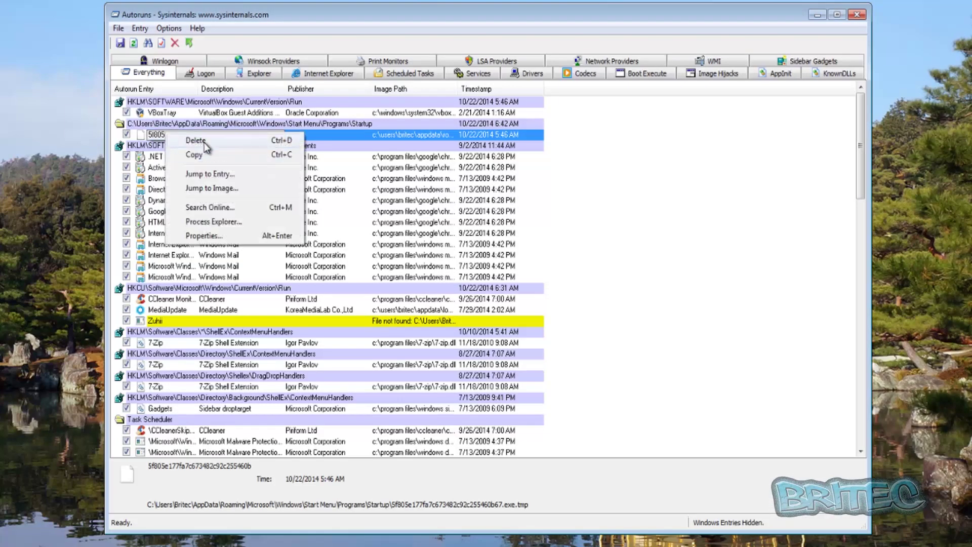
{"action": "left_click", "coordinate": [203, 144]}
{"action": "left_click", "coordinate": [484, 317]}
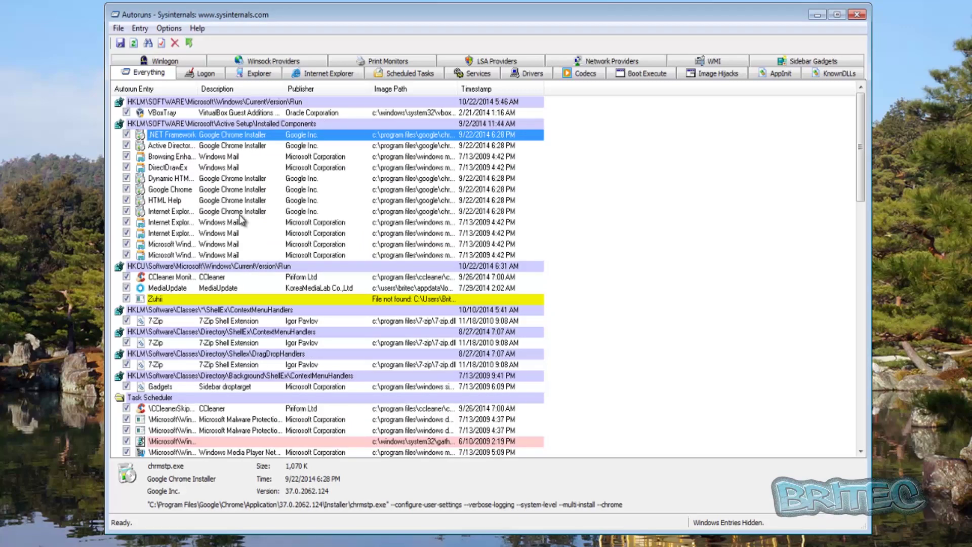
- Widen the Image Path column to show full paths and delete the Zuhii autorun entry under HKCU Run
{"action": "left_click_drag", "start_coordinate": [458, 90], "coordinate": [612, 102]}
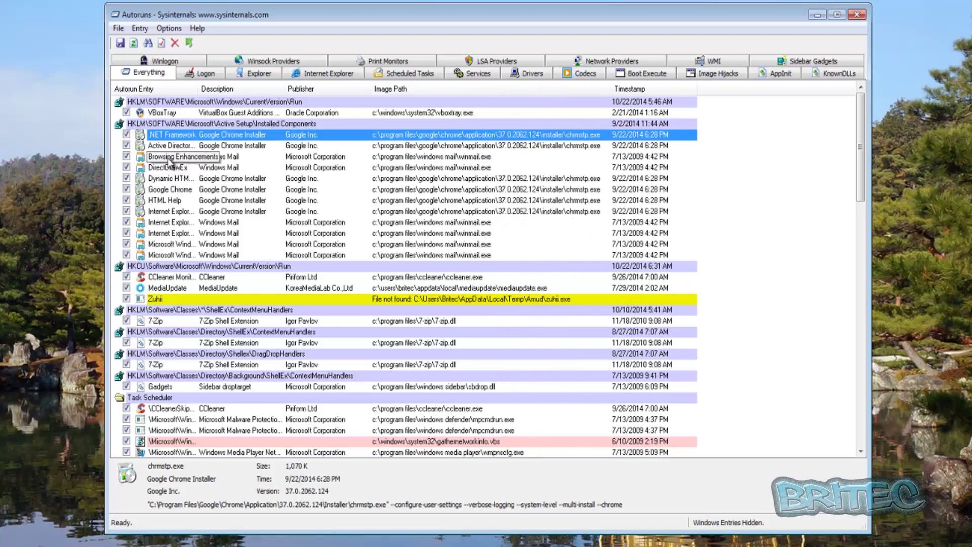
{"action": "left_click", "coordinate": [171, 300]}
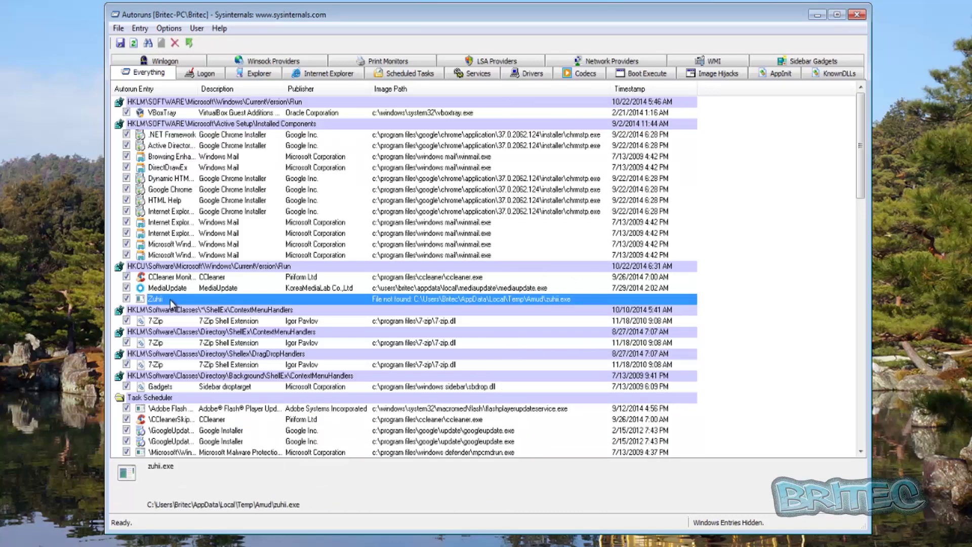
{"action": "right_click", "coordinate": [170, 304]}
{"action": "left_click", "coordinate": [222, 315]}
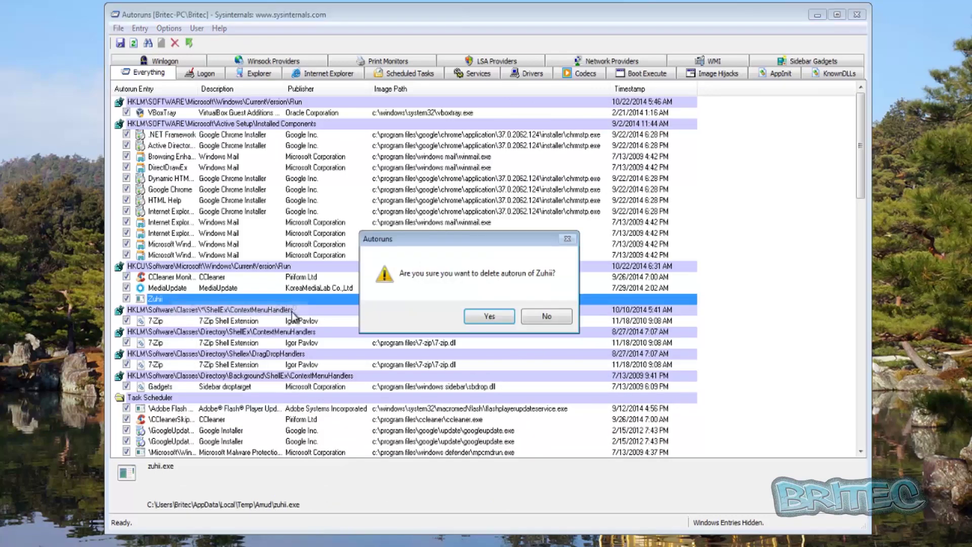
{"action": "left_click", "coordinate": [474, 318]}
- Delete the KoreaMediaLab MediaUpdate autorun entry under HKCU Run and confirm the deletion
{"action": "left_click", "coordinate": [150, 290]}
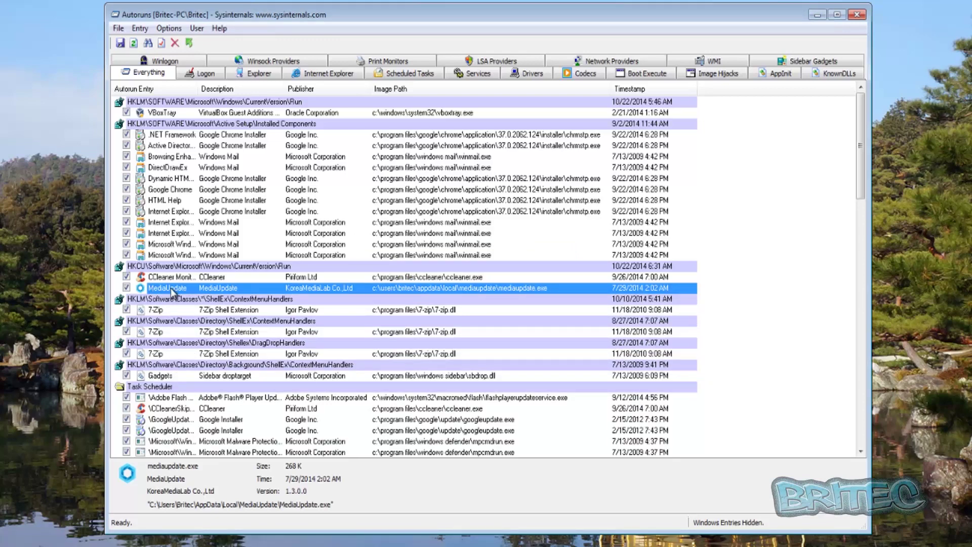
{"action": "right_click", "coordinate": [171, 292]}
{"action": "key", "text": "Escape"}
{"action": "right_click", "coordinate": [197, 293]}
{"action": "left_click", "coordinate": [213, 297]}
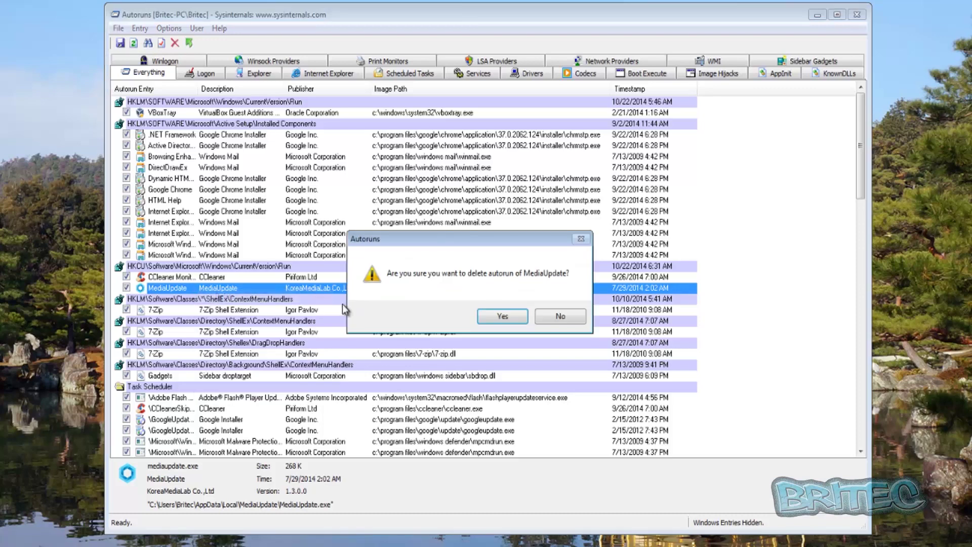
{"action": "left_click", "coordinate": [502, 317]}
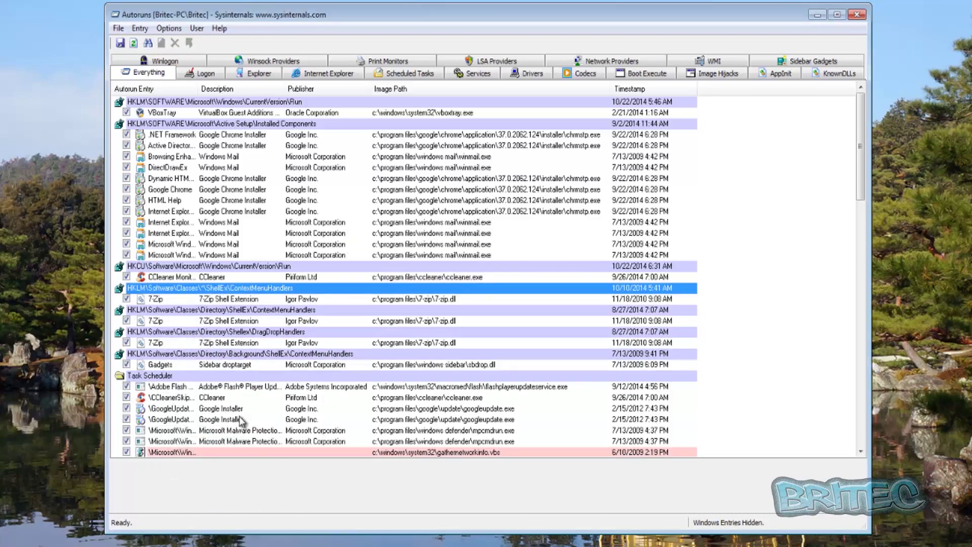
- Delete the Task Scheduler entry that runs c:\windows\system32\gathernetworkinfo.vbs and confirm the deletion
{"action": "scroll", "coordinate": [242, 420], "scroll_direction": "down", "scroll_amount": 2}
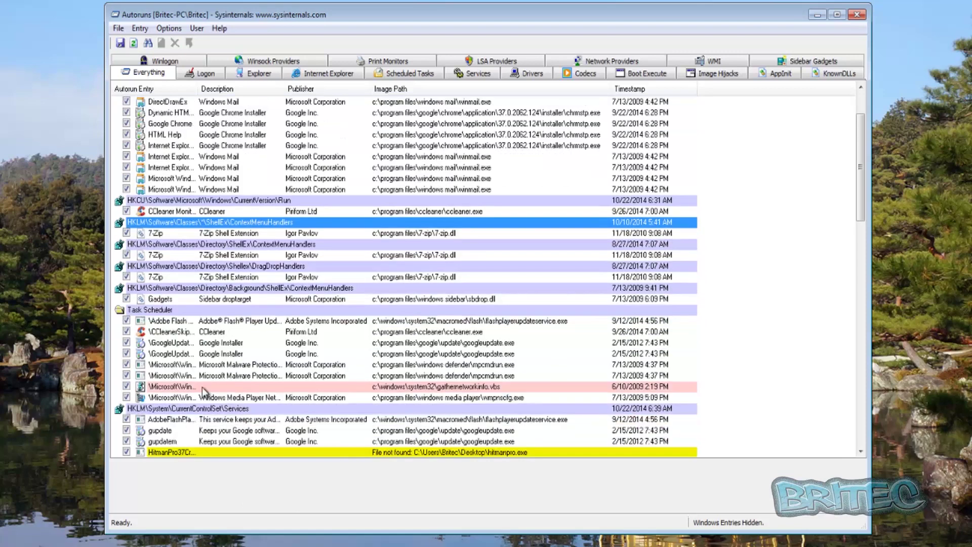
{"action": "left_click", "coordinate": [445, 387]}
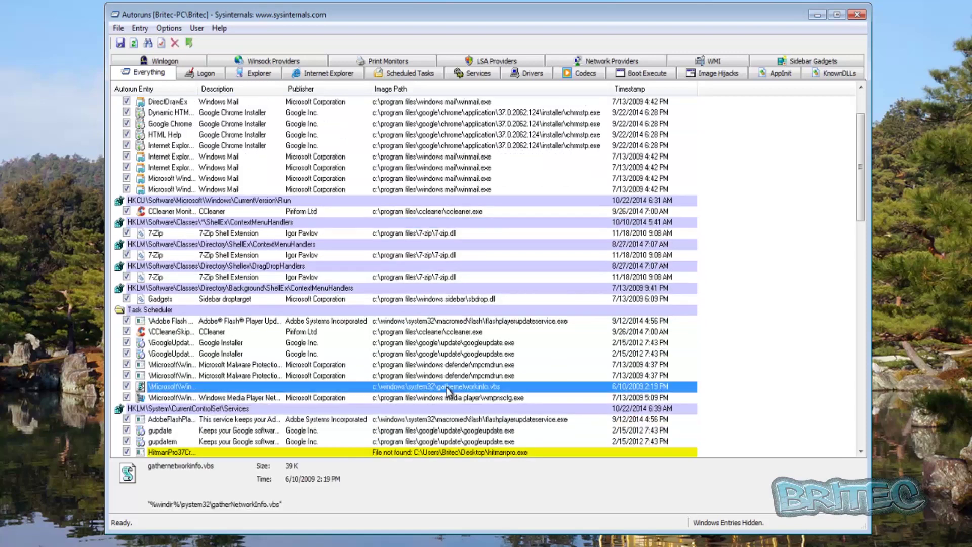
{"action": "right_click", "coordinate": [448, 387]}
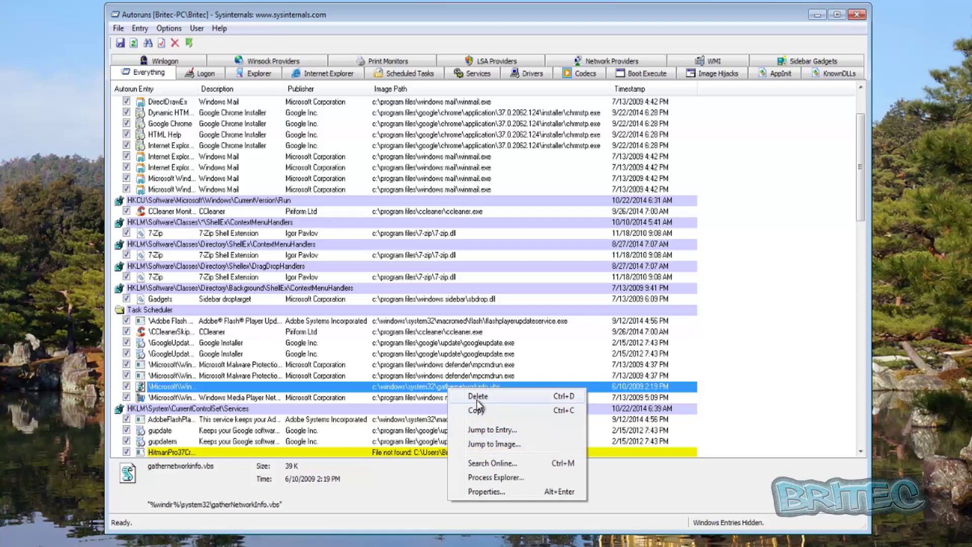
{"action": "left_click", "coordinate": [480, 400]}
{"action": "left_click", "coordinate": [495, 317]}
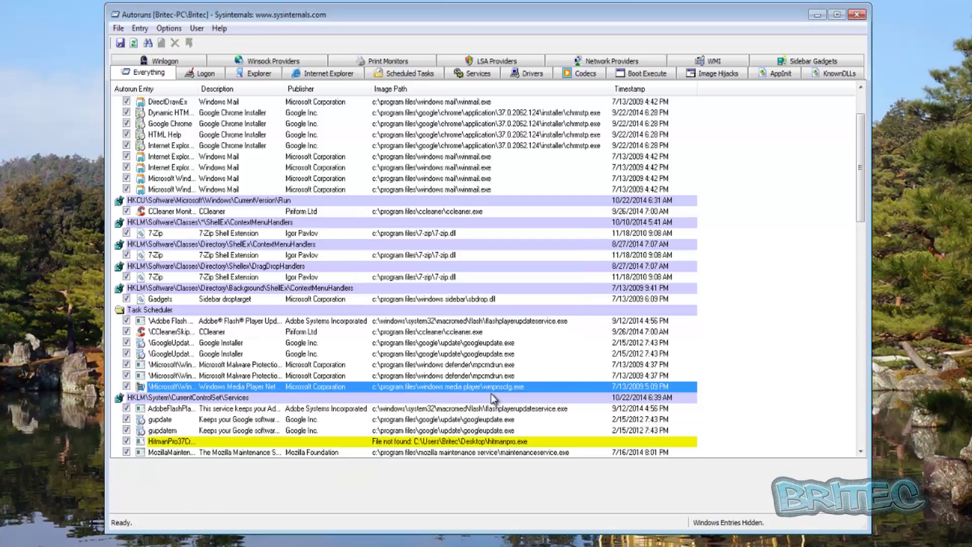
- Delete the leftover HitmanPro37CrusaderBoot service entry that points to hitmanpro.exe on the desktop
{"action": "scroll", "coordinate": [321, 428], "scroll_direction": "down", "scroll_amount": 2}
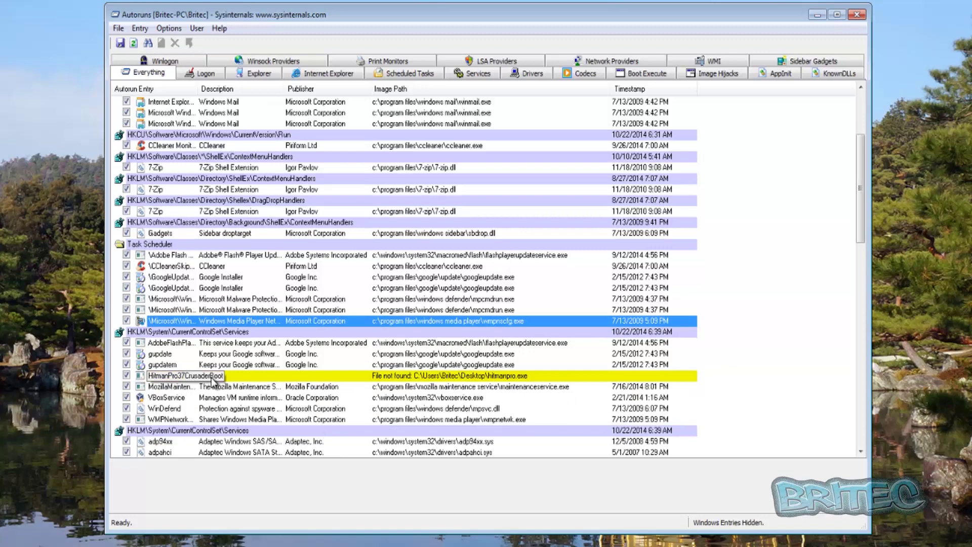
{"action": "left_click", "coordinate": [213, 381]}
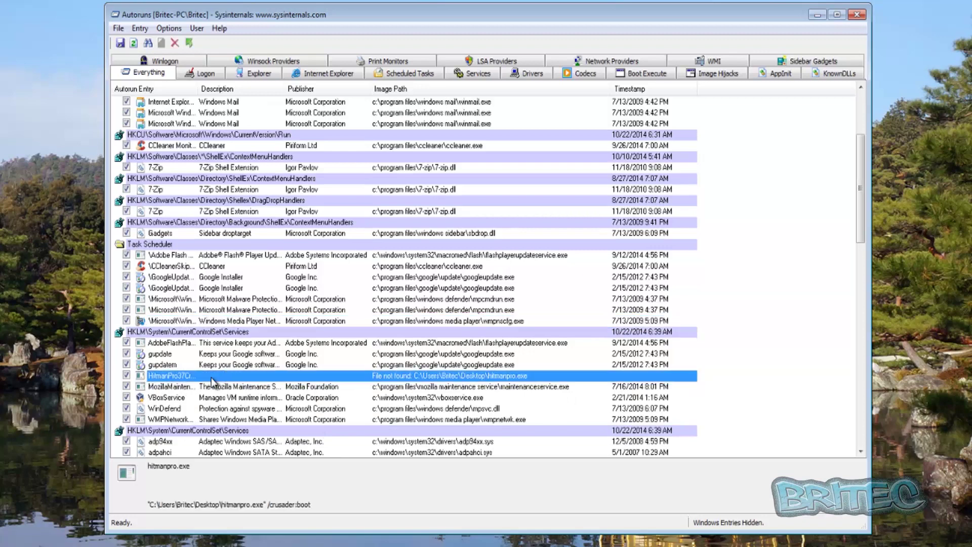
{"action": "right_click", "coordinate": [213, 381]}
{"action": "left_click", "coordinate": [225, 394]}
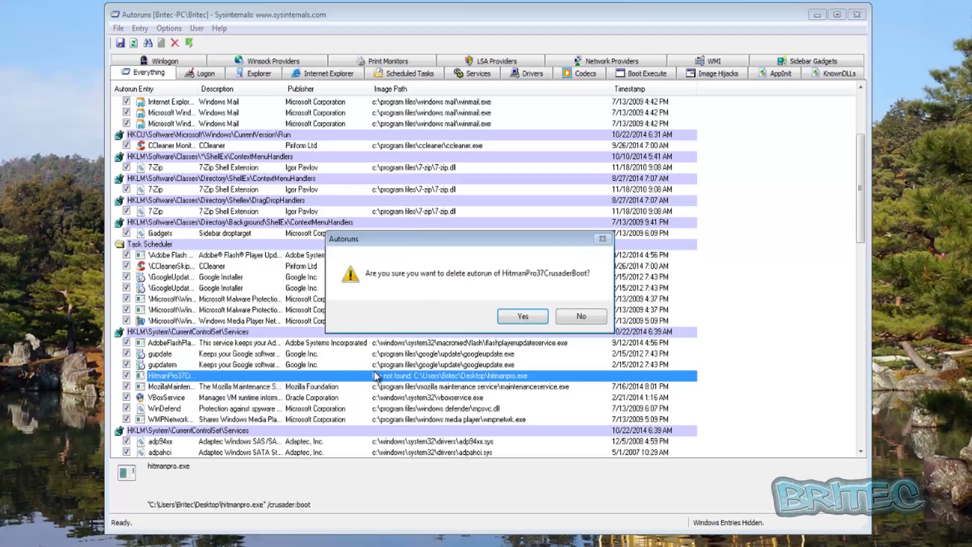
{"action": "left_click", "coordinate": [523, 316]}
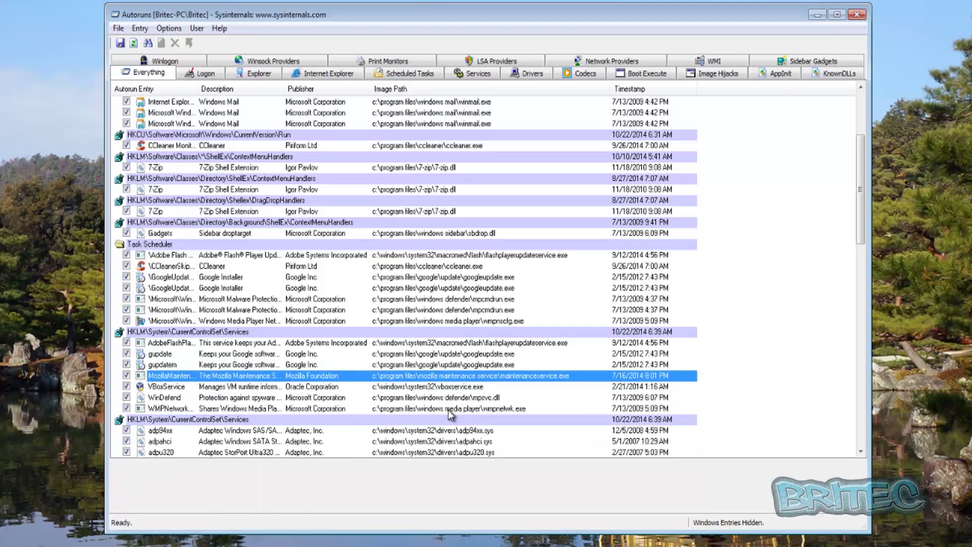
- Delete the amwrtdrv driver entry that points to the missing C:\Windows\System32\amwrtdrv.sys file
{"action": "left_click", "coordinate": [327, 410]}
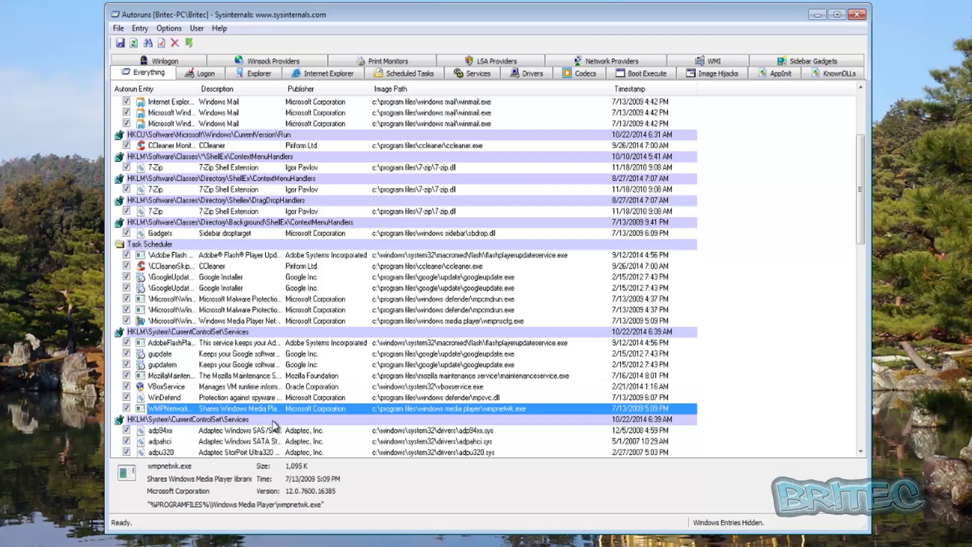
{"action": "scroll", "coordinate": [256, 425], "scroll_direction": "down", "scroll_amount": 2}
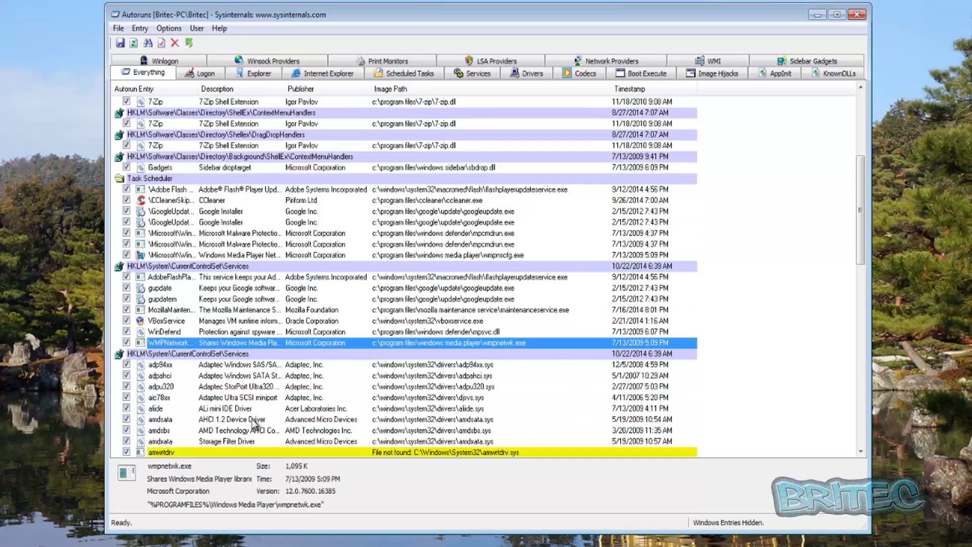
{"action": "scroll", "coordinate": [249, 424], "scroll_direction": "down", "scroll_amount": 3}
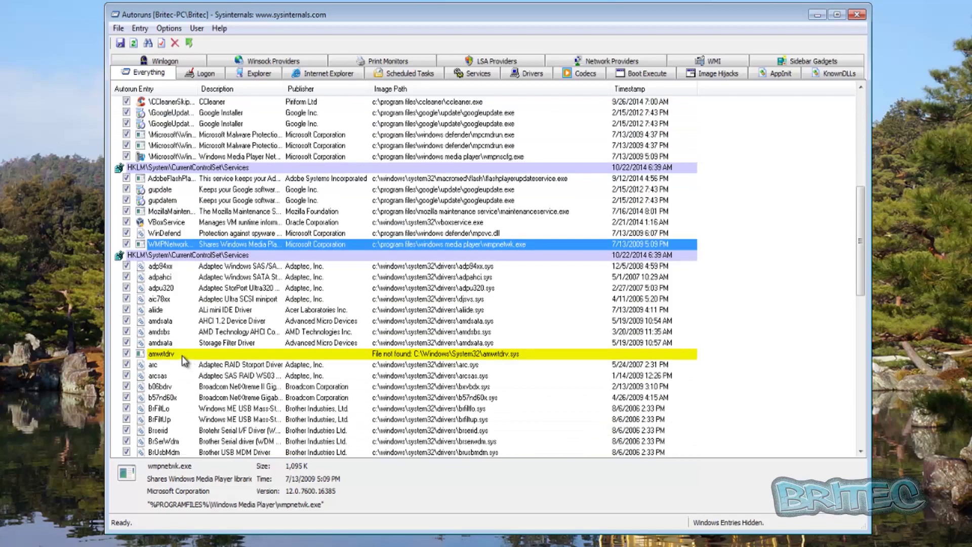
{"action": "left_click", "coordinate": [323, 357]}
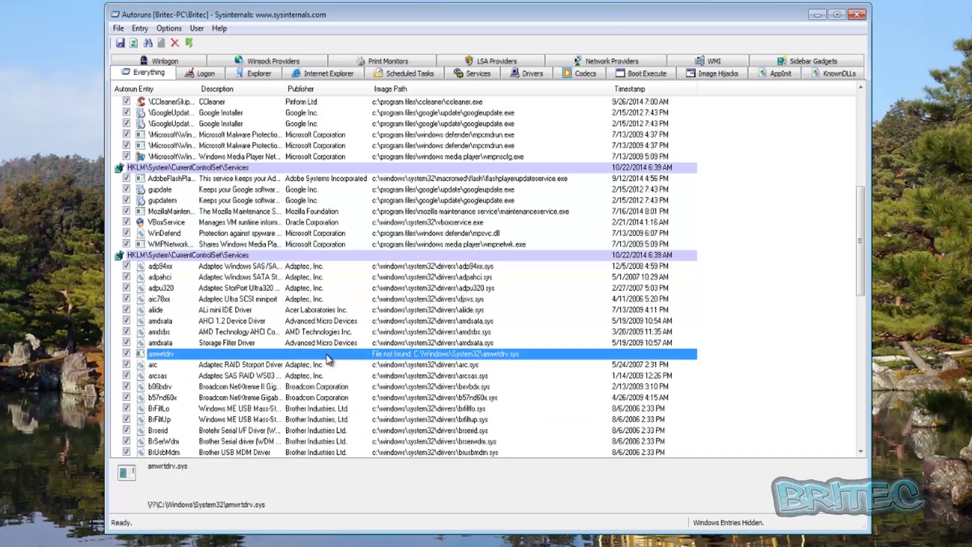
{"action": "right_click", "coordinate": [328, 358]}
{"action": "left_click", "coordinate": [360, 362]}
{"action": "left_click", "coordinate": [497, 324]}
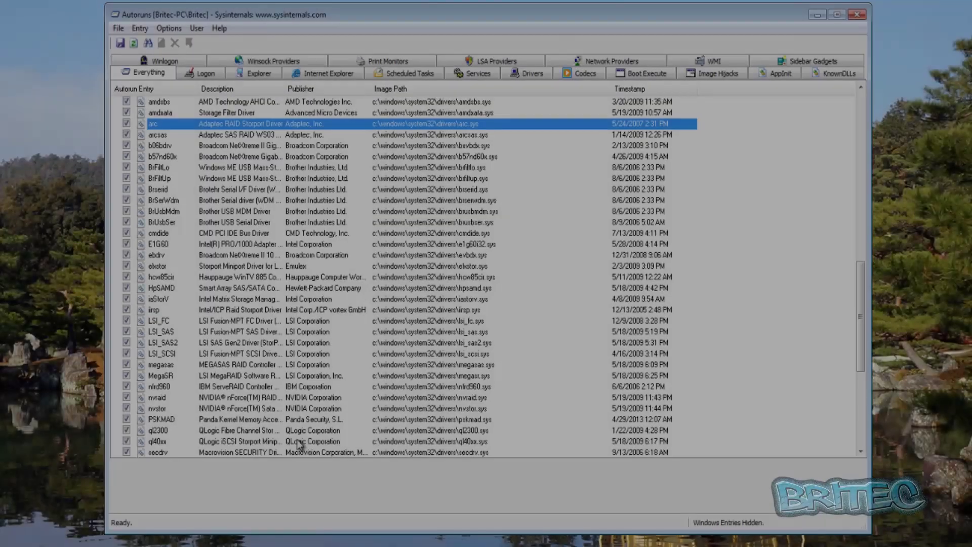
- Review the remaining autorun entries from the drivers back up to the beginning of the list and close Autoruns
{"action": "scroll", "coordinate": [296, 444], "scroll_direction": "up", "scroll_amount": 8}
{"action": "scroll", "coordinate": [296, 444], "scroll_direction": "up", "scroll_amount": 4}
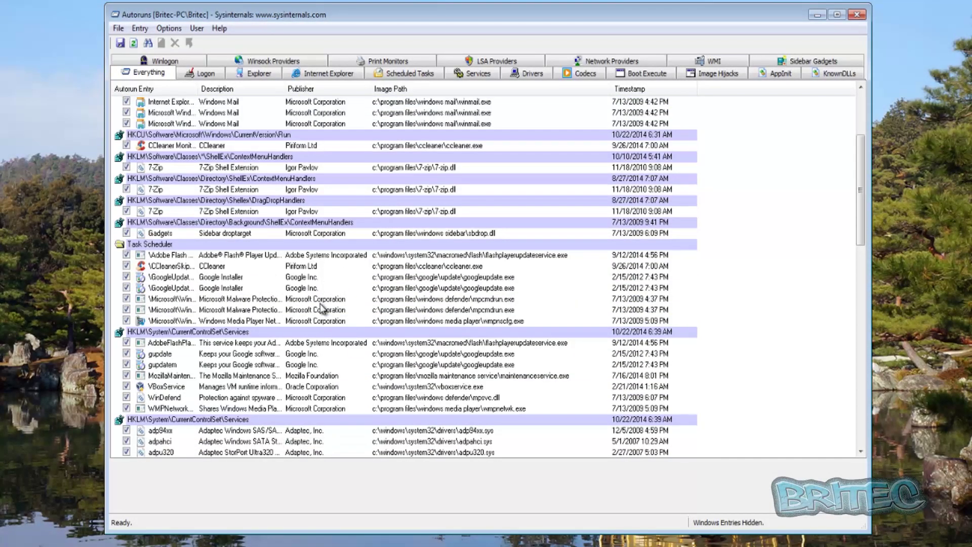
{"action": "scroll", "coordinate": [322, 308], "scroll_direction": "up", "scroll_amount": 3}
{"action": "scroll", "coordinate": [283, 306], "scroll_direction": "up", "scroll_amount": 1}
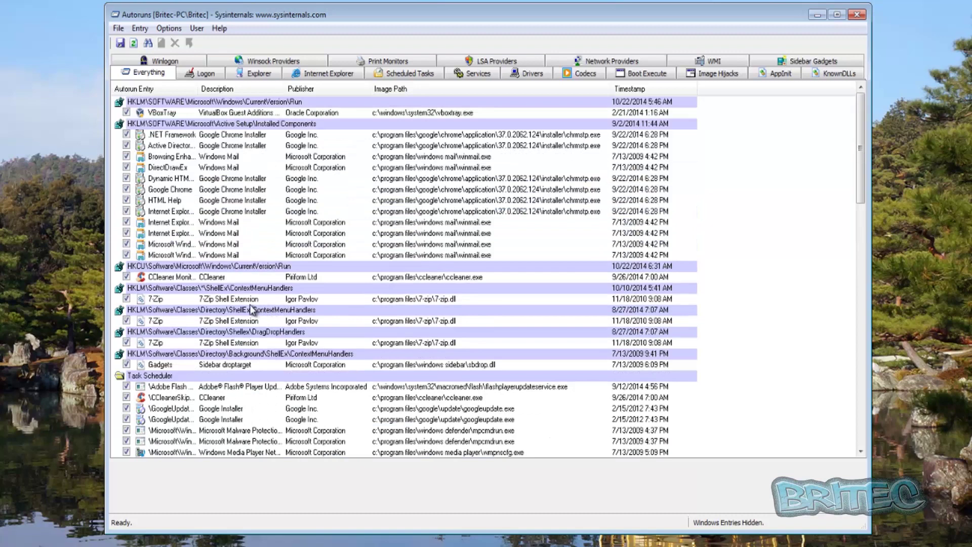
{"action": "left_click", "coordinate": [183, 158]}
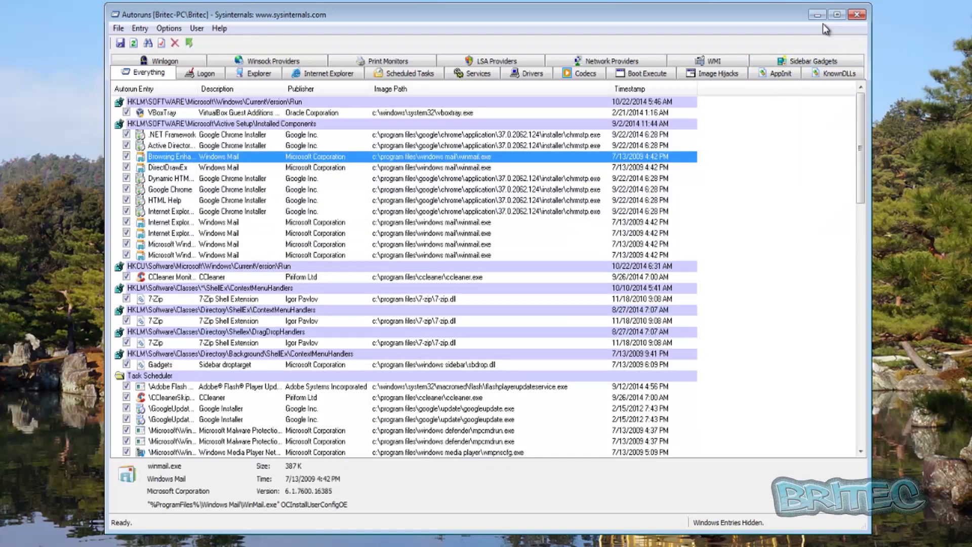
{"action": "left_click", "coordinate": [857, 15]}
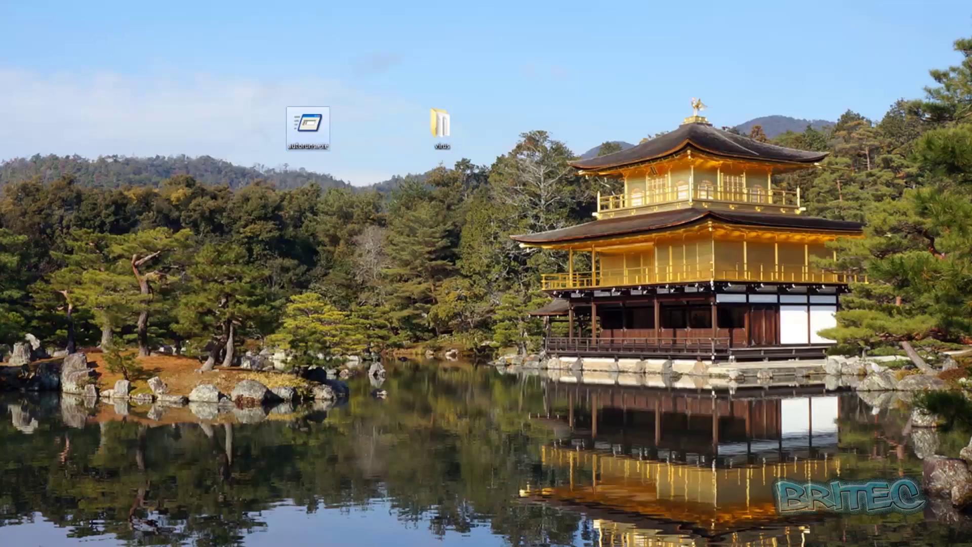
- Run AdwCleaner from the desktop, agree to its terms of use and scan the computer
{"action": "double_click", "coordinate": [399, 193]}
{"action": "left_click", "coordinate": [518, 300]}
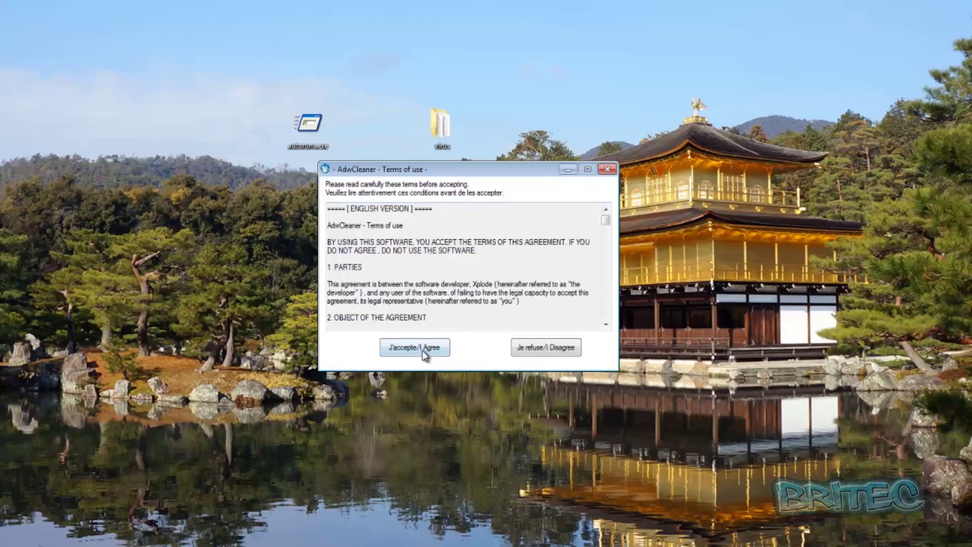
{"action": "left_click", "coordinate": [423, 348]}
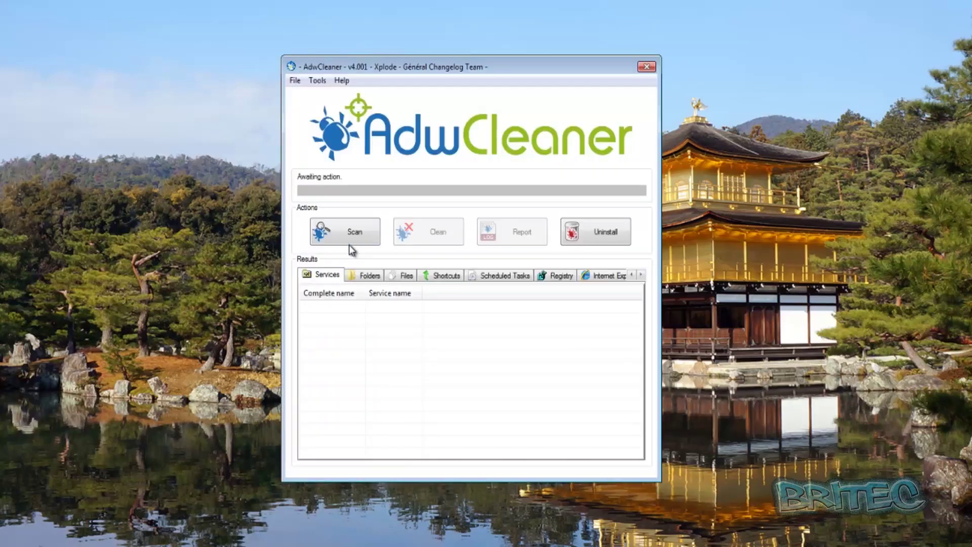
{"action": "left_click", "coordinate": [350, 243]}
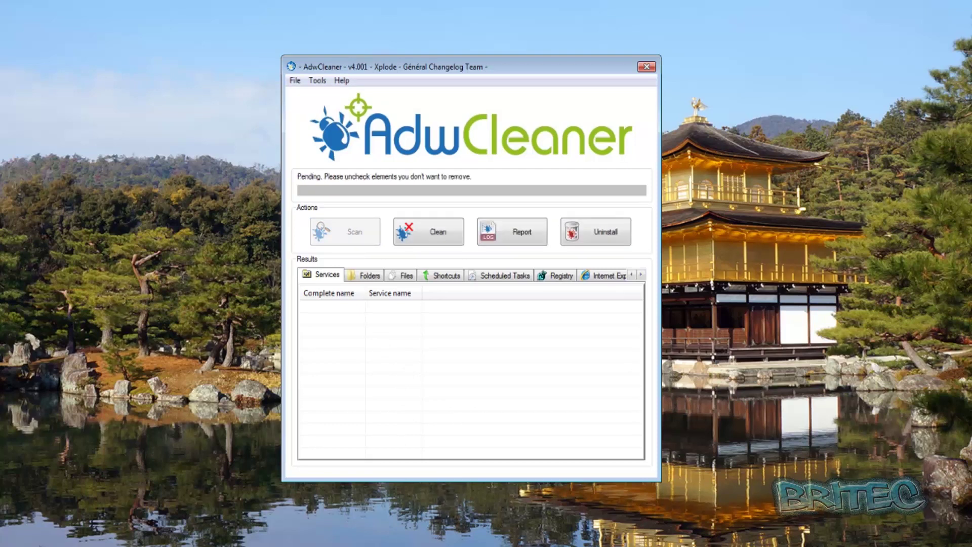
- Clean the AdwCleaner detections, accept the prompts and restart the computer to complete the removal
{"action": "left_click", "coordinate": [436, 238]}
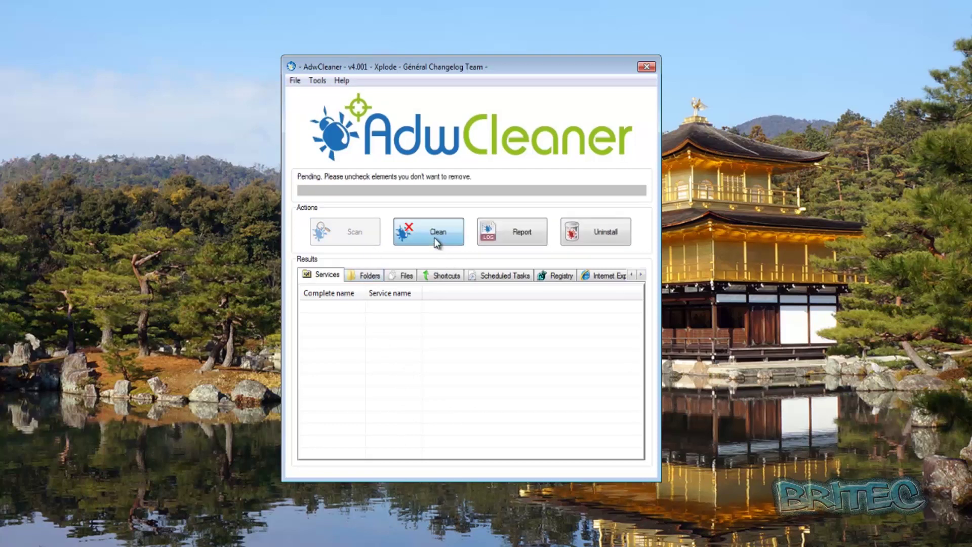
{"action": "left_click", "coordinate": [527, 319]}
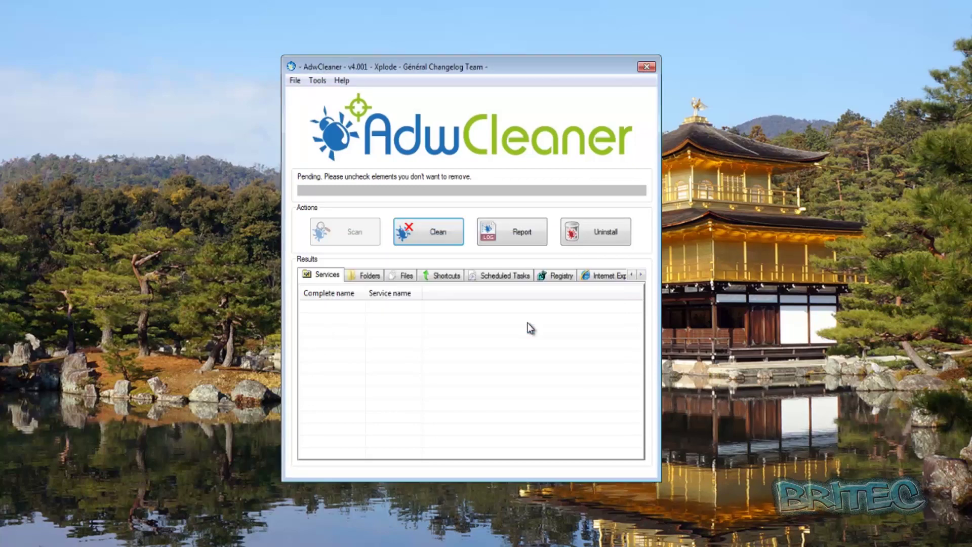
{"action": "left_click", "coordinate": [581, 390]}
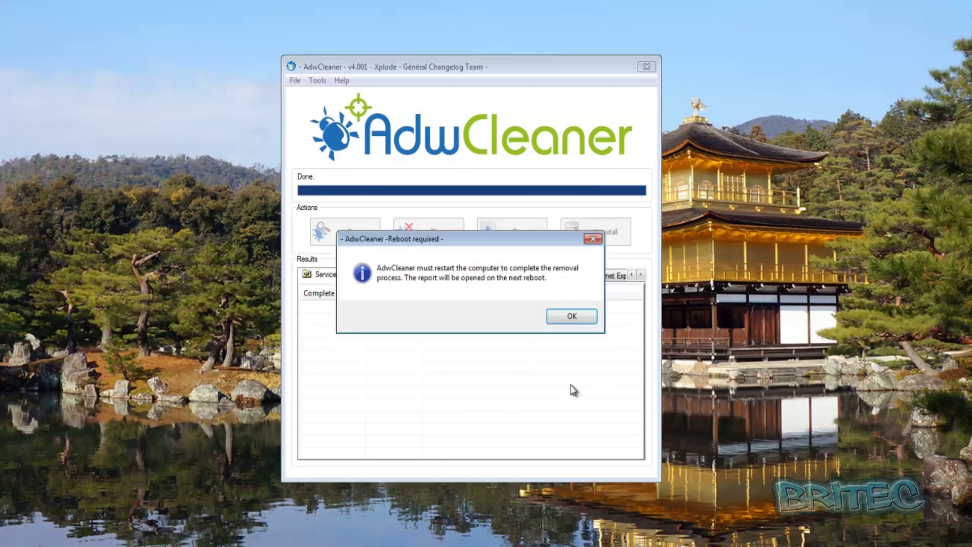
{"action": "left_click", "coordinate": [572, 317]}
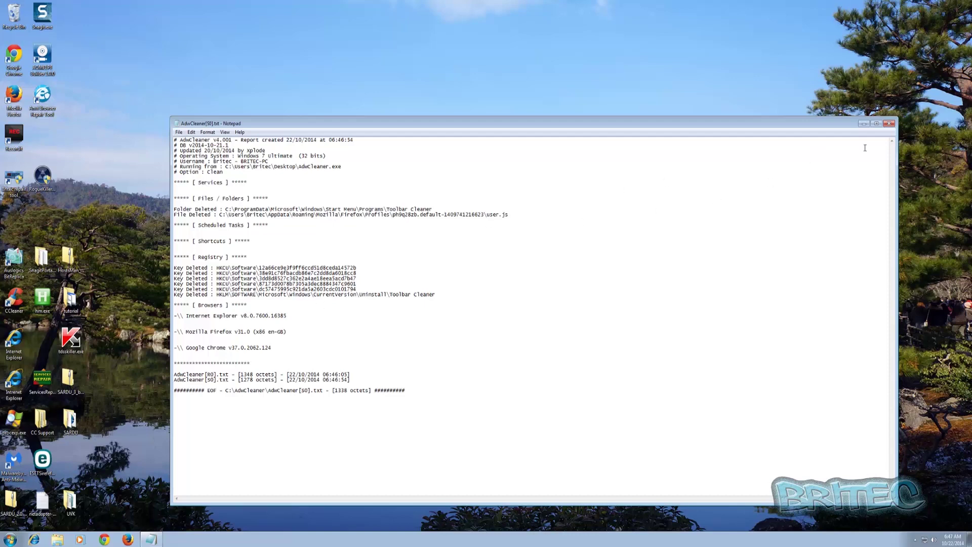
- Close the AdwCleaner report and scan the computer with RogueKiller from the desktop
{"action": "left_click", "coordinate": [889, 124]}
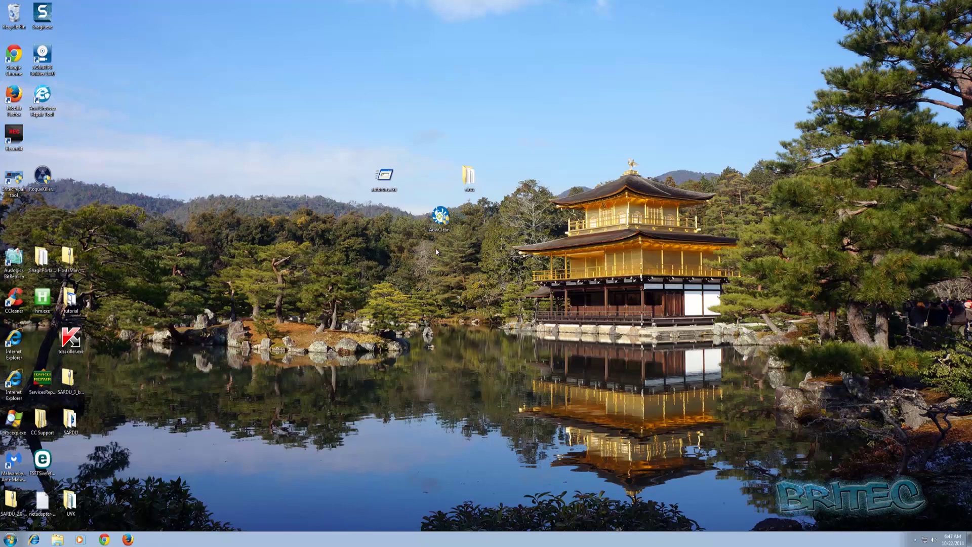
{"action": "left_click_drag", "start_coordinate": [42, 179], "coordinate": [439, 142]}
{"action": "double_click", "coordinate": [438, 136]}
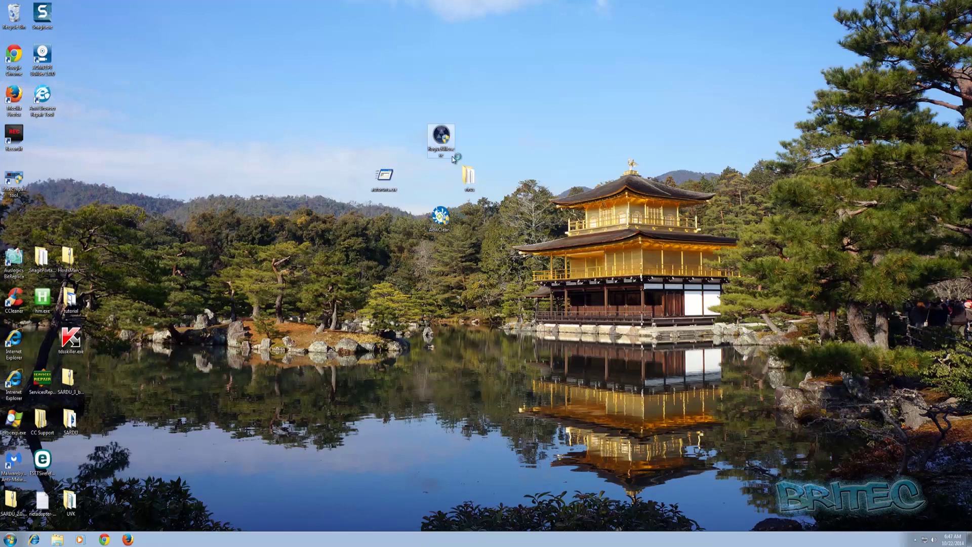
{"action": "left_click", "coordinate": [519, 285]}
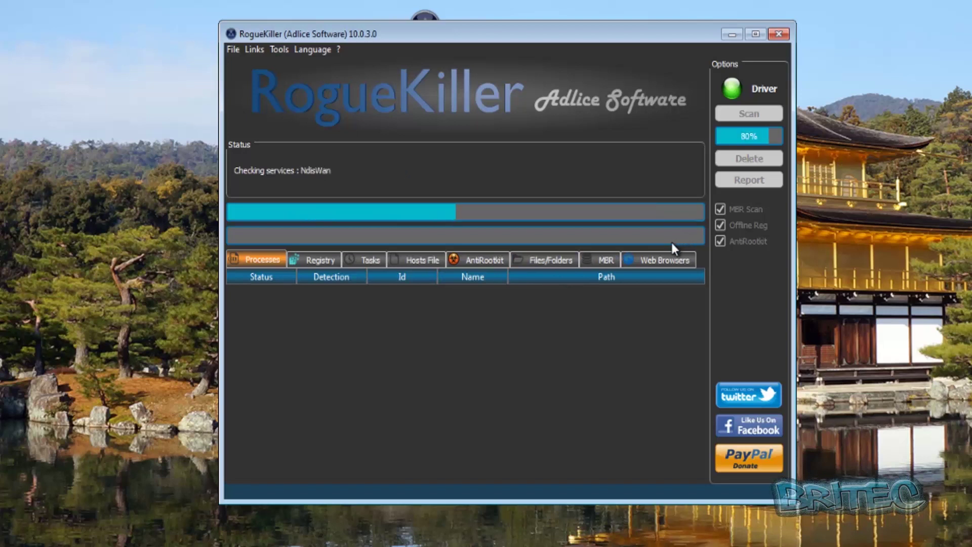
{"action": "left_click", "coordinate": [756, 112]}
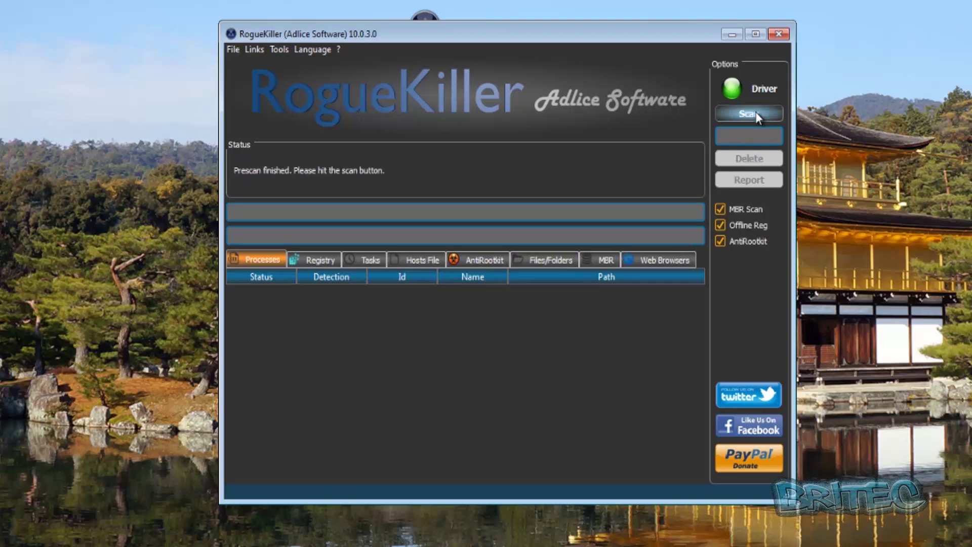
- Review the RogueKiller scan results for the registry, tasks, hosts file, rootkits, files and folders, MBR and web browsers
{"action": "left_click", "coordinate": [320, 261]}
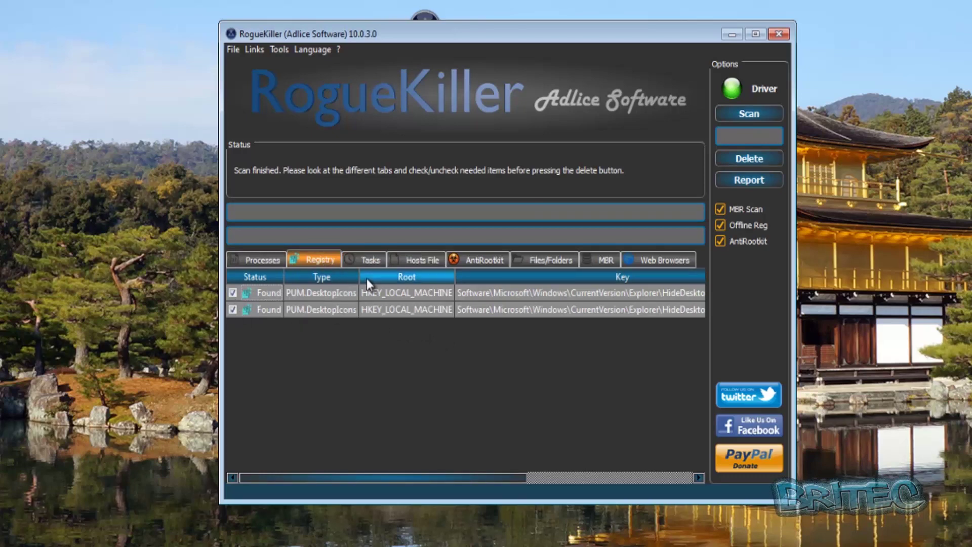
{"action": "left_click", "coordinate": [370, 258]}
{"action": "left_click", "coordinate": [405, 261]}
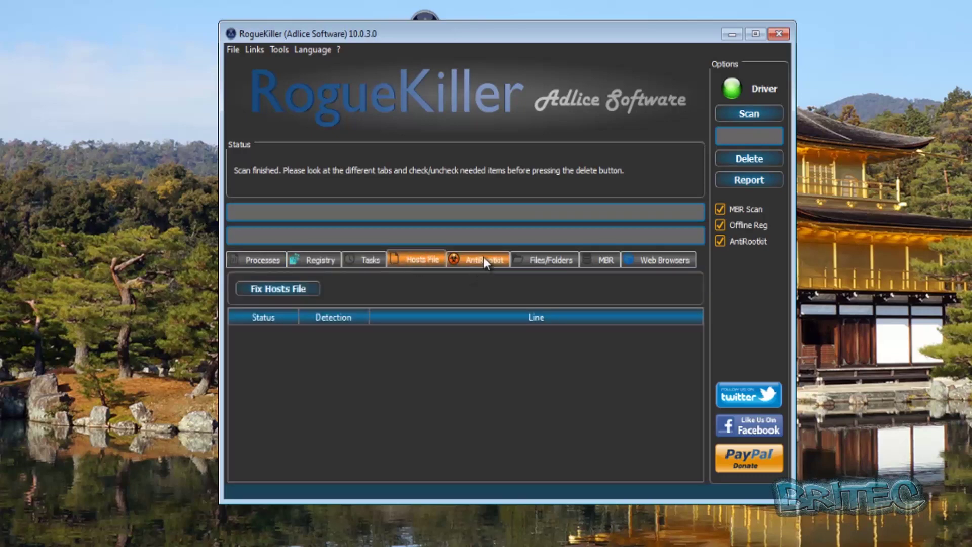
{"action": "left_click", "coordinate": [484, 261]}
{"action": "scroll", "coordinate": [597, 352], "scroll_direction": "down", "scroll_amount": 6}
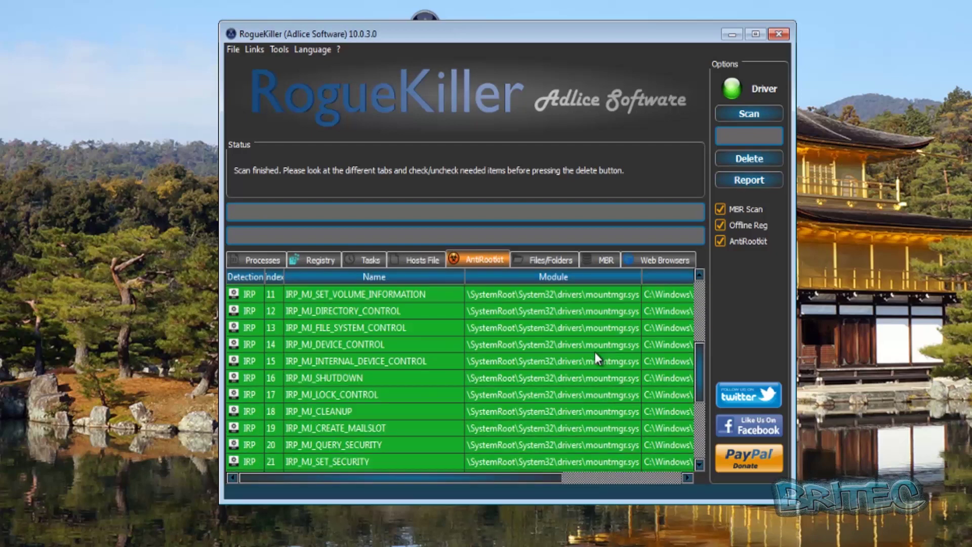
{"action": "scroll", "coordinate": [592, 360], "scroll_direction": "up", "scroll_amount": 4}
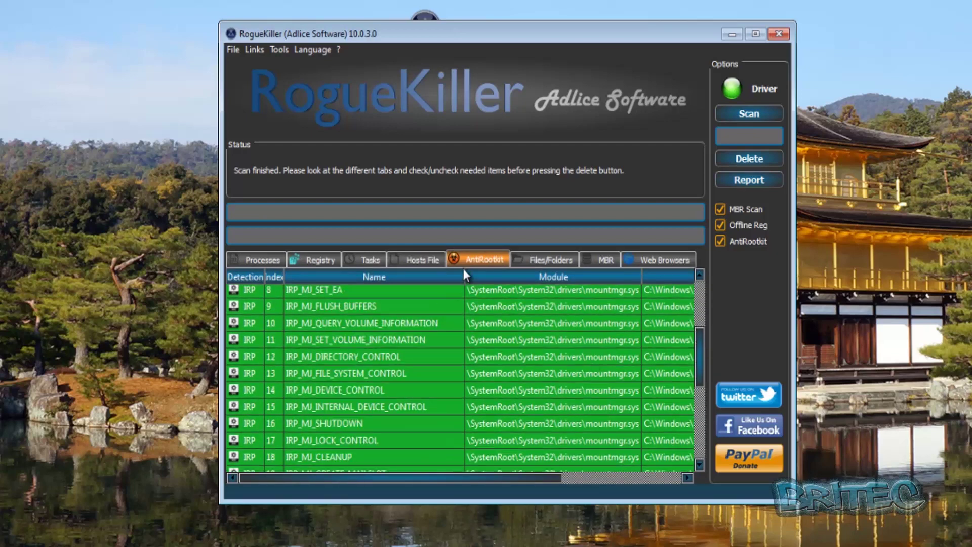
{"action": "left_click", "coordinate": [542, 261]}
{"action": "left_click", "coordinate": [601, 261]}
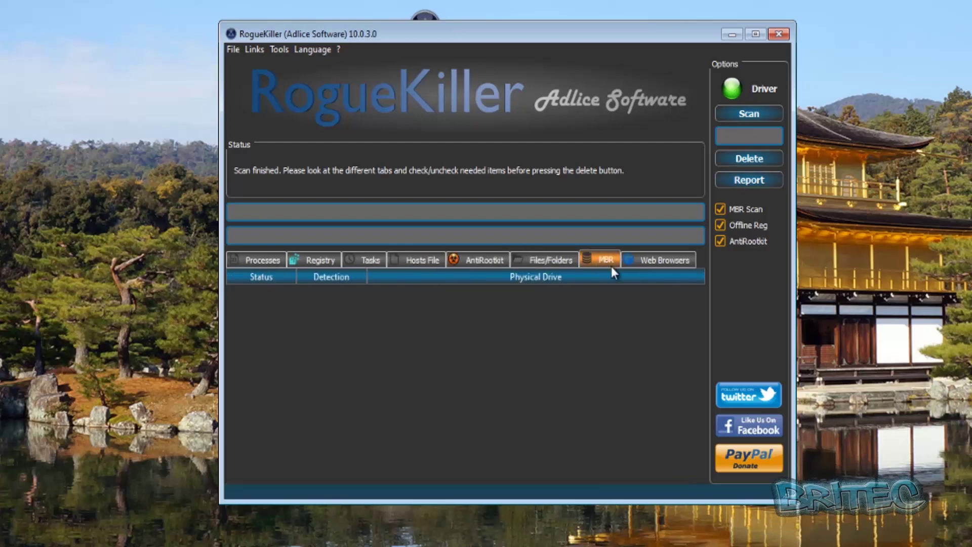
{"action": "left_click", "coordinate": [657, 260]}
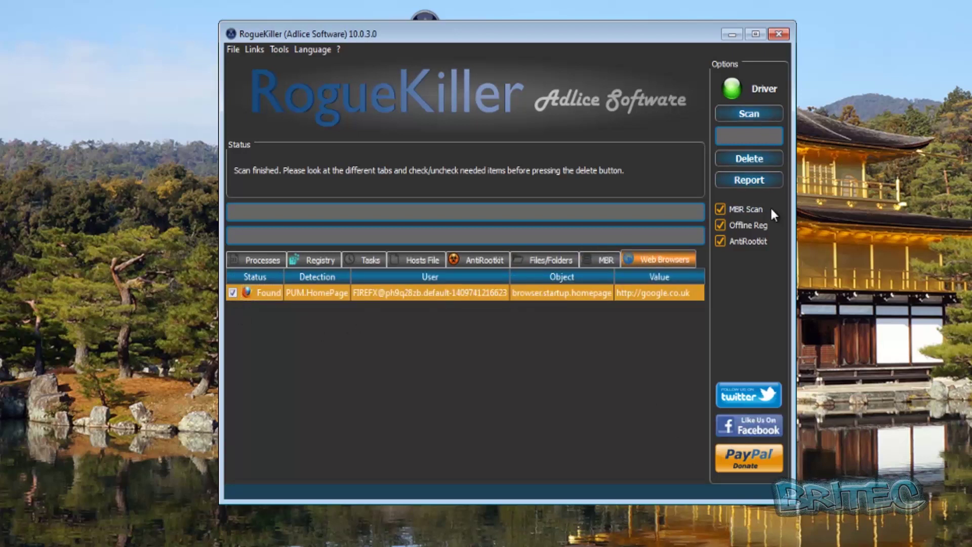
- Delete the checked RogueKiller detections and look at the available Repair Services (ZAccess broken) tool
{"action": "left_click", "coordinate": [753, 156]}
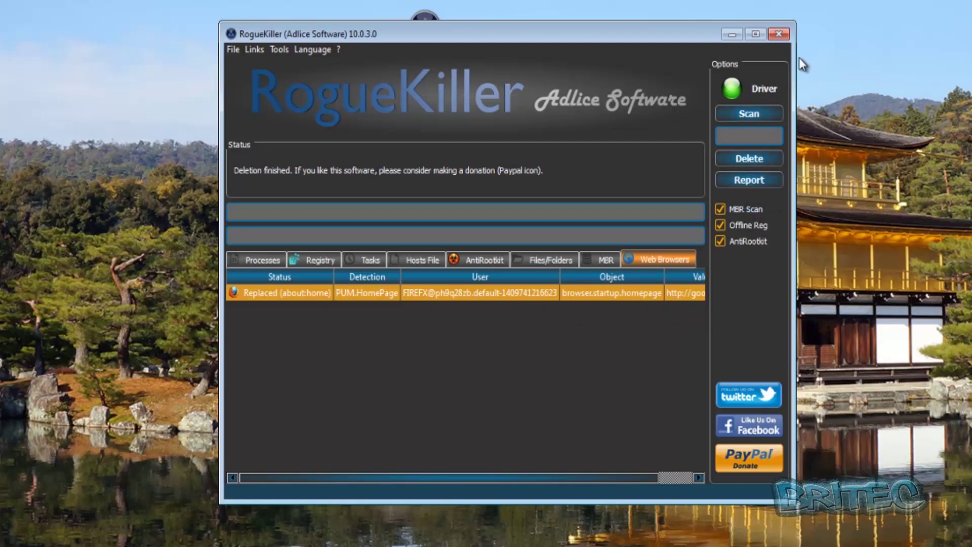
{"action": "left_click", "coordinate": [279, 50]}
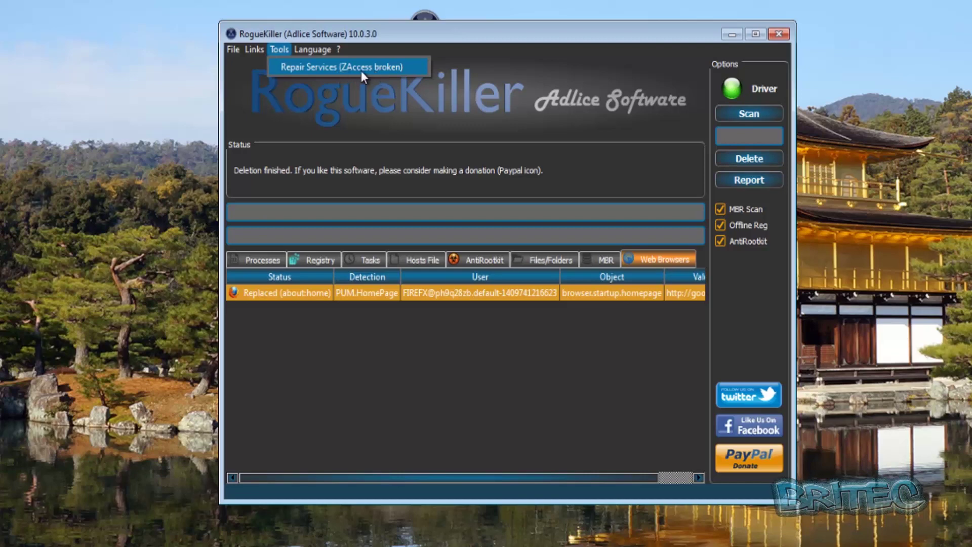
{"action": "mouse_move", "coordinate": [257, 49]}
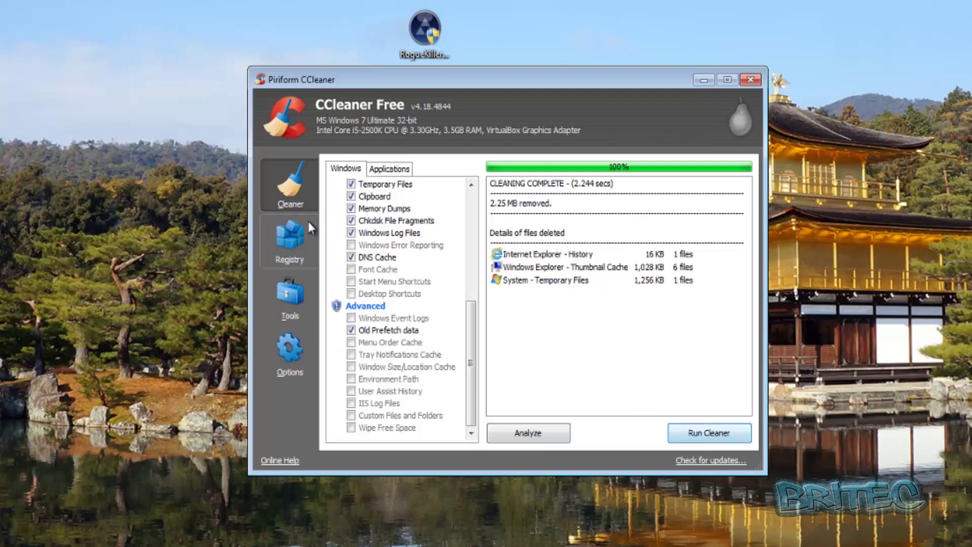
- Scan the registry for issues with CCleaner and back up the registry changes as cc_20141022_065224.reg in Documents
{"action": "left_click", "coordinate": [303, 256]}
{"action": "left_click", "coordinate": [539, 432]}
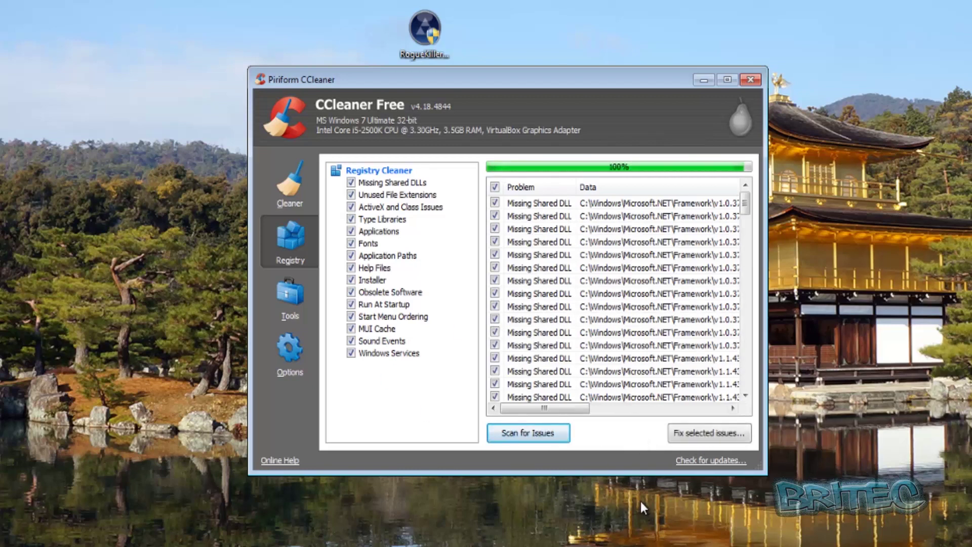
{"action": "left_click", "coordinate": [702, 434]}
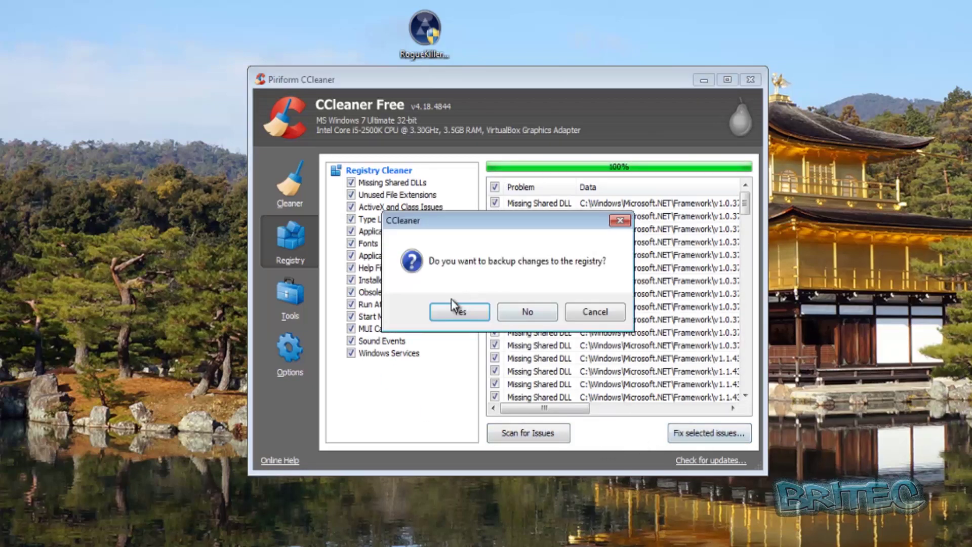
{"action": "left_click", "coordinate": [449, 319]}
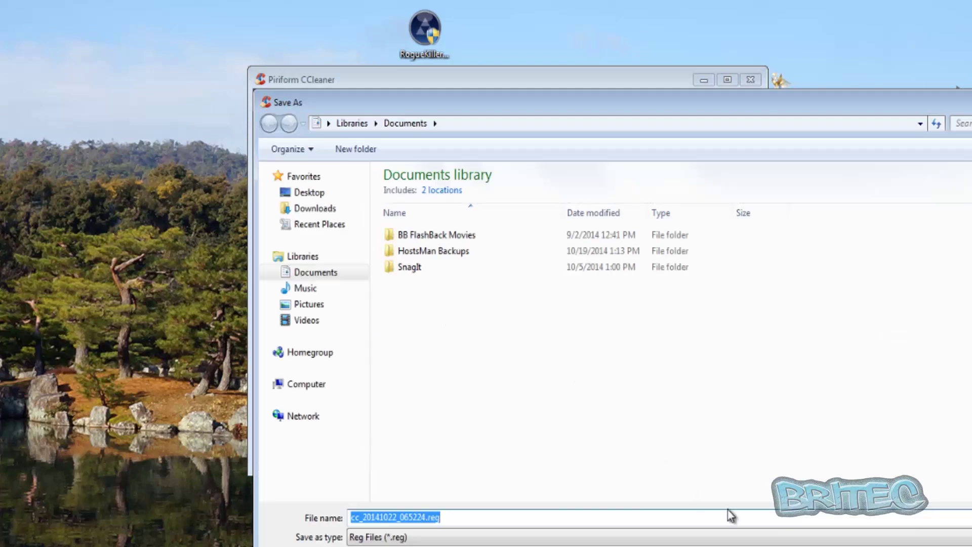
{"action": "key", "text": "Return"}
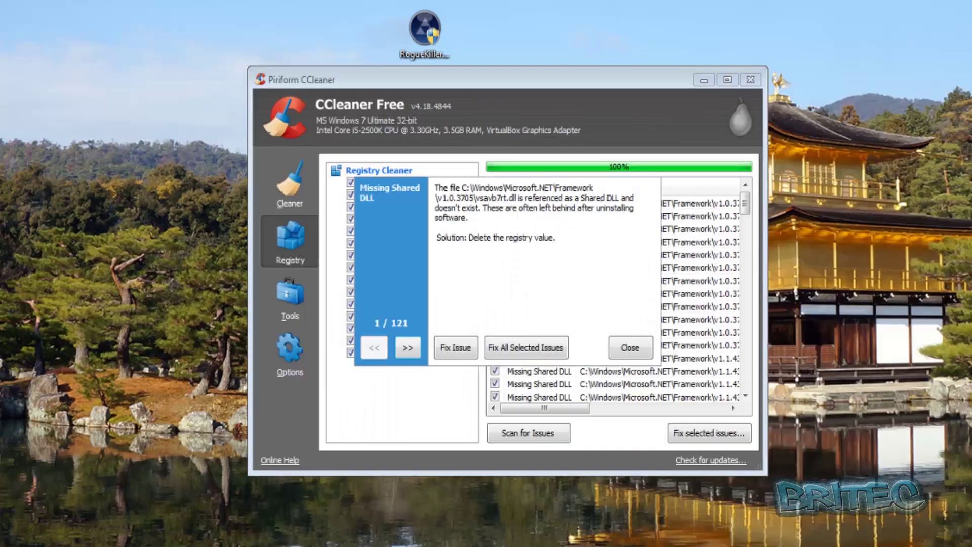
- Fix all selected registry issues and close CCleaner
{"action": "left_click", "coordinate": [520, 346]}
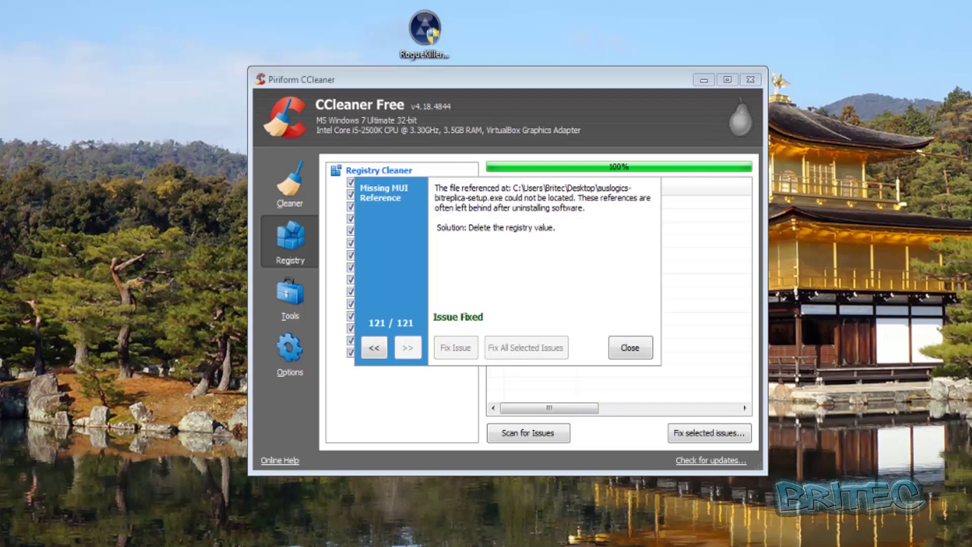
{"action": "left_click", "coordinate": [628, 345]}
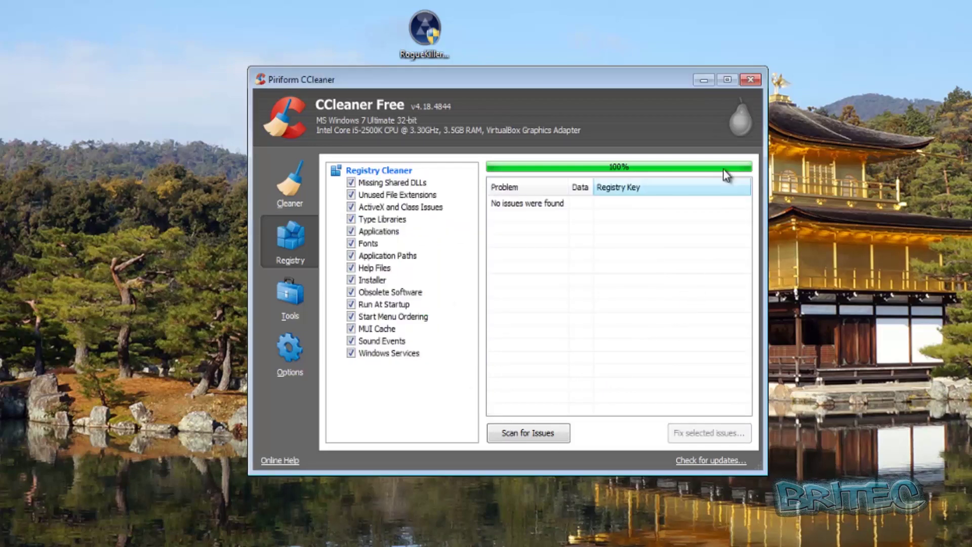
{"action": "left_click", "coordinate": [754, 79]}
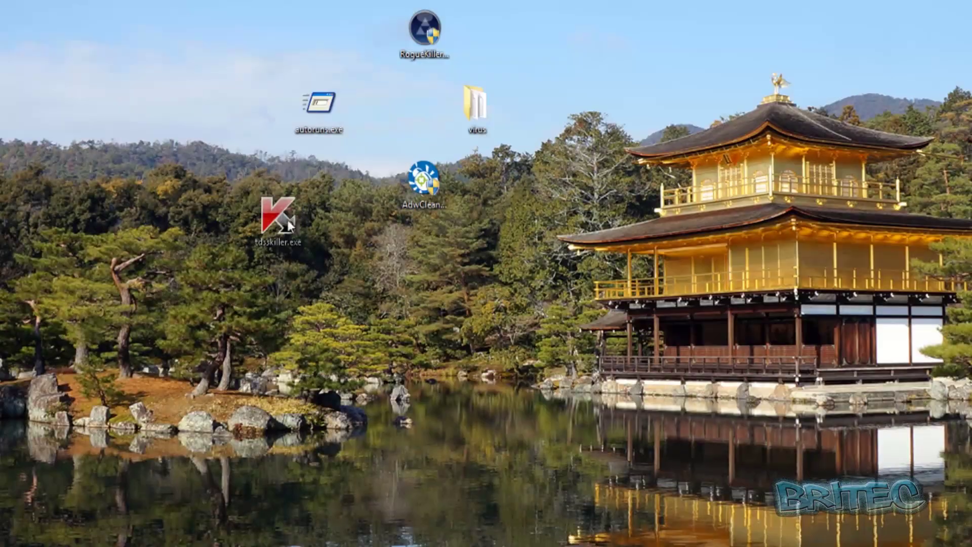
- Launch tdsskiller.exe from the desktop and accept its license agreements
{"action": "double_click", "coordinate": [267, 186]}
{"action": "left_click", "coordinate": [562, 308]}
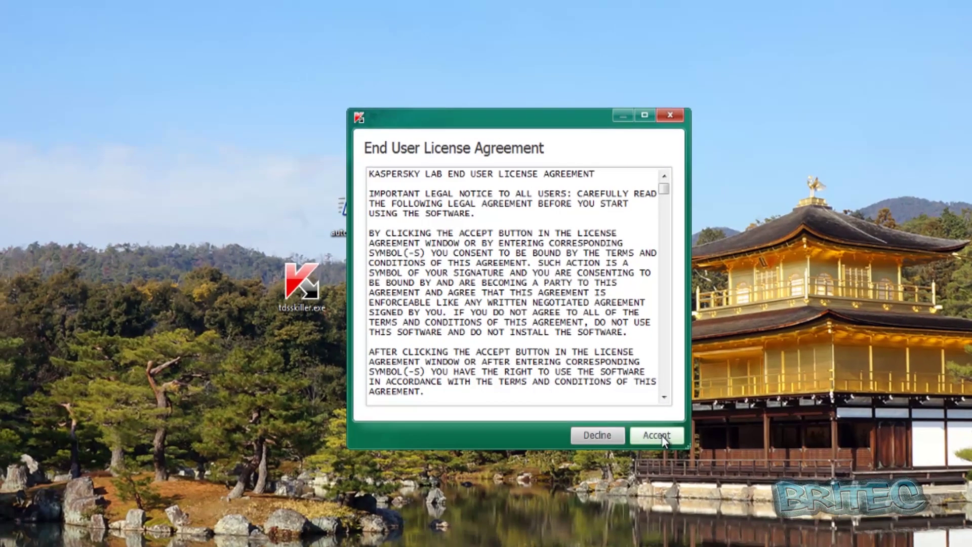
{"action": "left_click", "coordinate": [654, 429]}
{"action": "left_click", "coordinate": [654, 428]}
- Scan with TDSSKiller with file digital signature verification and TDLFS file system detection enabled, and close the utility
{"action": "left_click", "coordinate": [413, 332]}
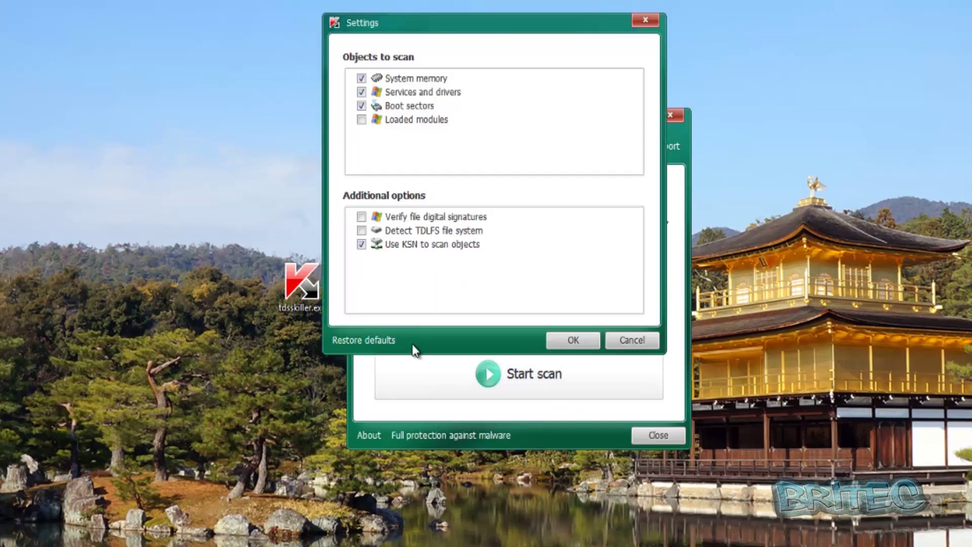
{"action": "left_click", "coordinate": [362, 217]}
{"action": "left_click", "coordinate": [361, 230]}
{"action": "left_click", "coordinate": [567, 340]}
{"action": "left_click", "coordinate": [576, 377]}
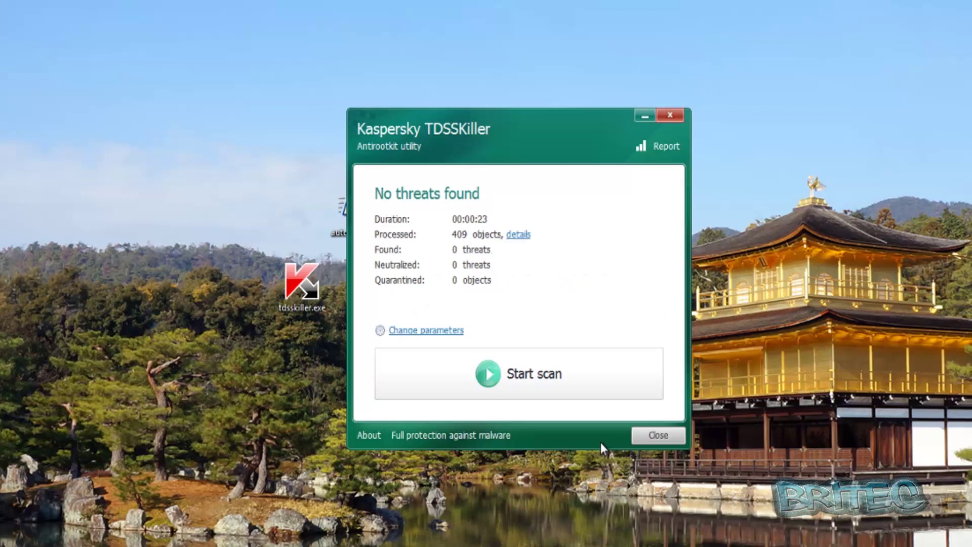
{"action": "left_click", "coordinate": [657, 436]}
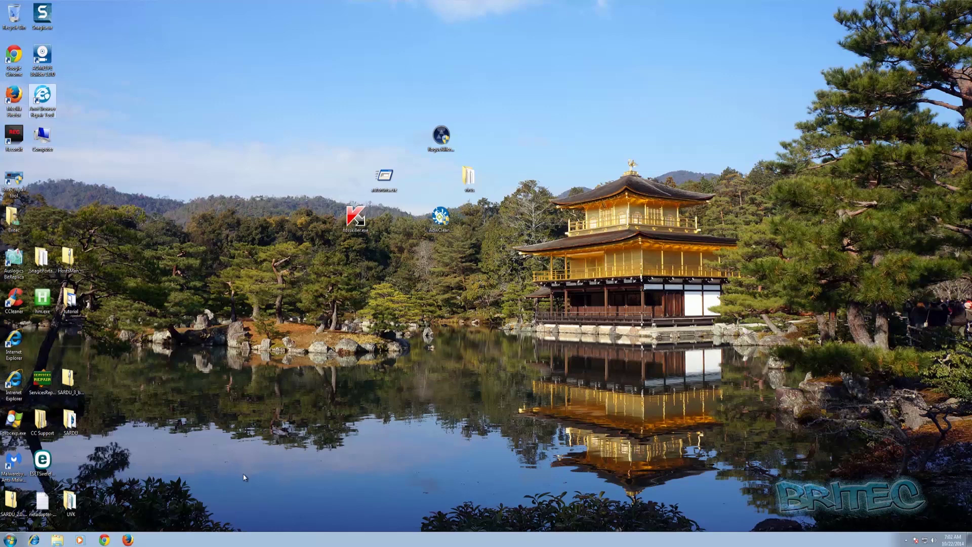
- Open Internet Explorer to check which home page loads and close it again
{"action": "left_click", "coordinate": [34, 539]}
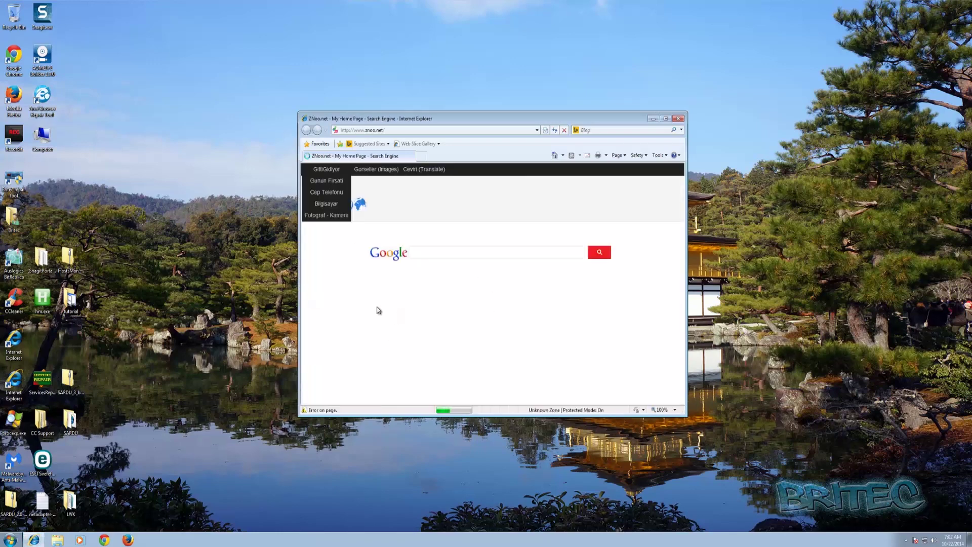
{"action": "left_click", "coordinate": [665, 119]}
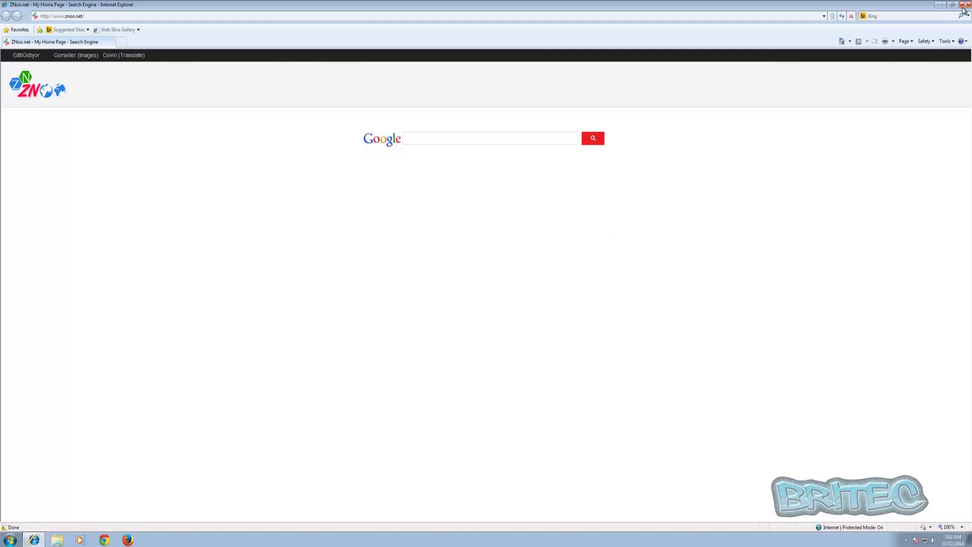
{"action": "left_click", "coordinate": [964, 6]}
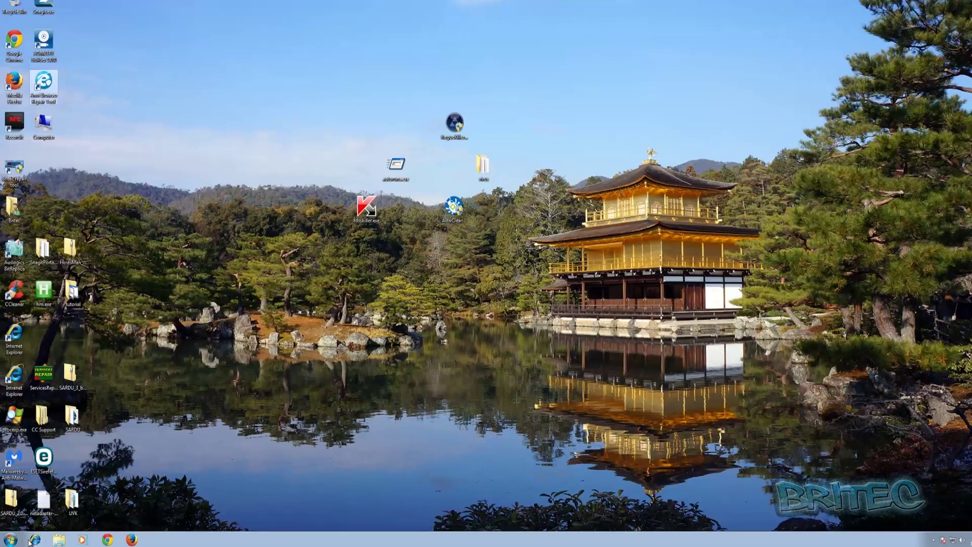
{"action": "right_click", "coordinate": [34, 540]}
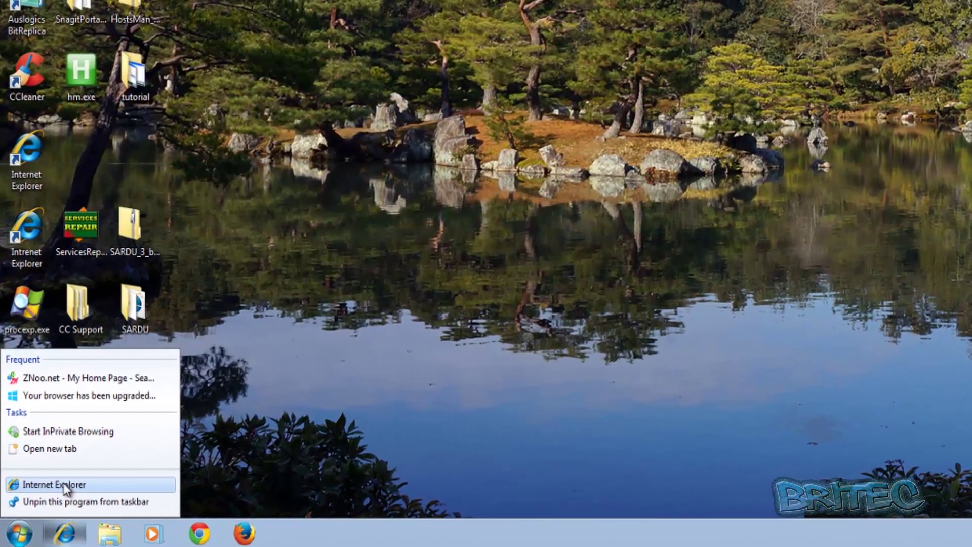
{"action": "right_click", "coordinate": [63, 485]}
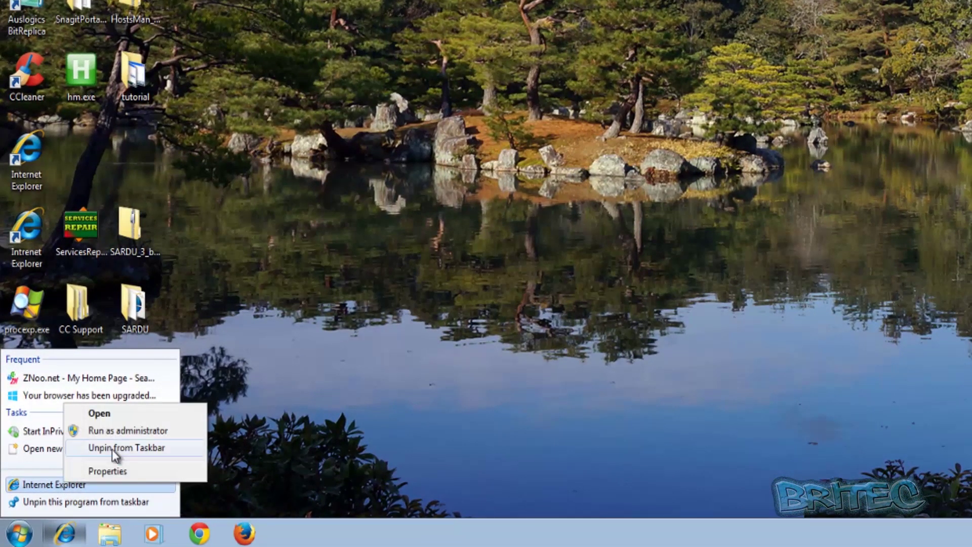
{"action": "left_click", "coordinate": [110, 472]}
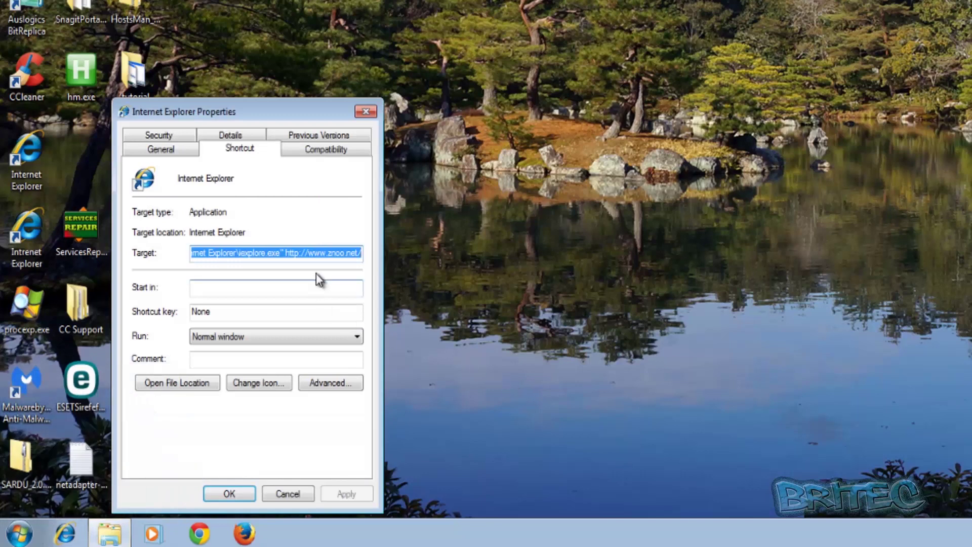
{"action": "left_click_drag", "start_coordinate": [284, 256], "coordinate": [556, 260]}
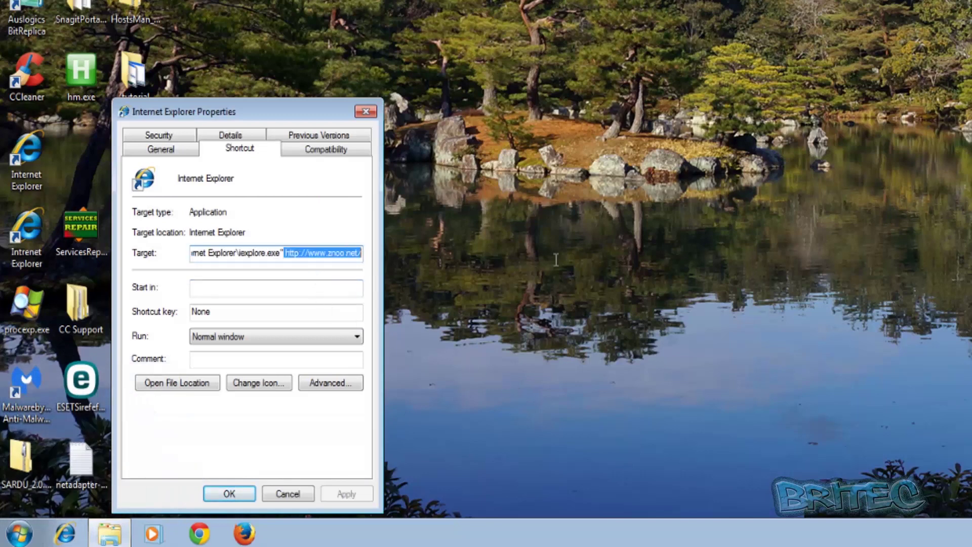
{"action": "key", "text": "Delete"}
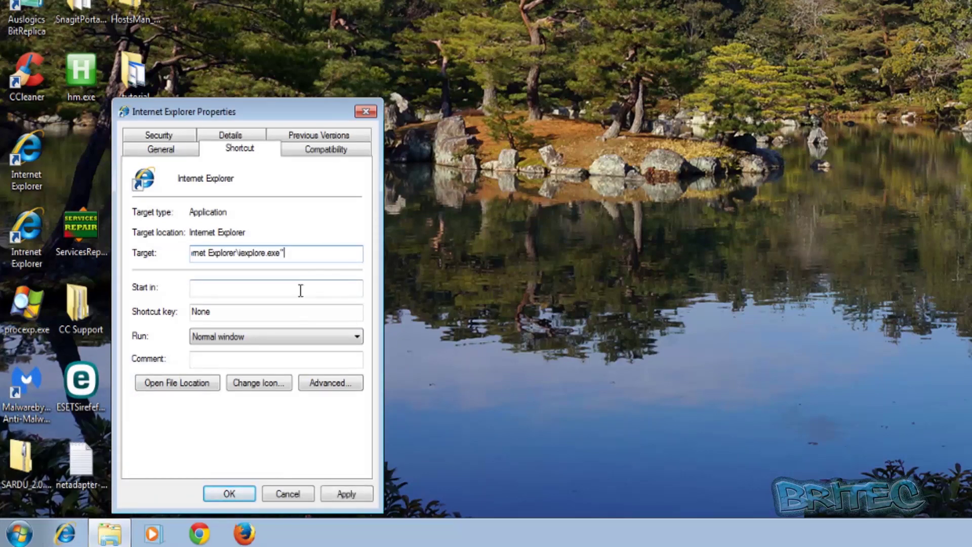
{"action": "left_click", "coordinate": [234, 492]}
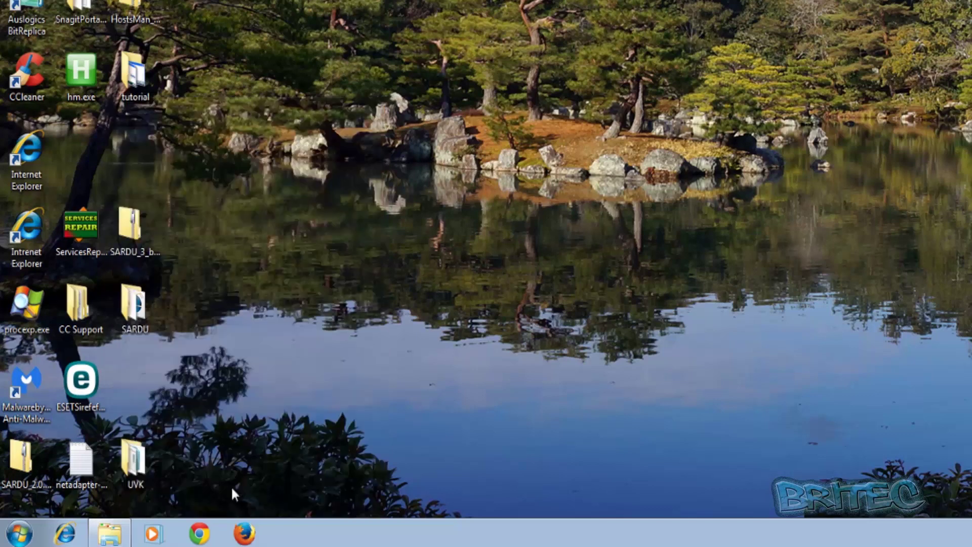
- Inspect the target of the pinned Google Chrome shortcut for an appended web address and close its properties without changes
{"action": "right_click", "coordinate": [199, 534]}
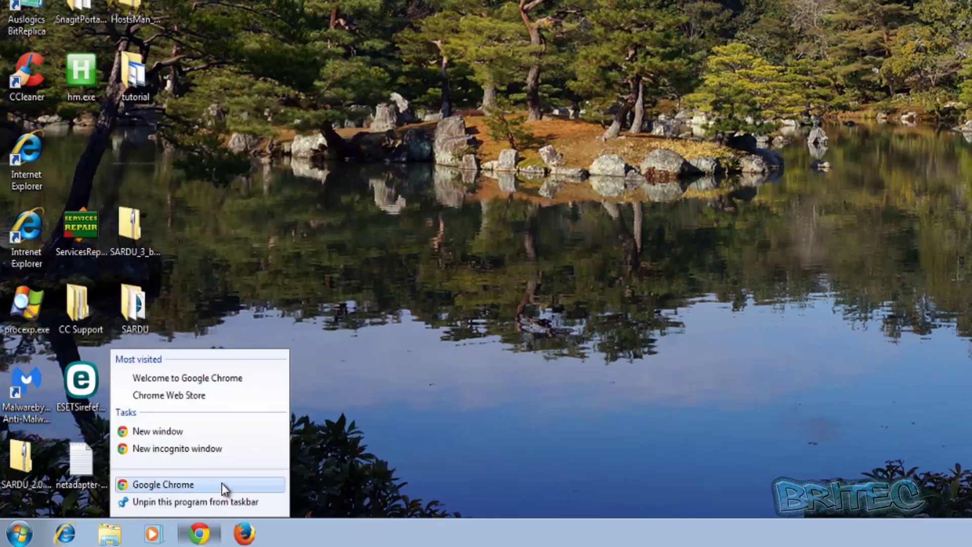
{"action": "right_click", "coordinate": [216, 483]}
{"action": "left_click", "coordinate": [255, 472]}
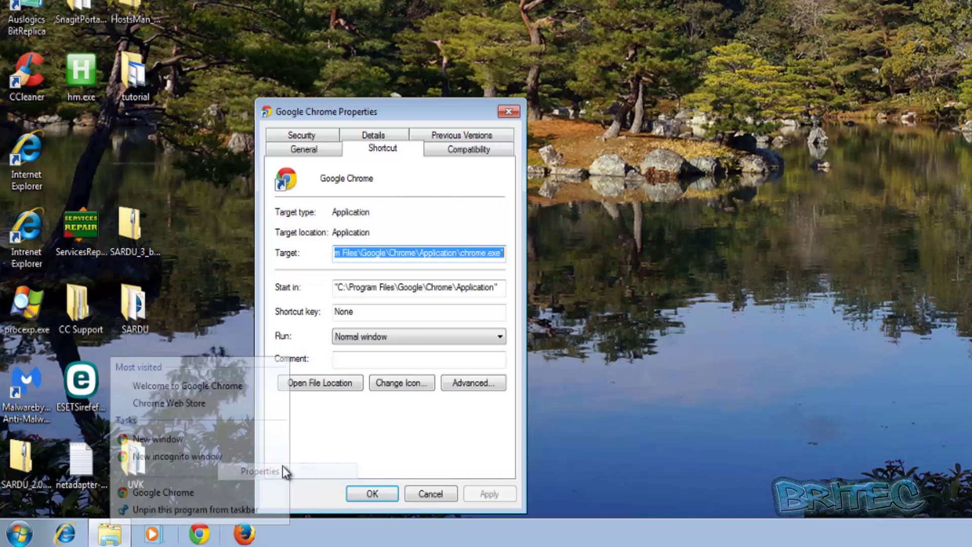
{"action": "left_click_drag", "start_coordinate": [441, 253], "coordinate": [566, 258]}
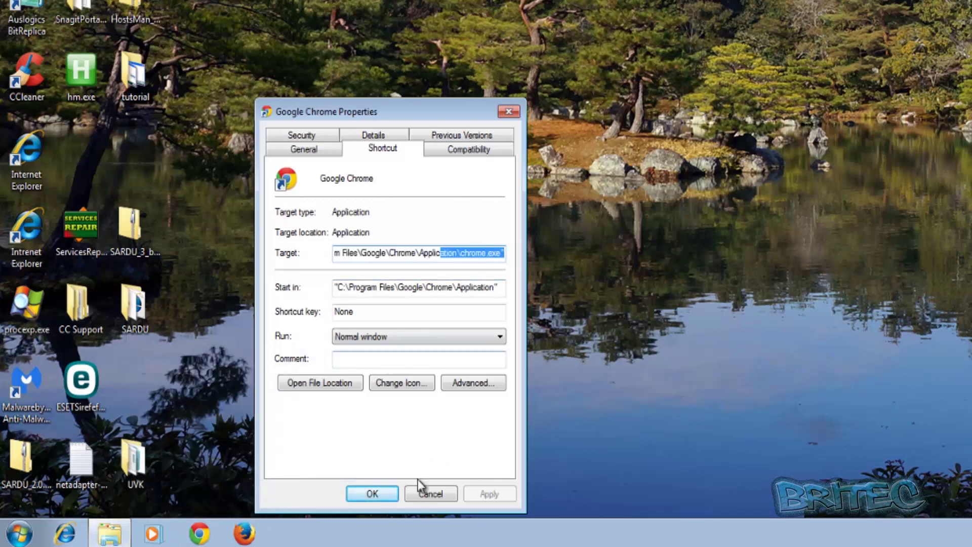
{"action": "left_click", "coordinate": [430, 494]}
{"action": "right_click", "coordinate": [244, 534]}
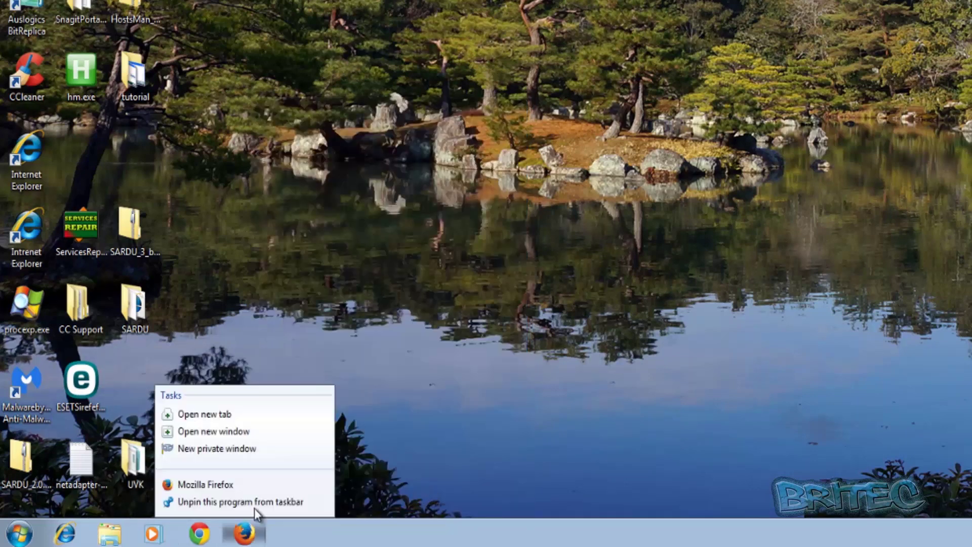
{"action": "right_click", "coordinate": [236, 484]}
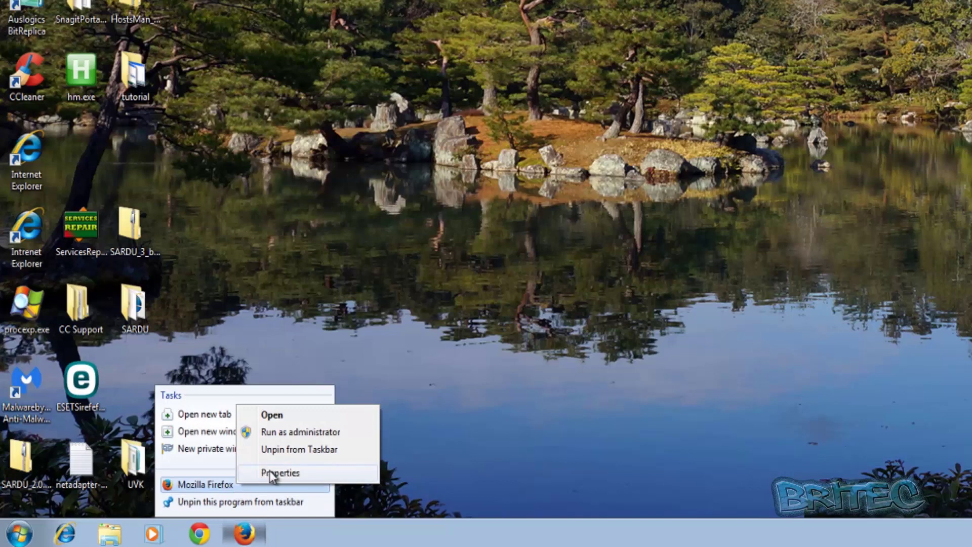
{"action": "left_click", "coordinate": [271, 472]}
{"action": "left_click", "coordinate": [442, 252]}
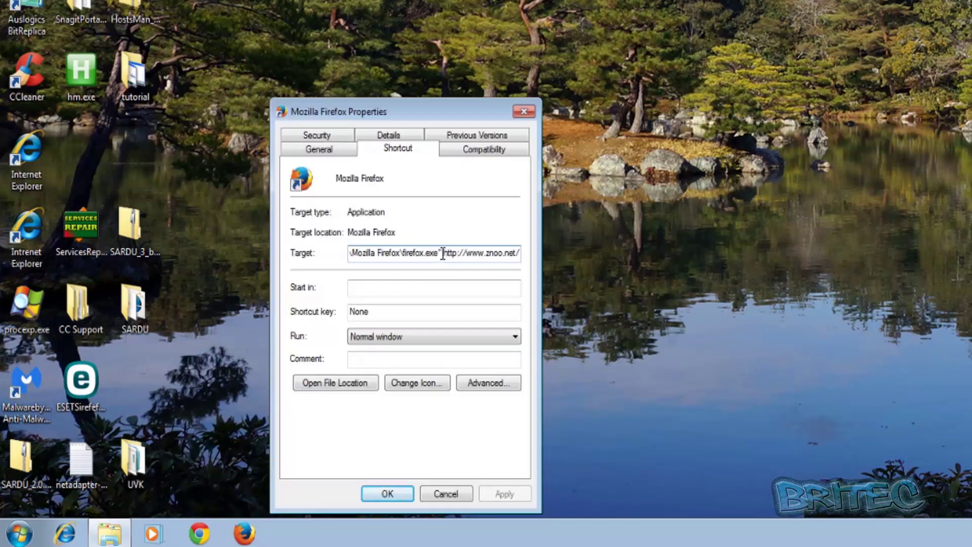
{"action": "left_click_drag", "start_coordinate": [443, 253], "coordinate": [639, 258]}
{"action": "key", "text": "Delete"}
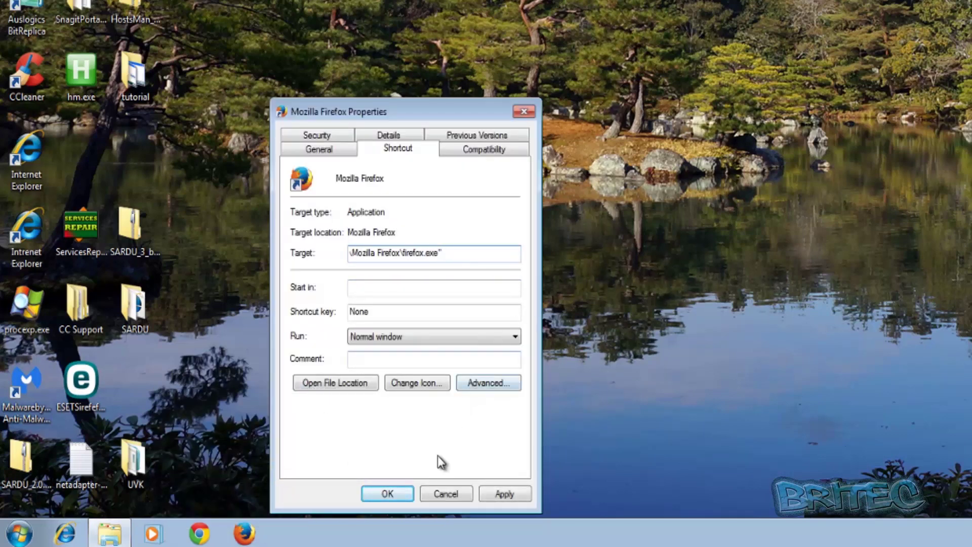
{"action": "left_click", "coordinate": [501, 492]}
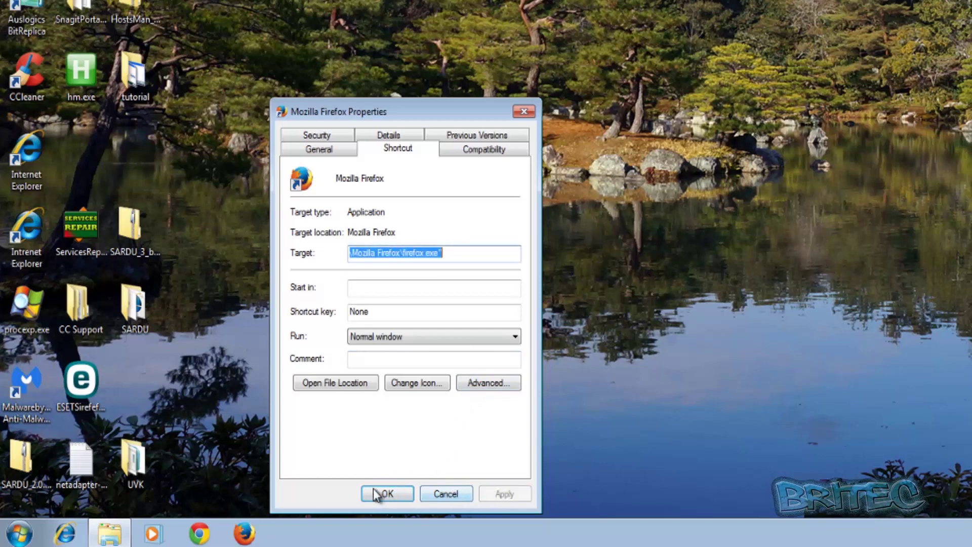
{"action": "left_click", "coordinate": [374, 491]}
- Check which home page Internet Explorer loads from its cleaned shortcut, close it, and launch Google Chrome
{"action": "left_click", "coordinate": [65, 532]}
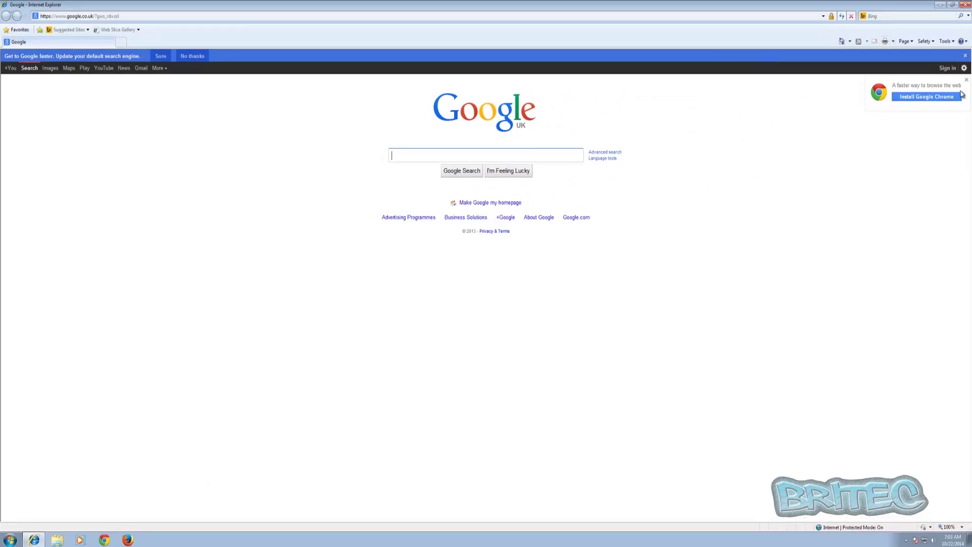
{"action": "left_click", "coordinate": [966, 4]}
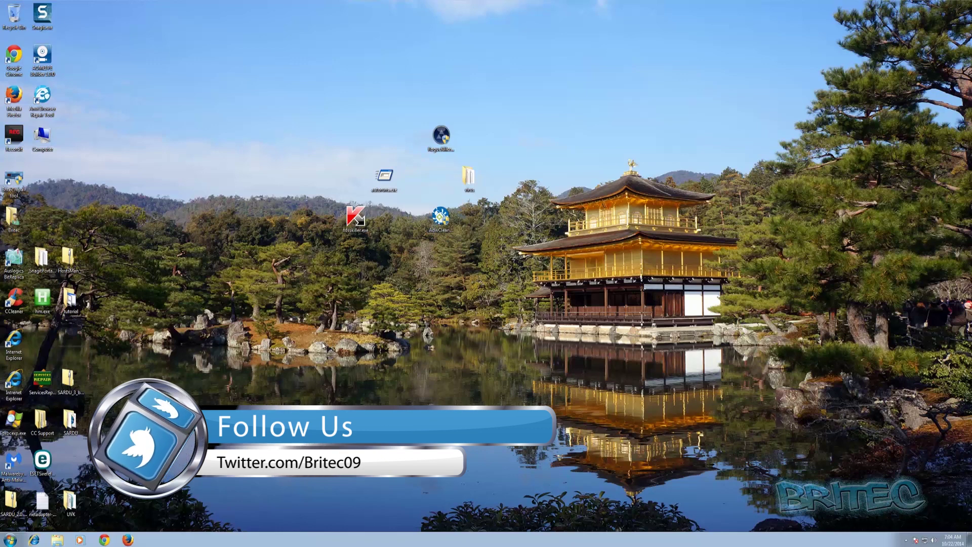
{"action": "left_click", "coordinate": [105, 540]}
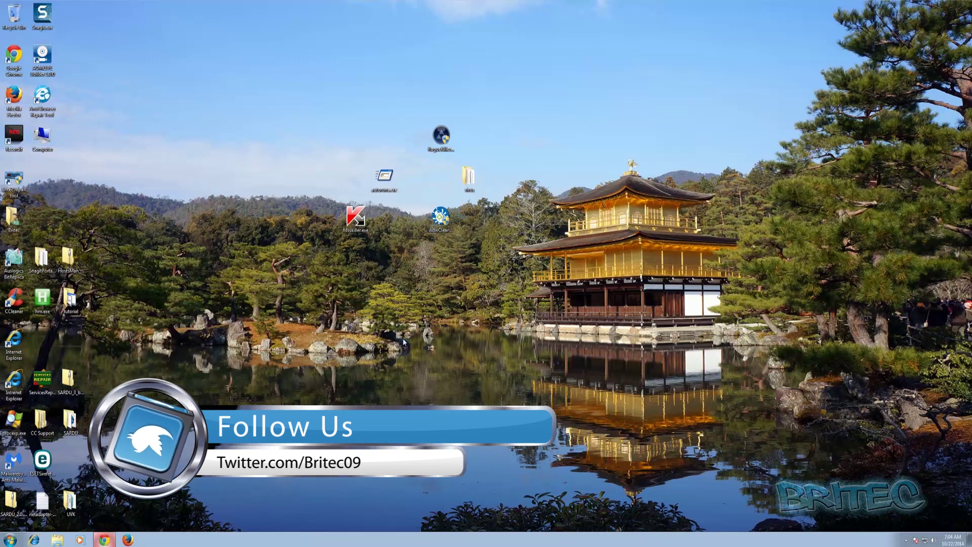